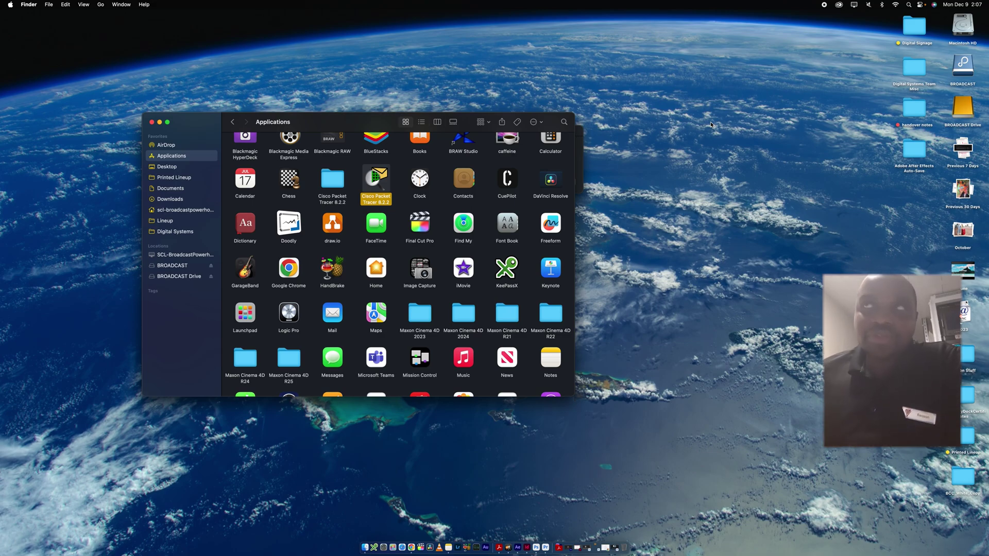
Launch Cisco Packet Tracer and place two PCs side by side in the lower left part of the logical workspace
double_click(378, 179)
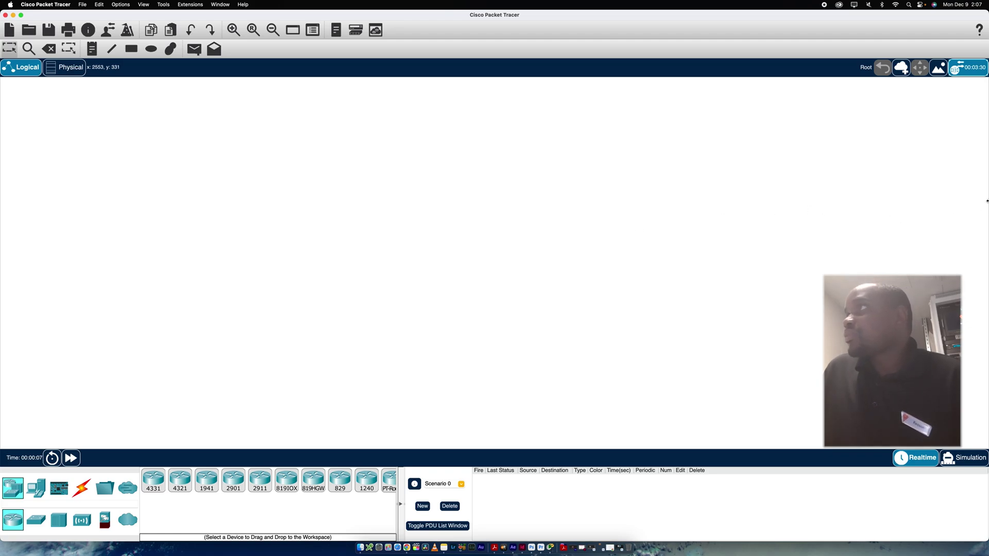
mouse_move(981, 209)
mouse_down()
mouse_move(824, 206)
mouse_move(986, 201)
mouse_up()
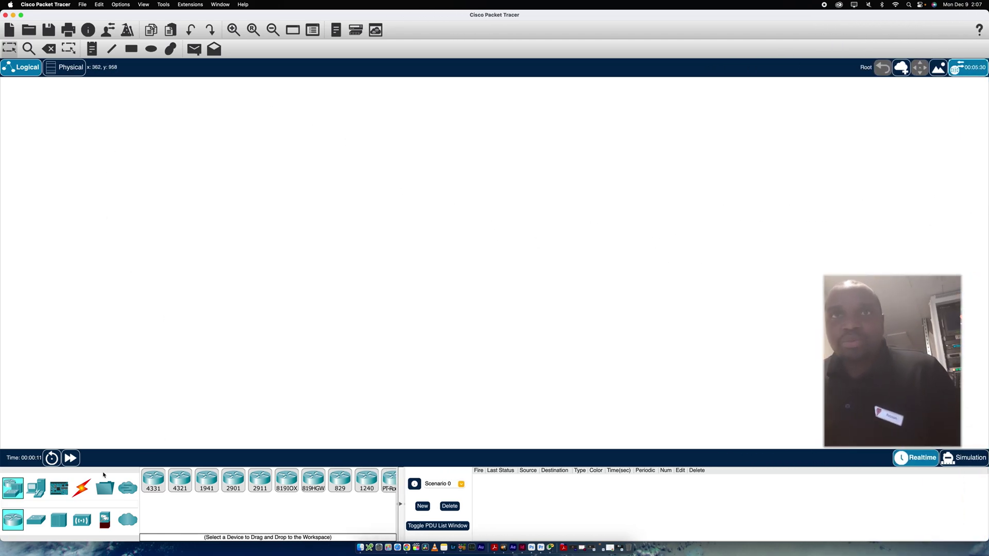
click(34, 489)
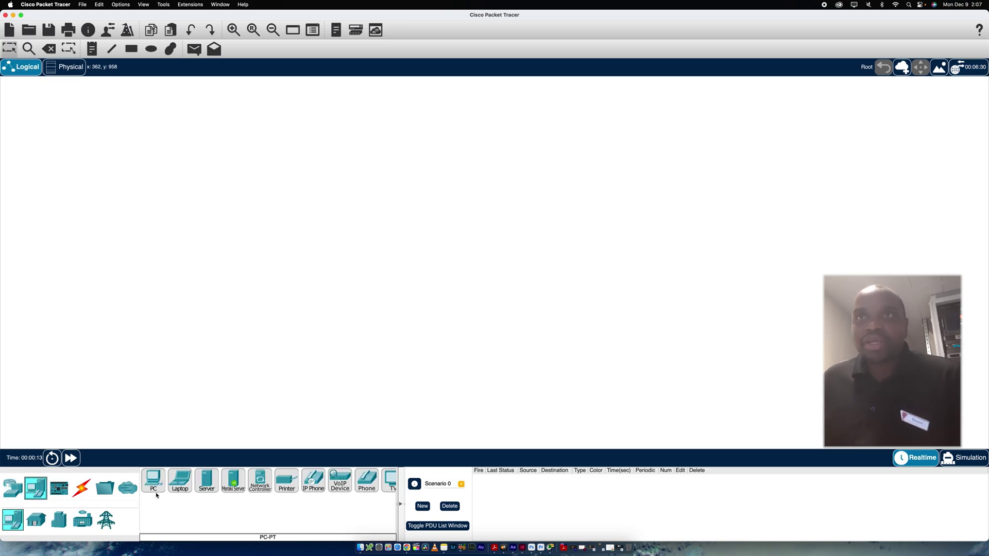
drag(153, 483, 153, 485)
click(158, 357)
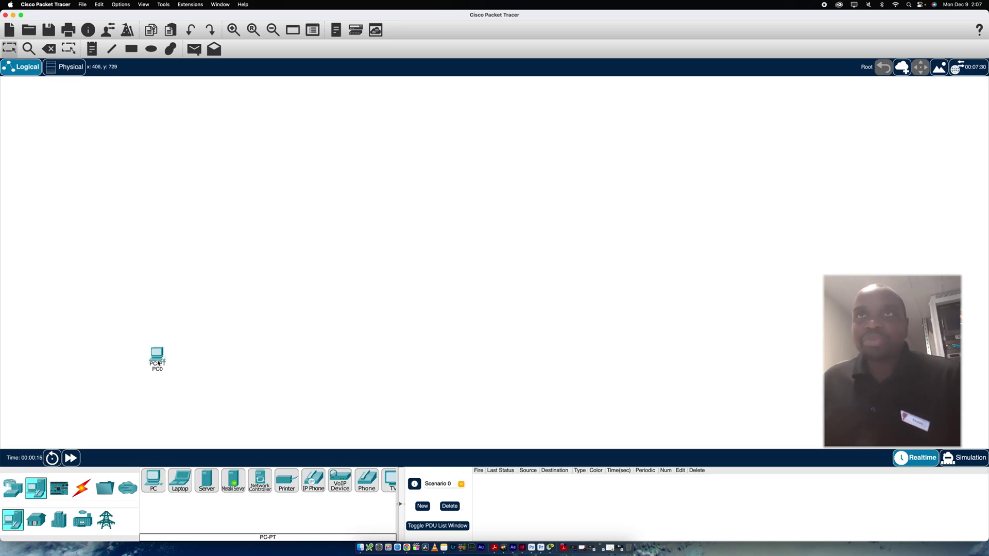
click(148, 485)
click(299, 346)
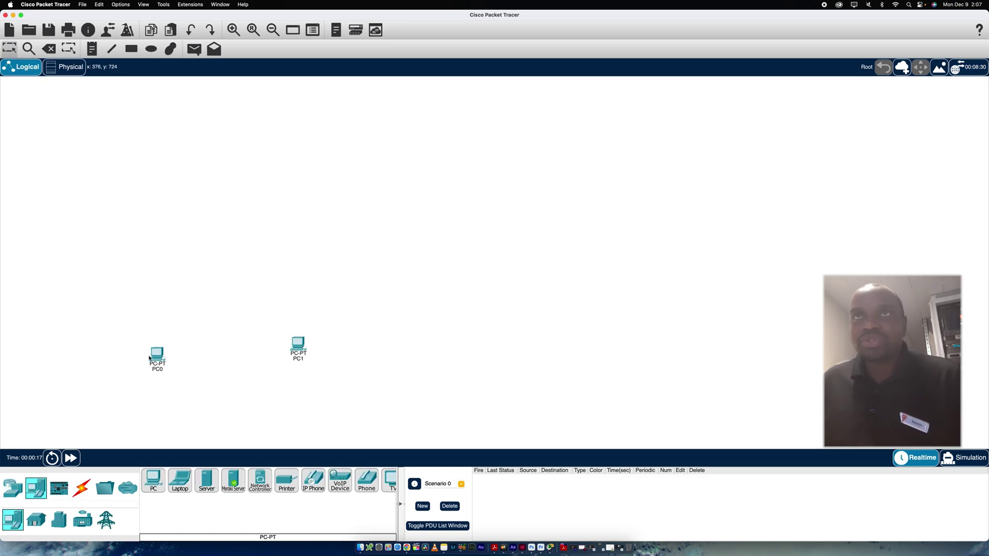
drag(150, 358, 167, 317)
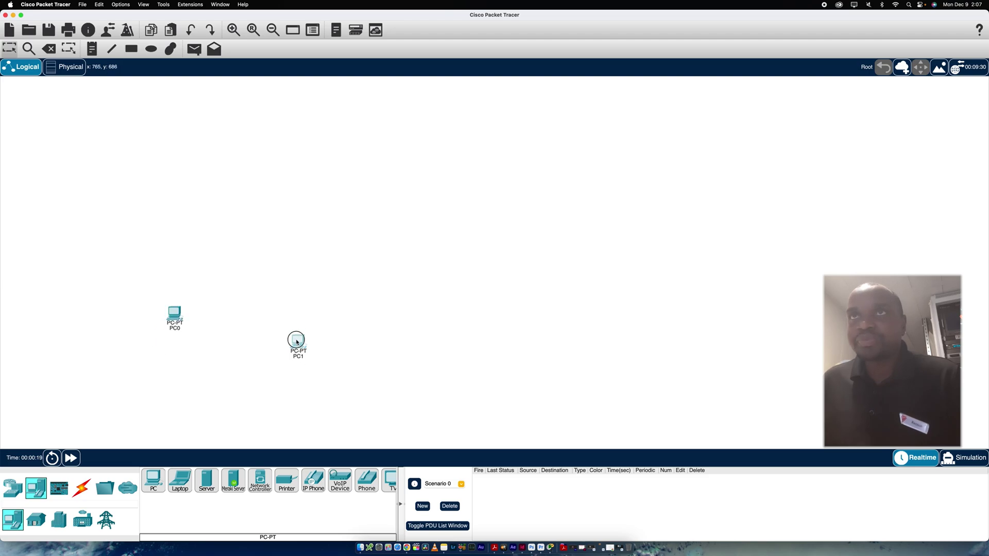
drag(297, 342, 298, 323)
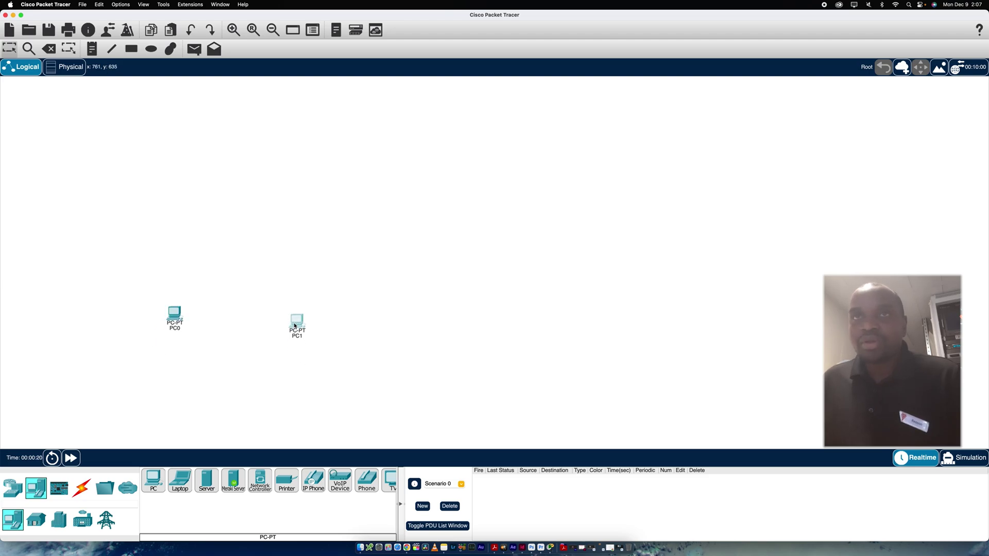
Add a 2911 router above the two PCs and a 2960 switch between the router and the PCs
click(17, 493)
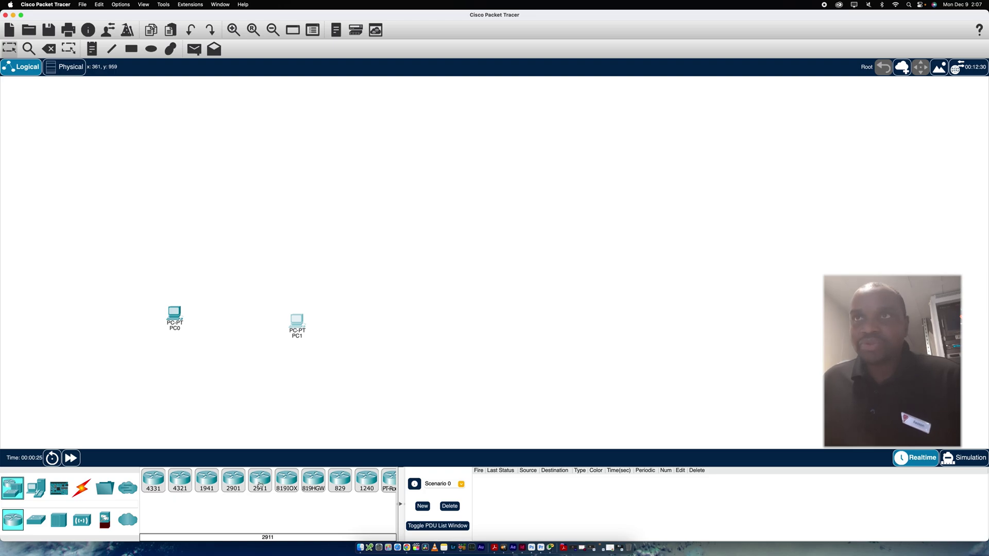
drag(260, 484, 249, 184)
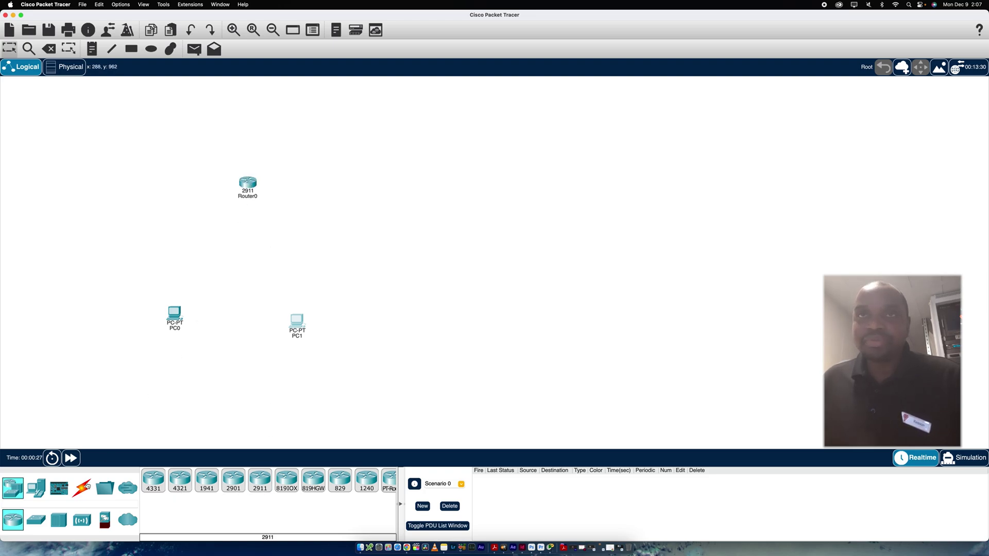
click(36, 521)
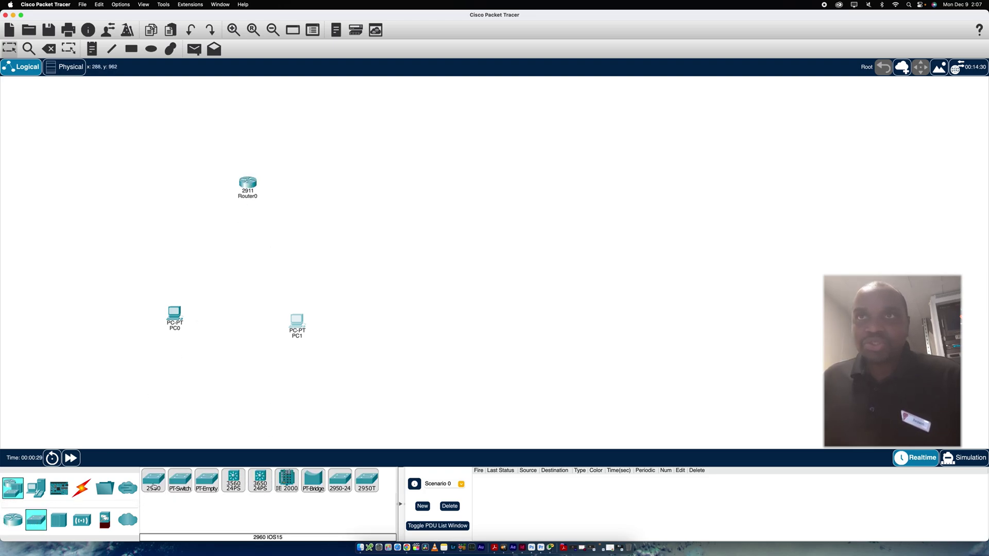
drag(153, 486, 245, 239)
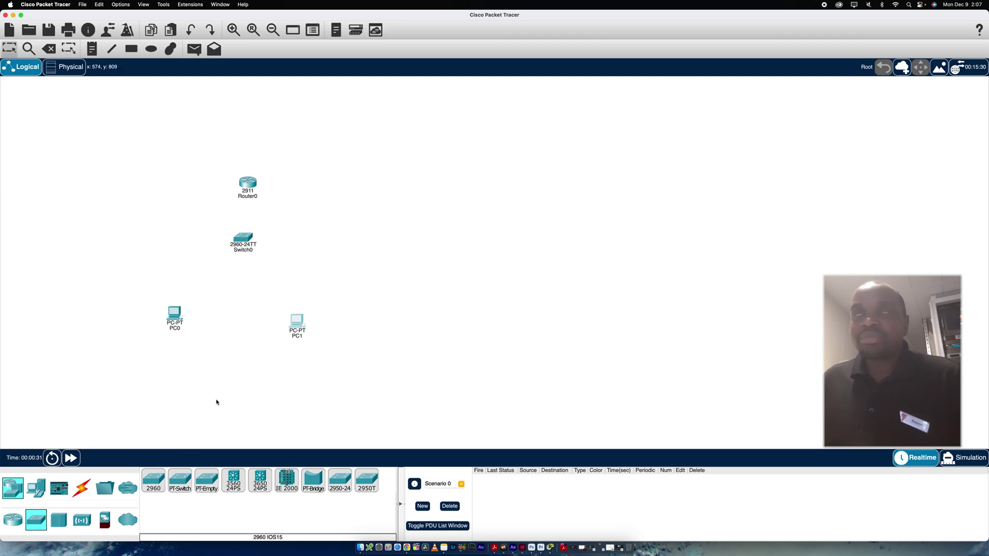
Connect PC0's FastEthernet0 port to Switch0 with a copper straight-through cable
click(83, 490)
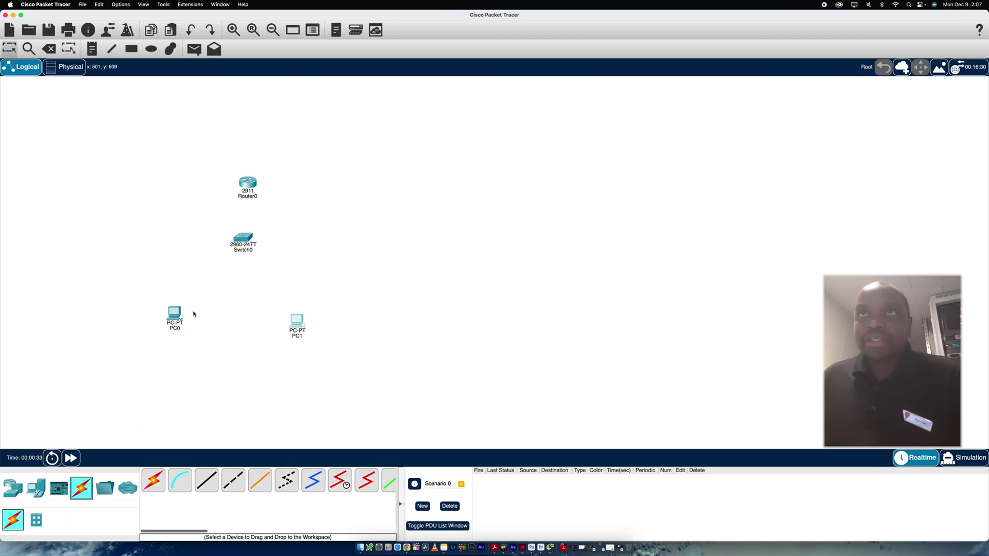
click(175, 314)
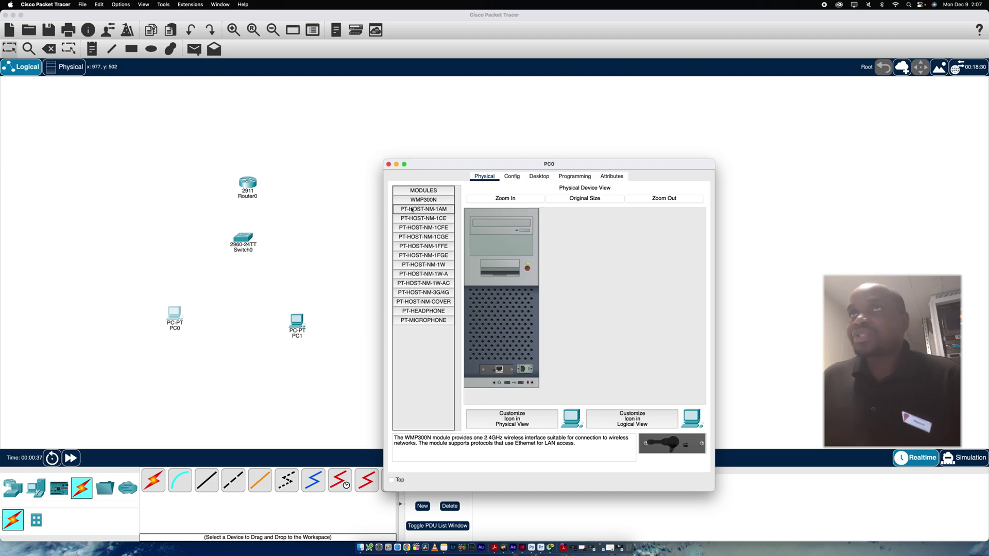
click(389, 163)
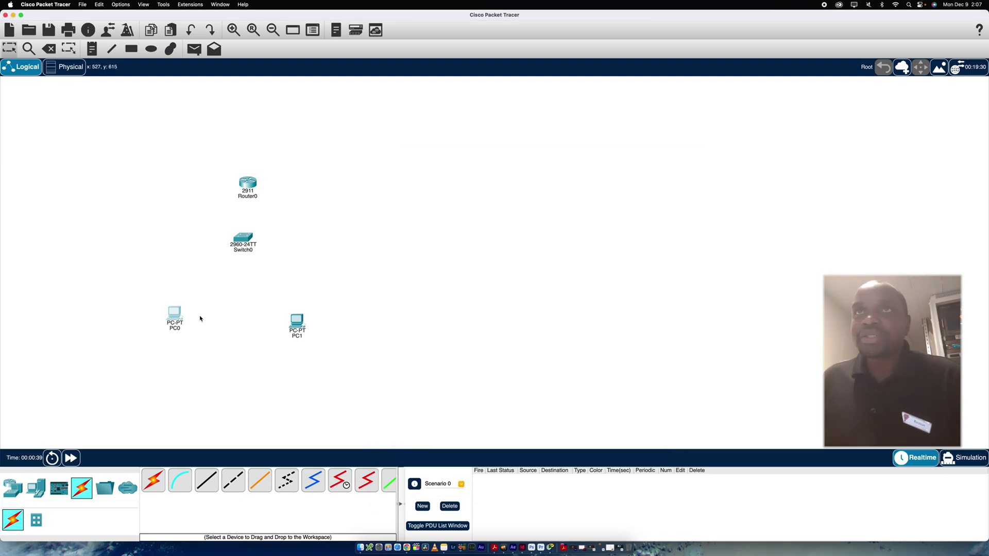
click(206, 483)
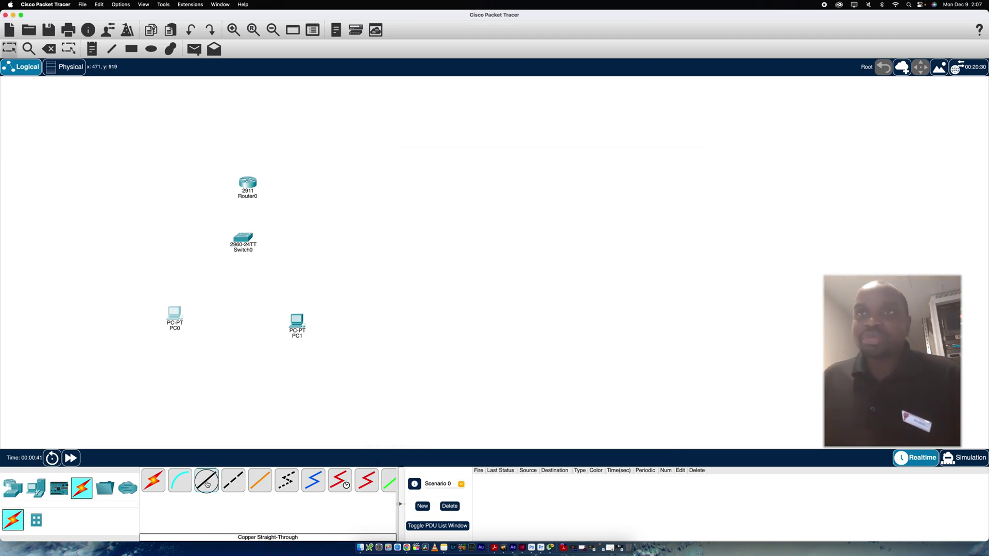
click(180, 312)
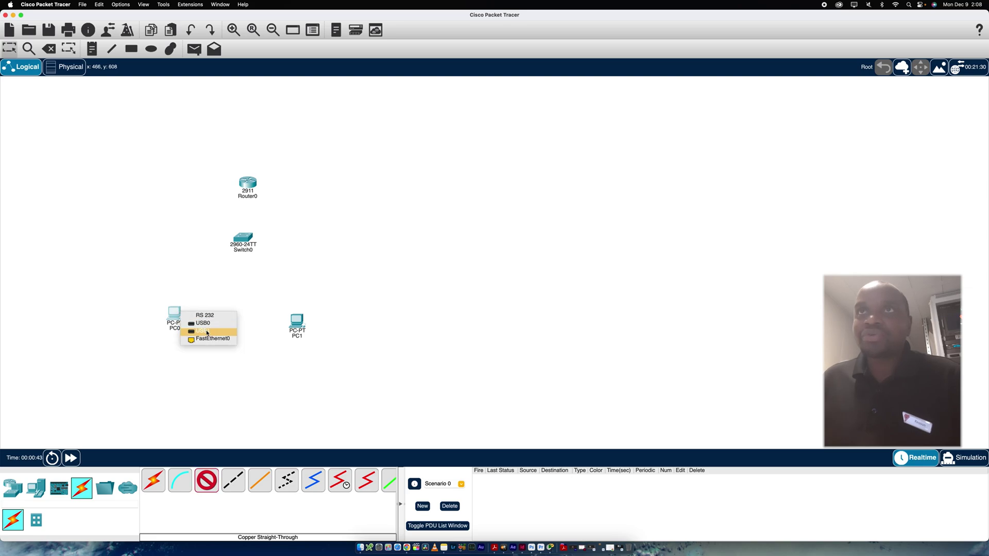
click(201, 338)
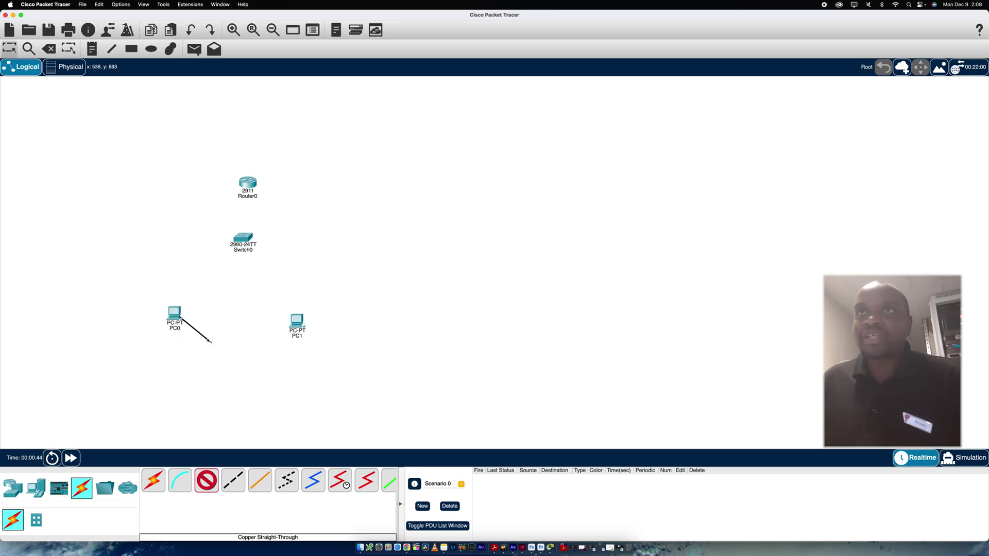
click(241, 239)
click(274, 248)
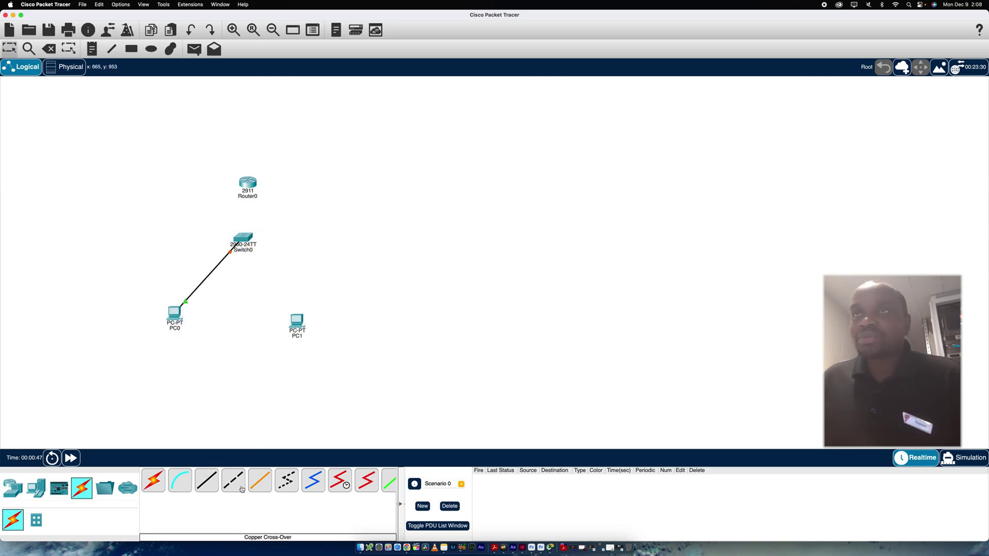
Connect PC1's FastEthernet0 port to Switch0 with a copper straight-through cable
click(297, 322)
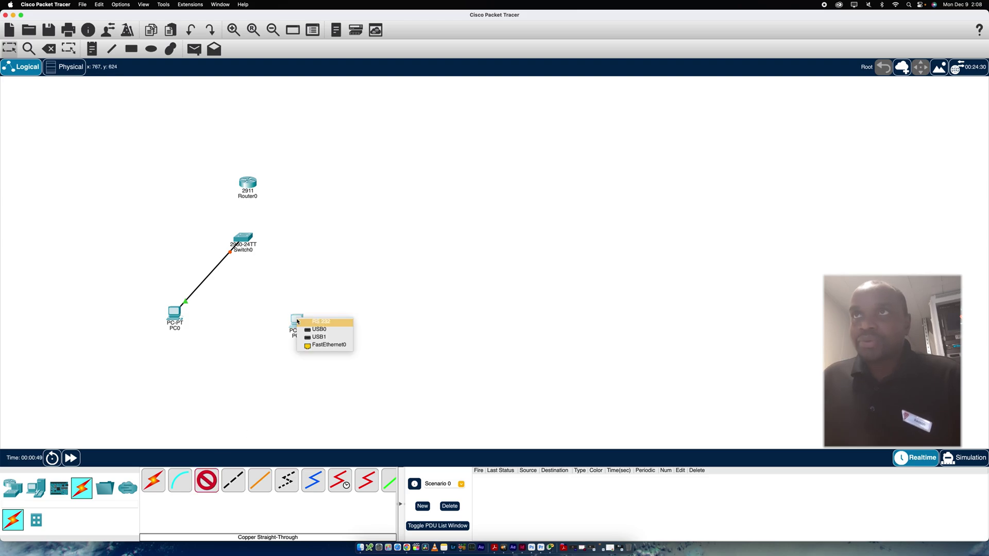
click(319, 345)
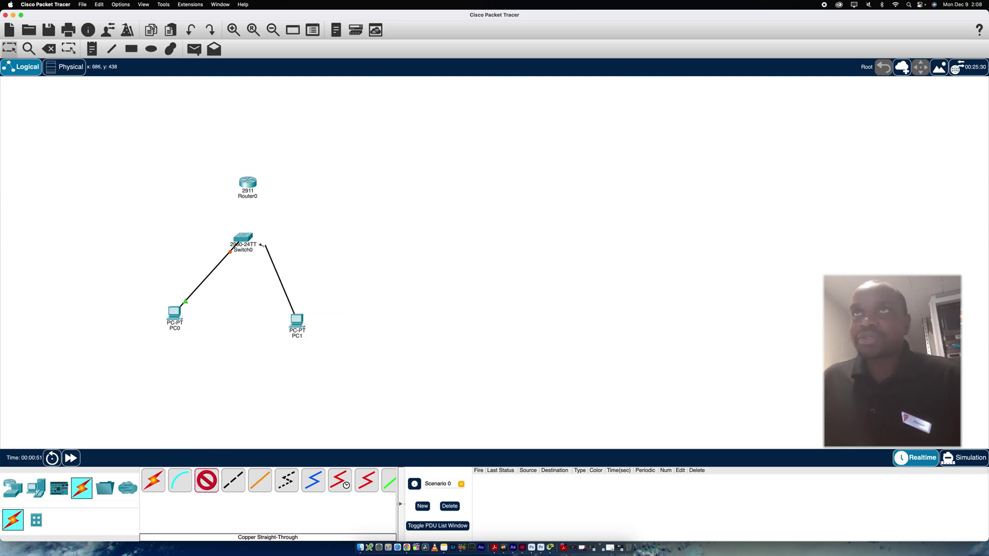
click(247, 239)
click(278, 250)
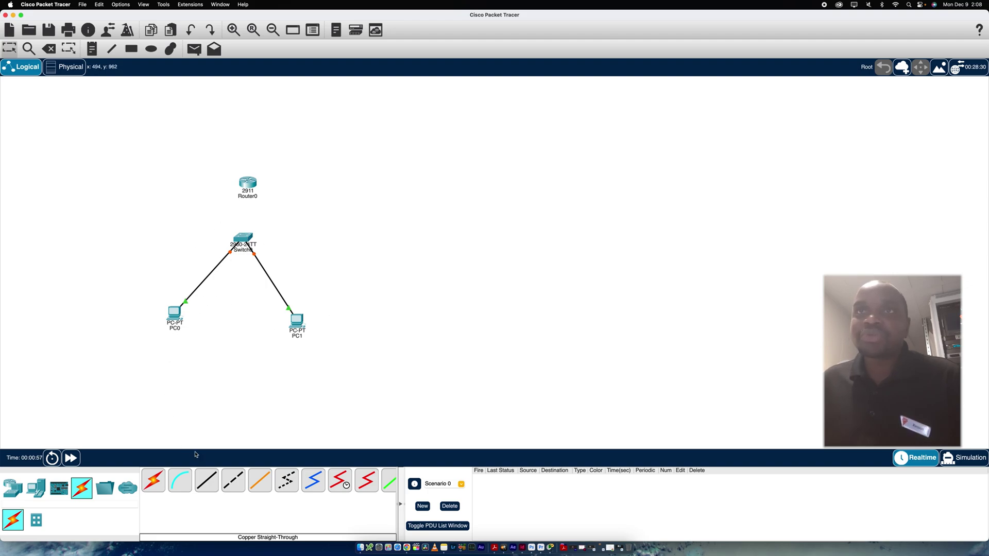
Connect Switch0 to Router0's GigabitEthernet0/0 with a copper straight-through cable and move PC1 level with PC0
click(201, 486)
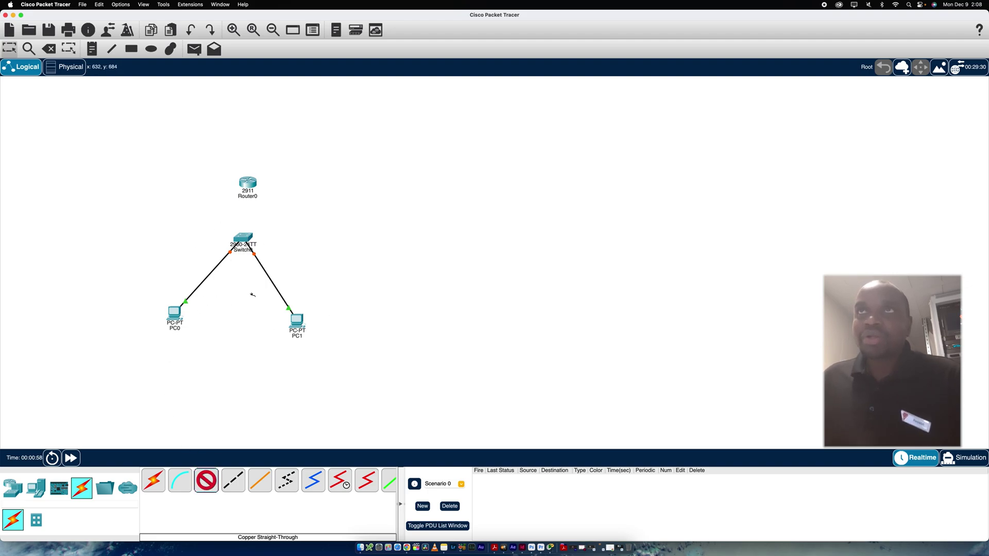
click(242, 236)
click(276, 251)
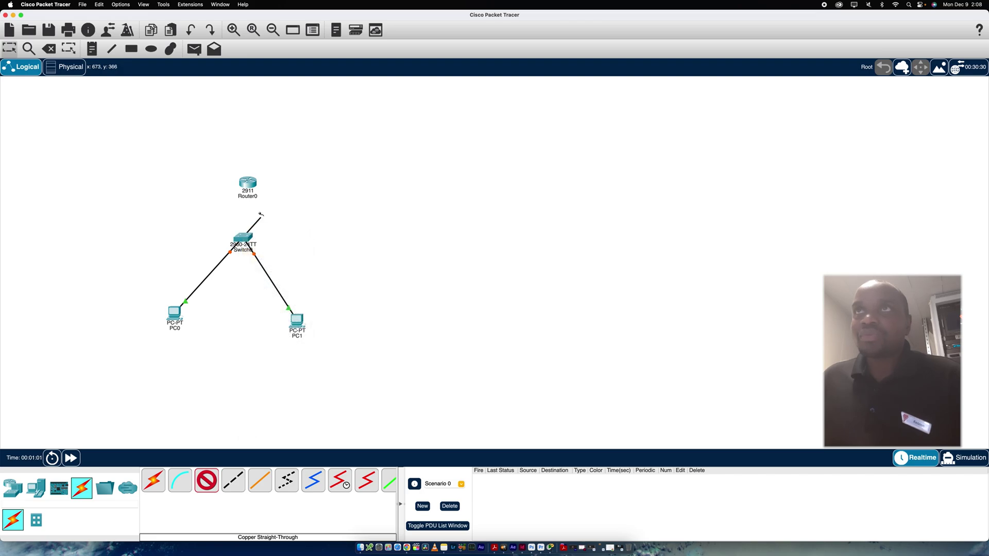
click(248, 184)
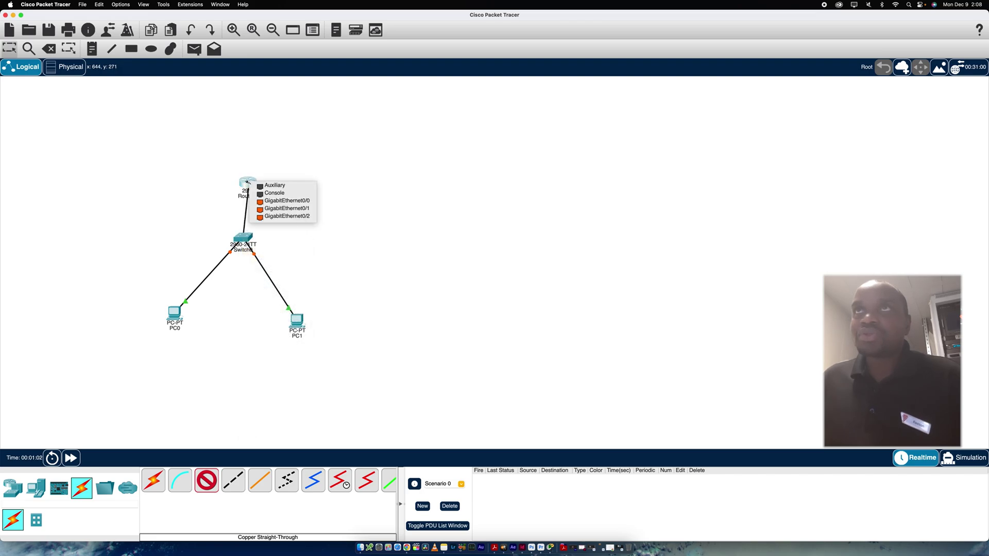
click(277, 203)
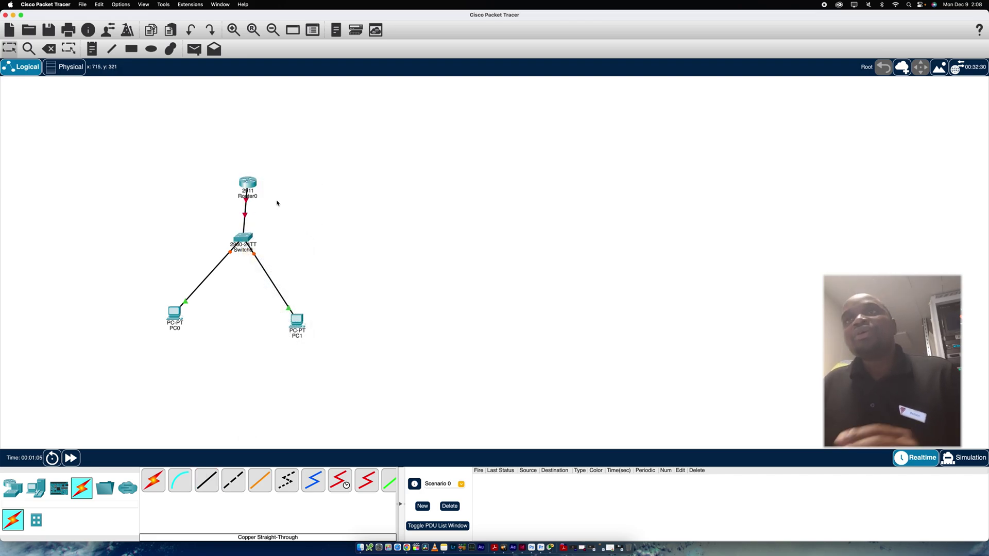
drag(291, 330, 293, 309)
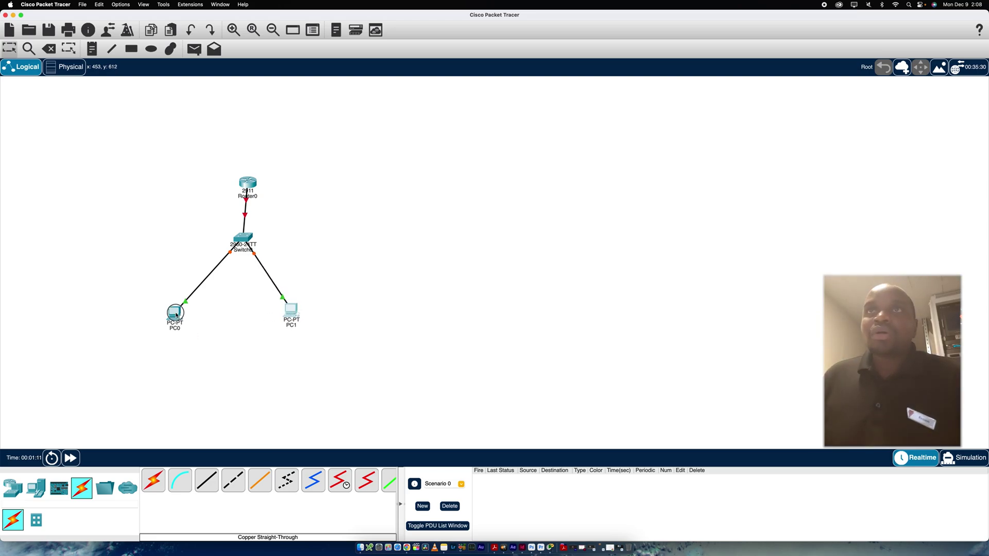
Open PC0's IP configuration and set its static IPv4 address to 10.10.10.10
click(175, 313)
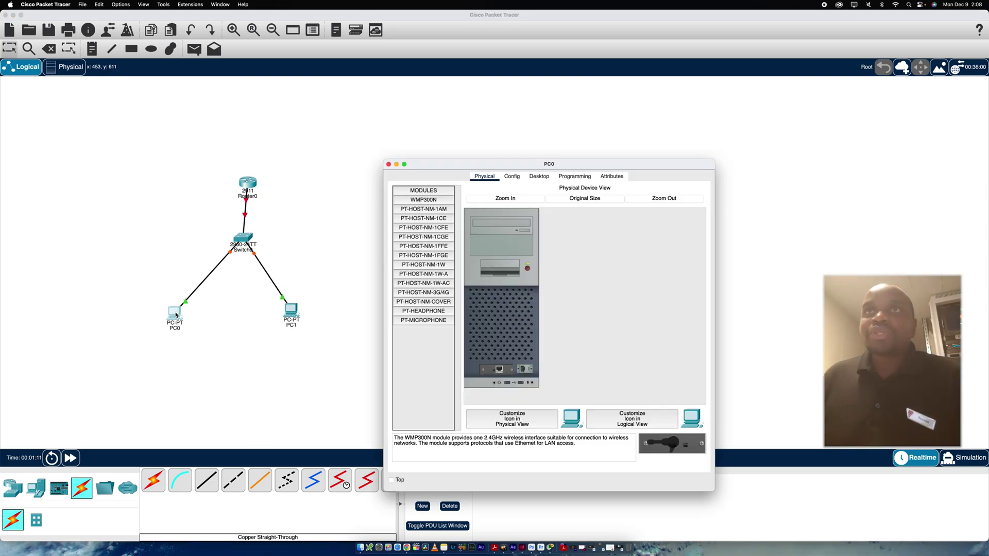
click(567, 178)
click(544, 177)
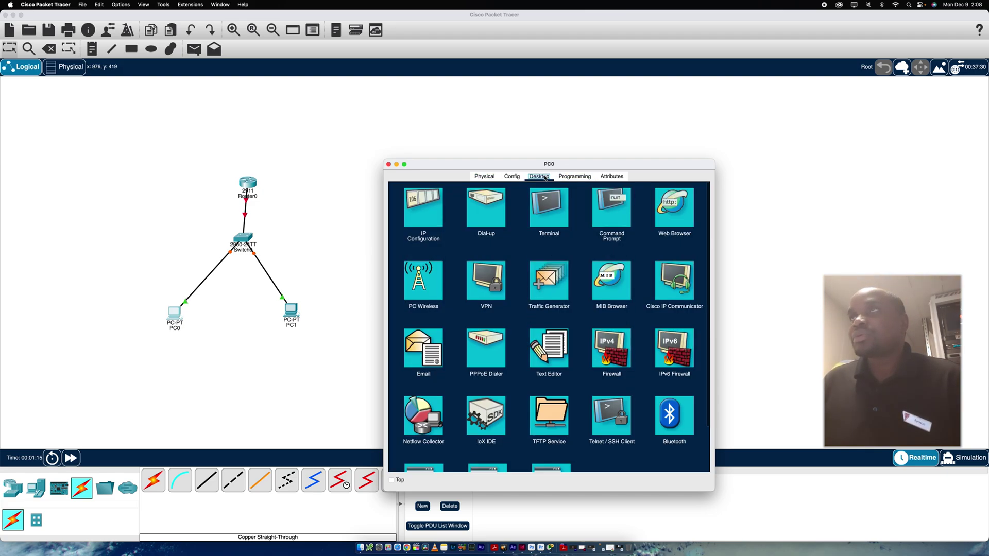
click(420, 211)
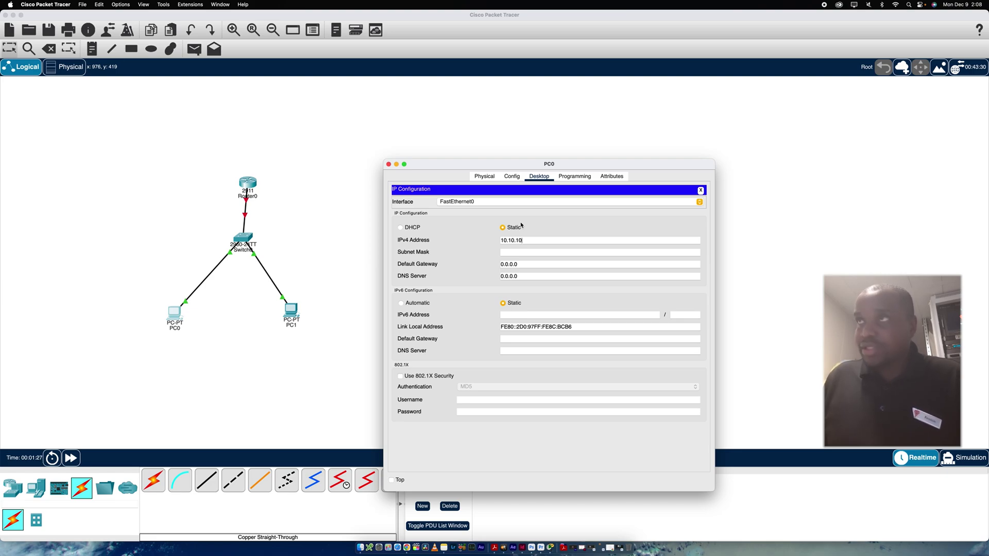
text(10)
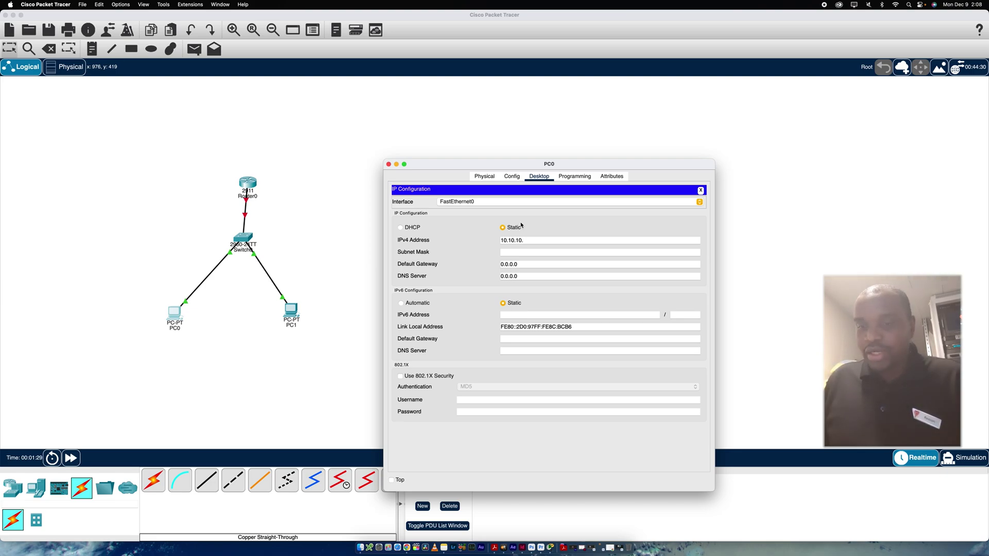
Set PC0's subnet mask to 255.255.255.0 and its IPv4 default gateway to 10.10.10.1
click(505, 252)
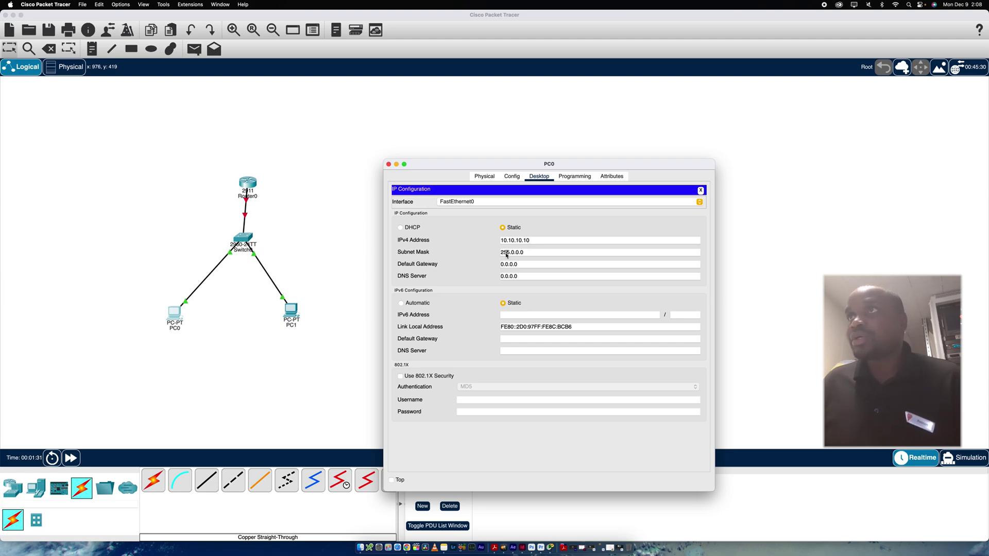
text(2)
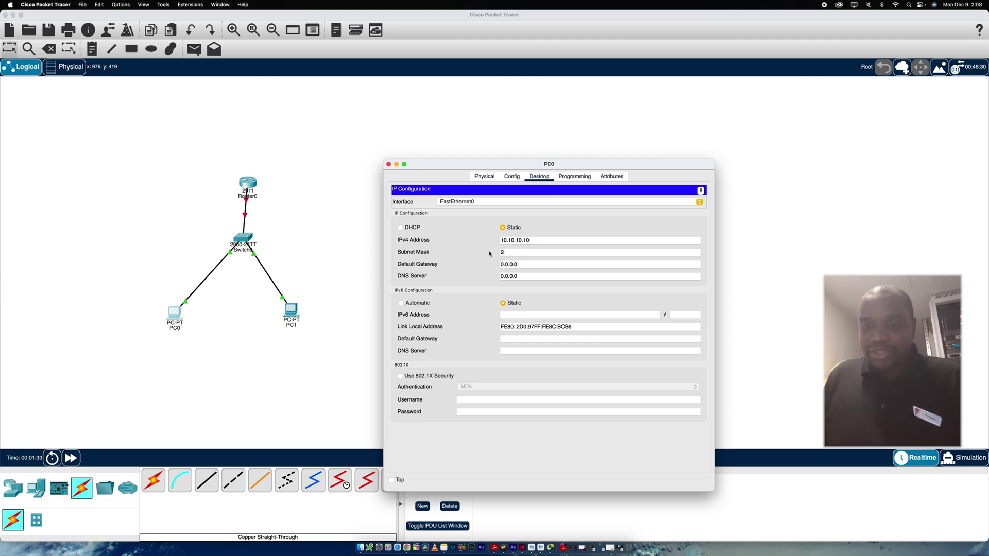
text(55.255.255.0)
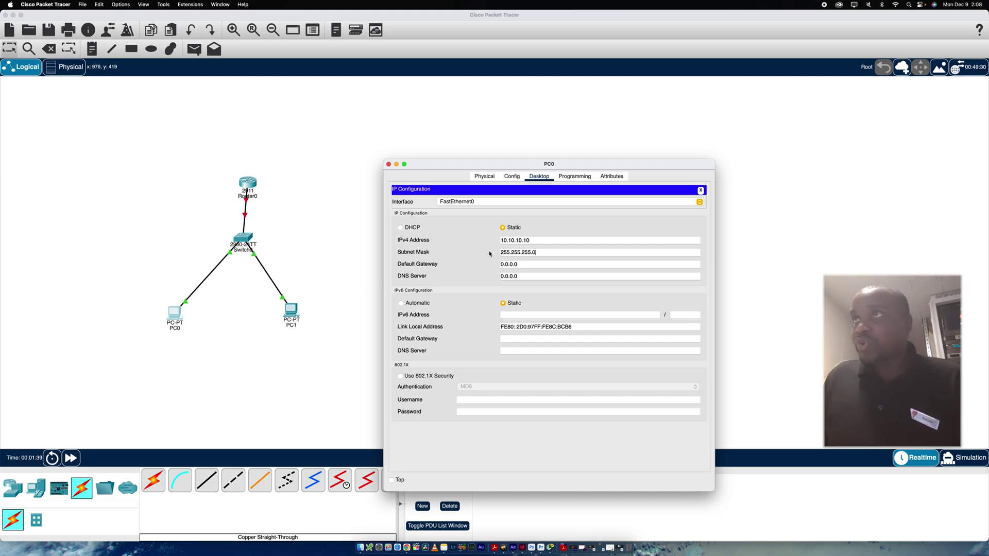
key(Tab)
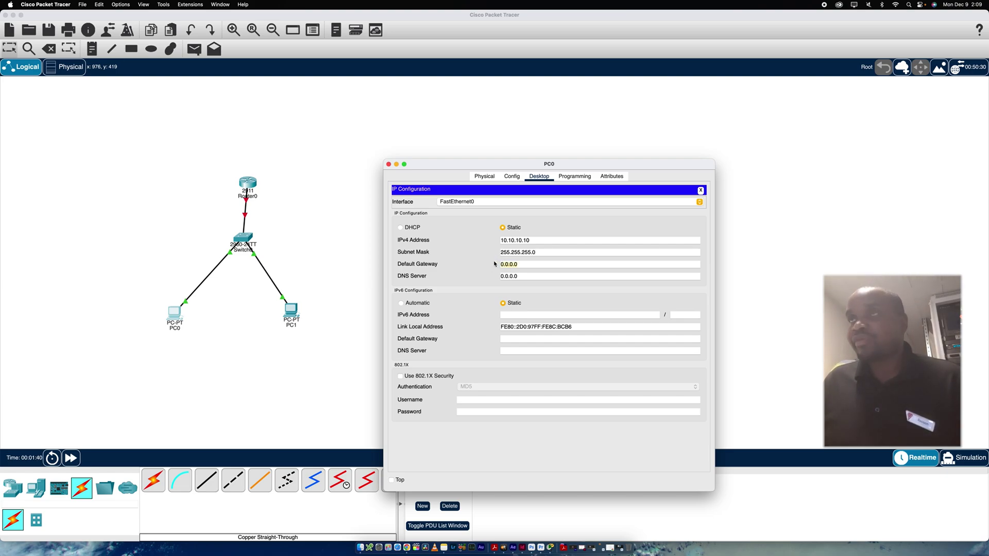
text(1)
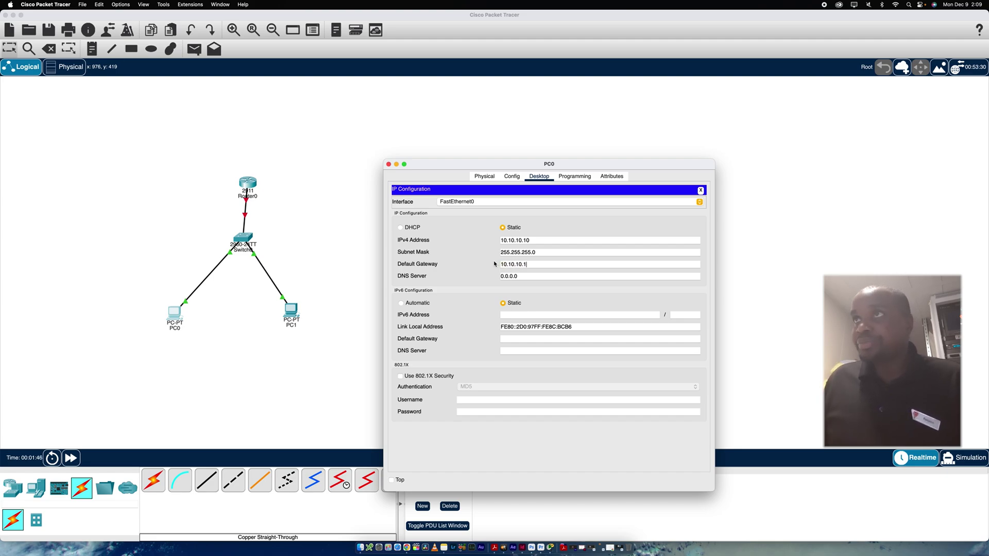
Set PC0's IPv4 DNS server to 10.10.10.2 and close its configuration window
key(Tab)
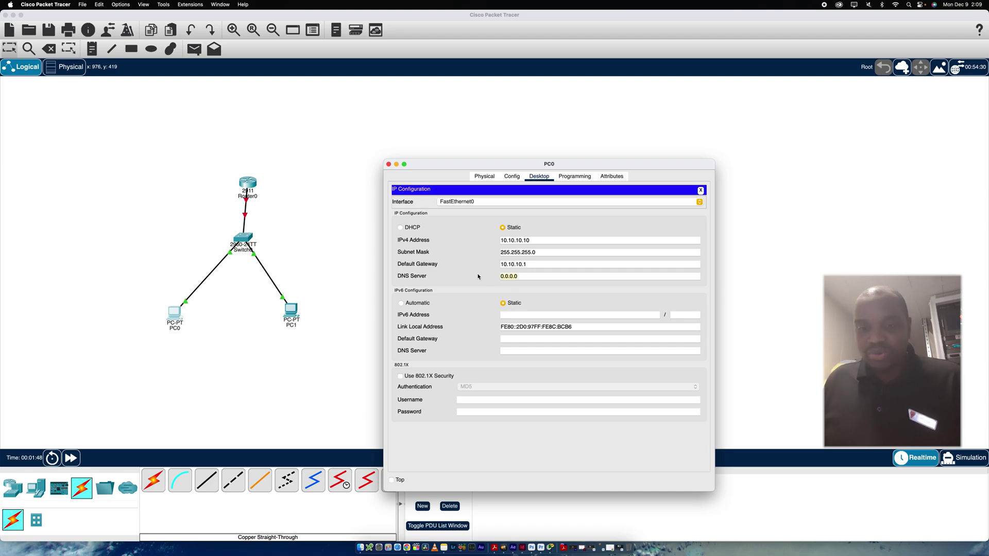
text(10)
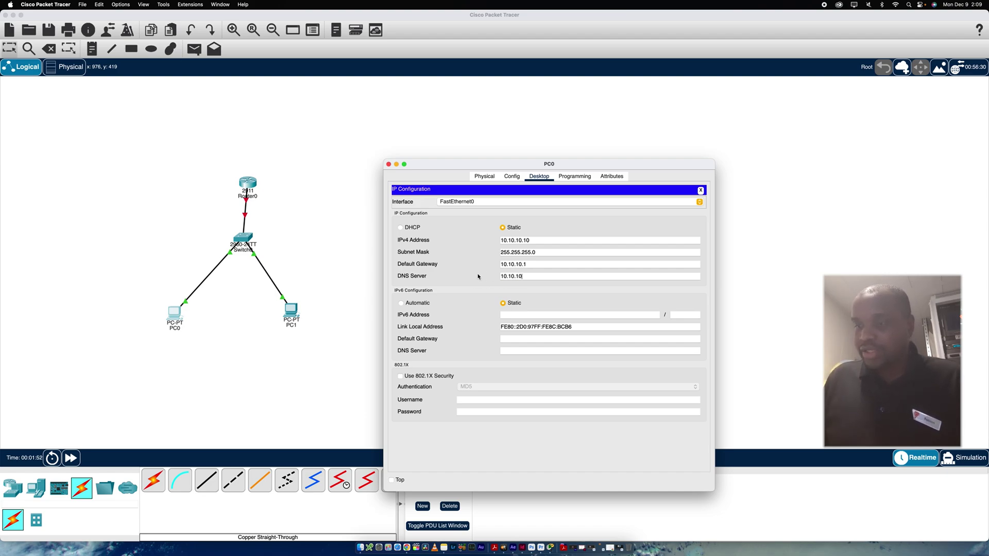
text(.10.10.2)
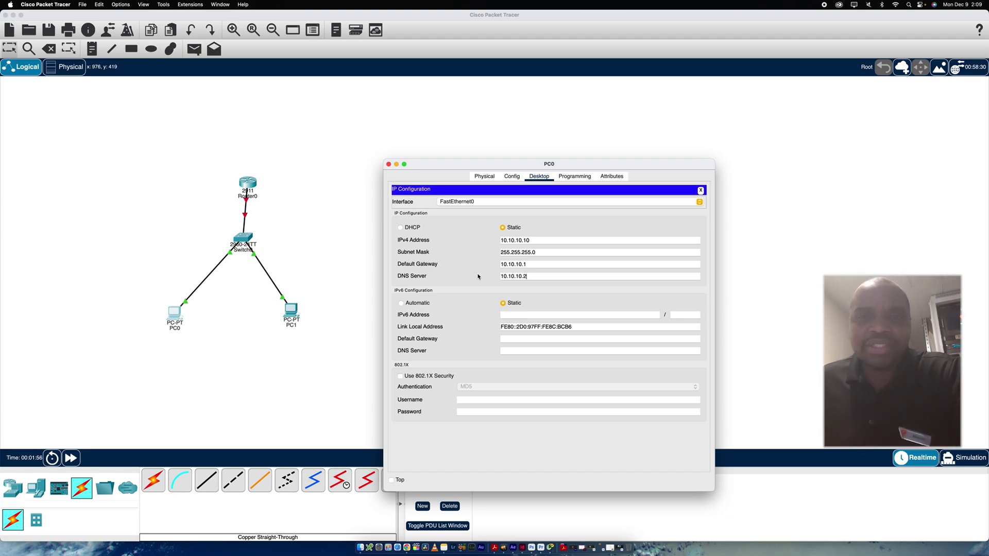
click(388, 163)
Open PC0's Command Prompt, widen its window and run ipconfig /all
click(179, 320)
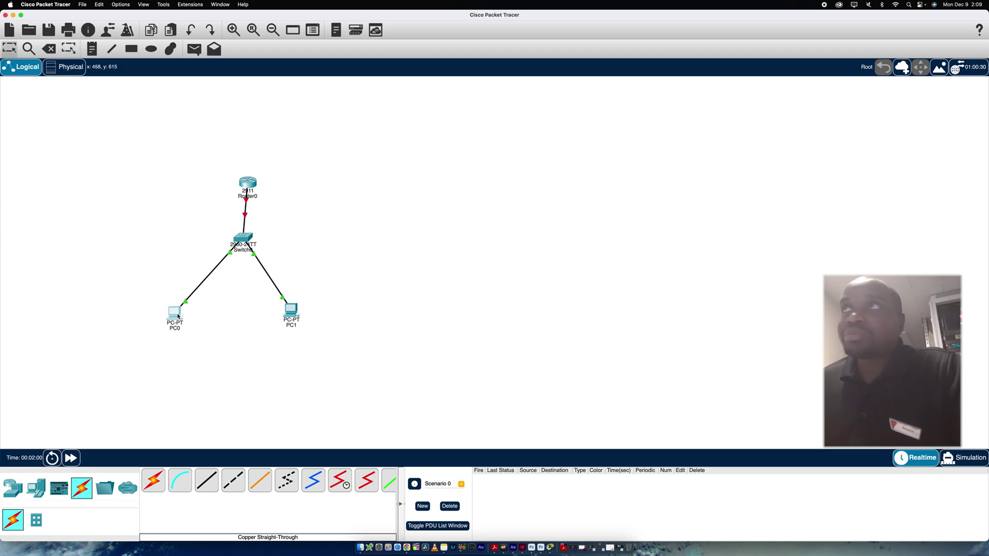
click(608, 214)
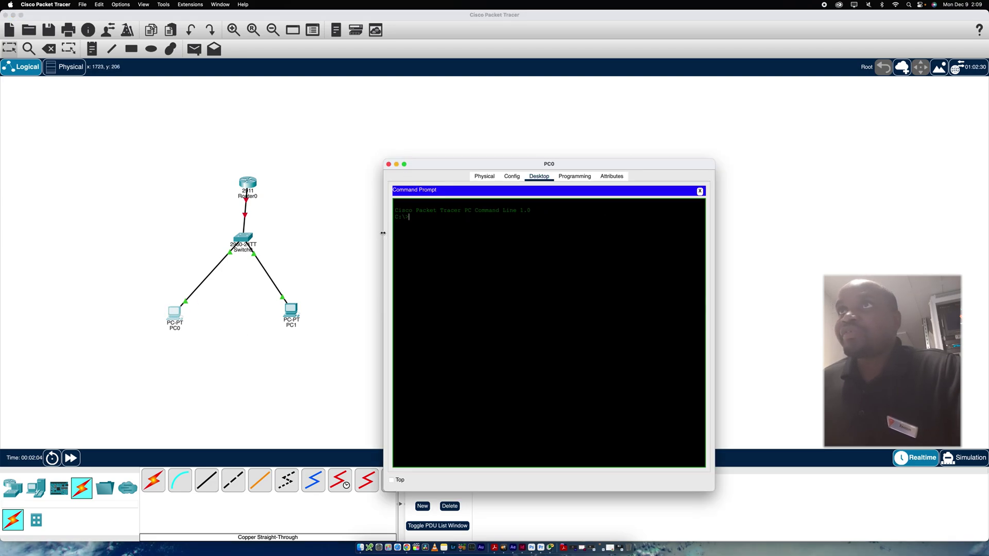
drag(383, 233, 209, 209)
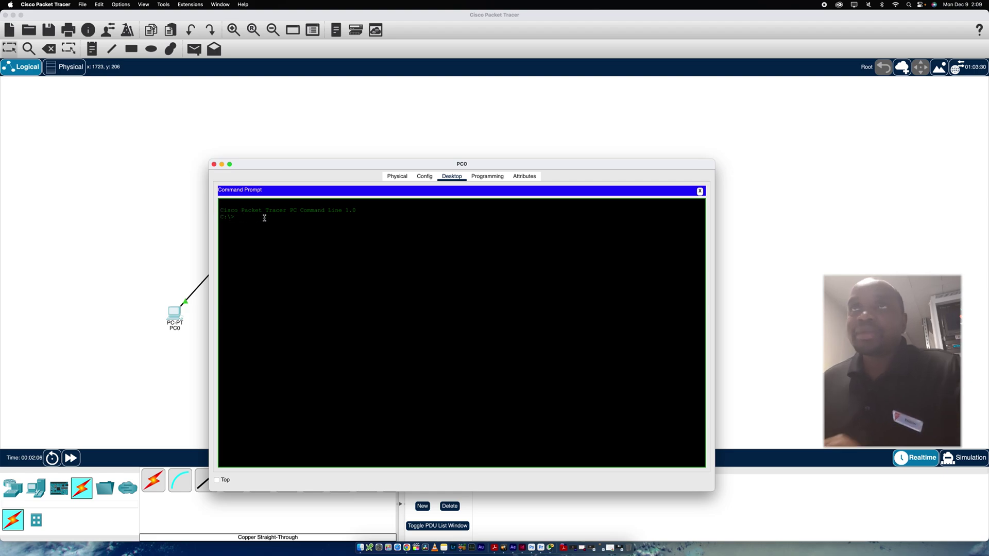
text(ip)
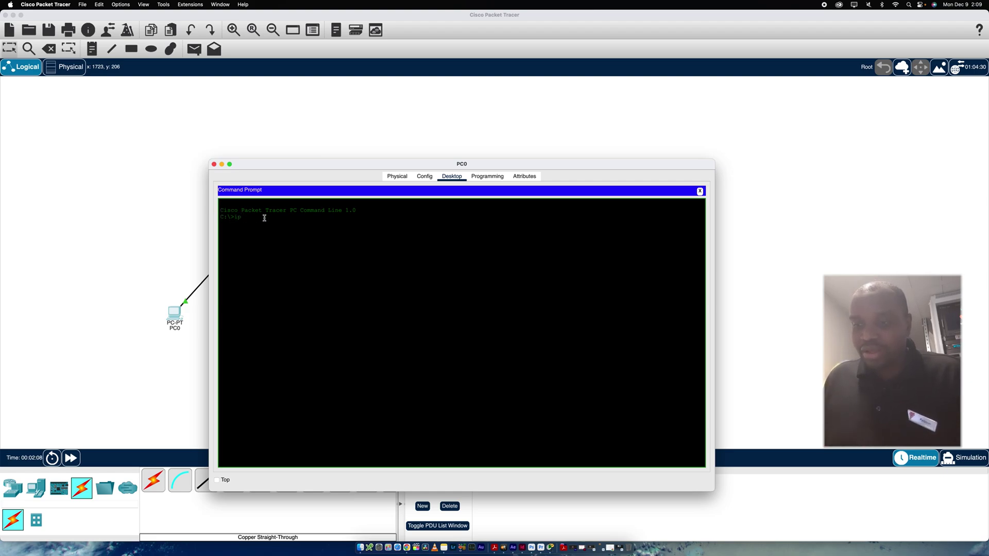
text(config)
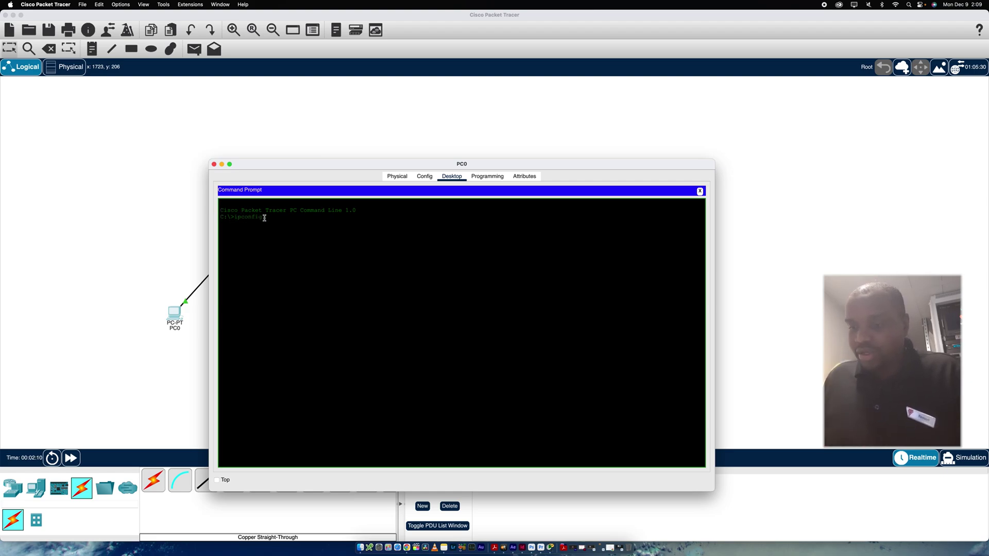
text( /al)
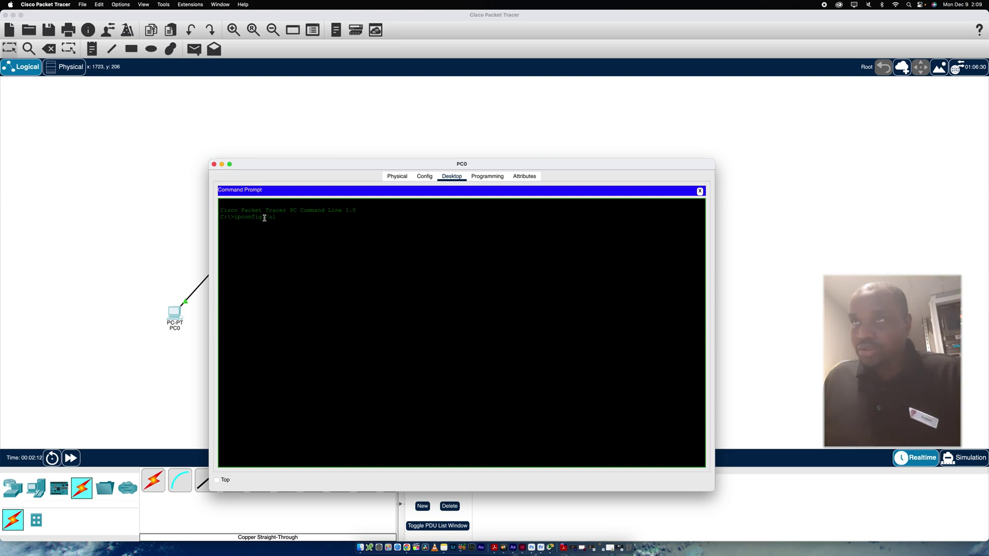
text(l)
key(Return)
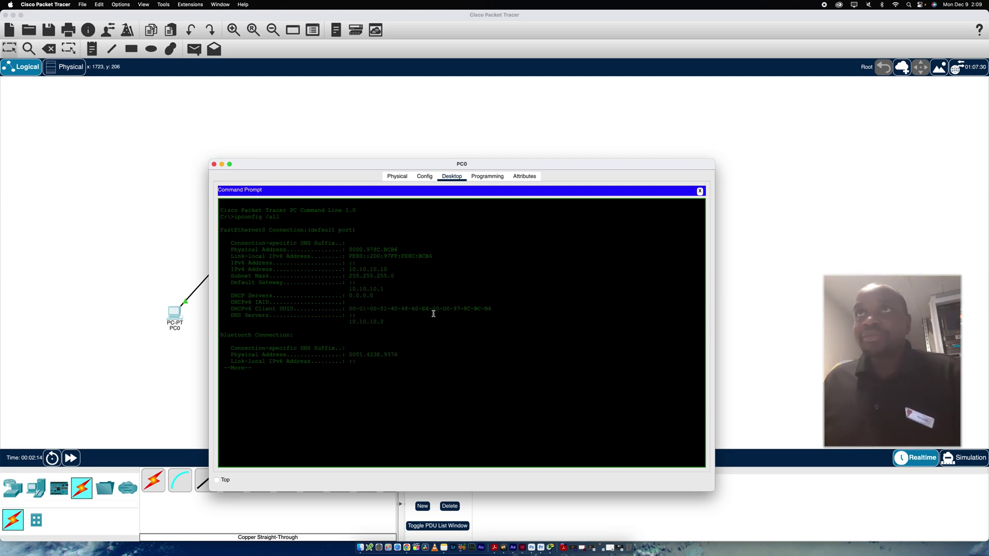
Examine the IPv4 address, subnet mask, default gateway and DNS server lines in the ipconfig output, and close PC0's window
drag(391, 269, 232, 270)
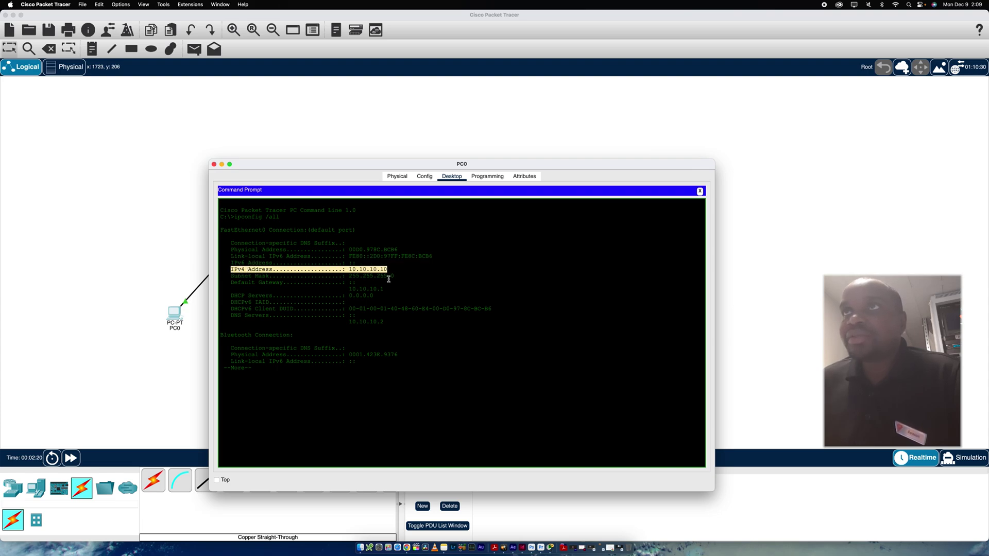
drag(395, 276, 231, 277)
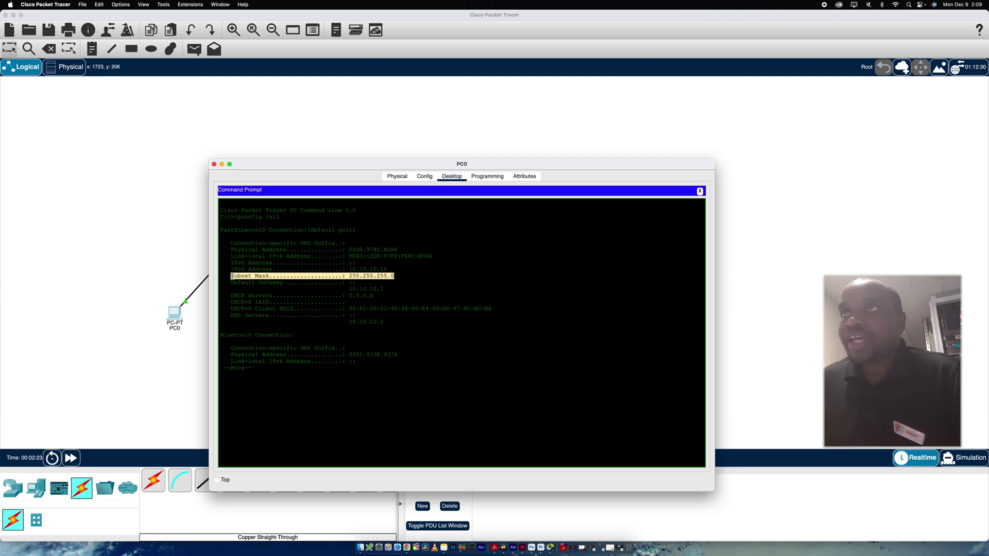
click(386, 290)
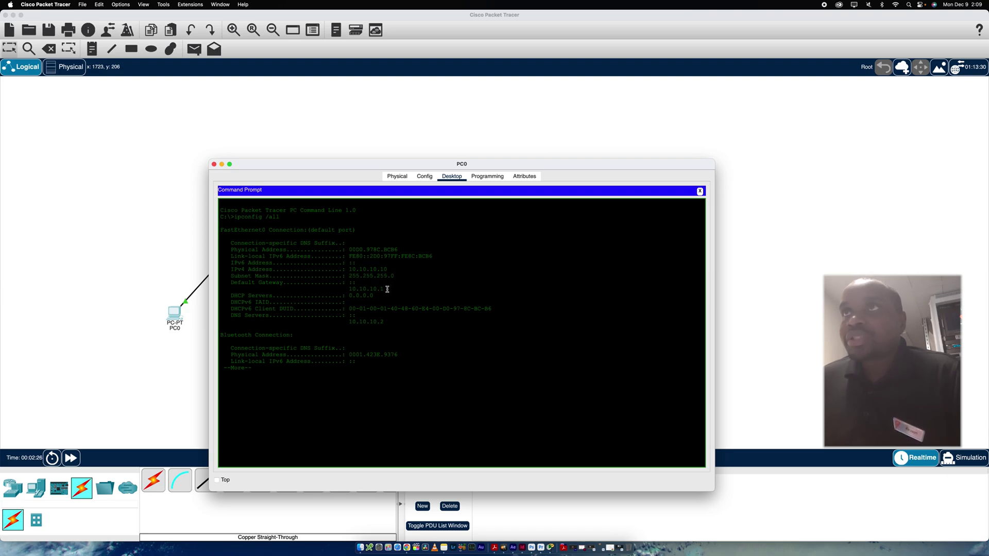
drag(388, 290, 348, 289)
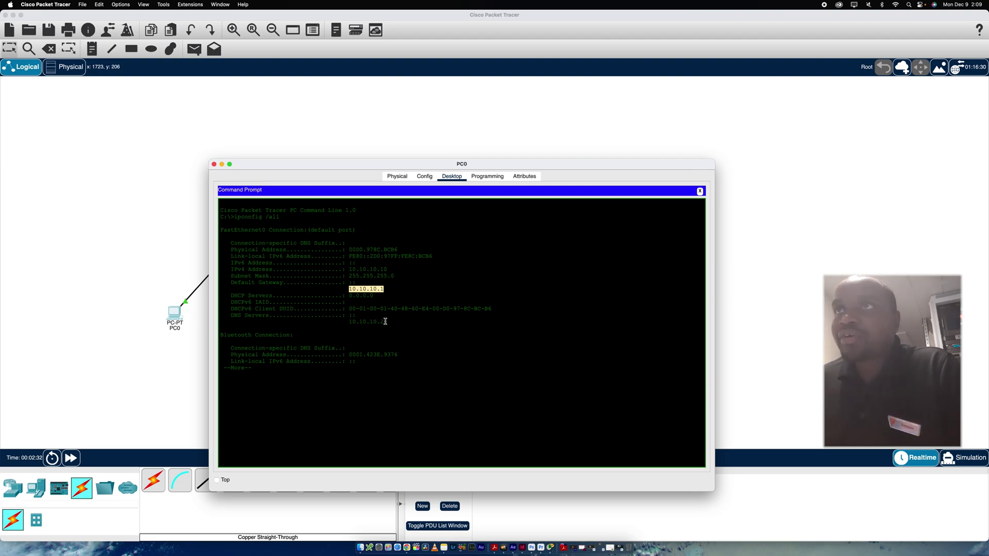
drag(386, 321, 233, 316)
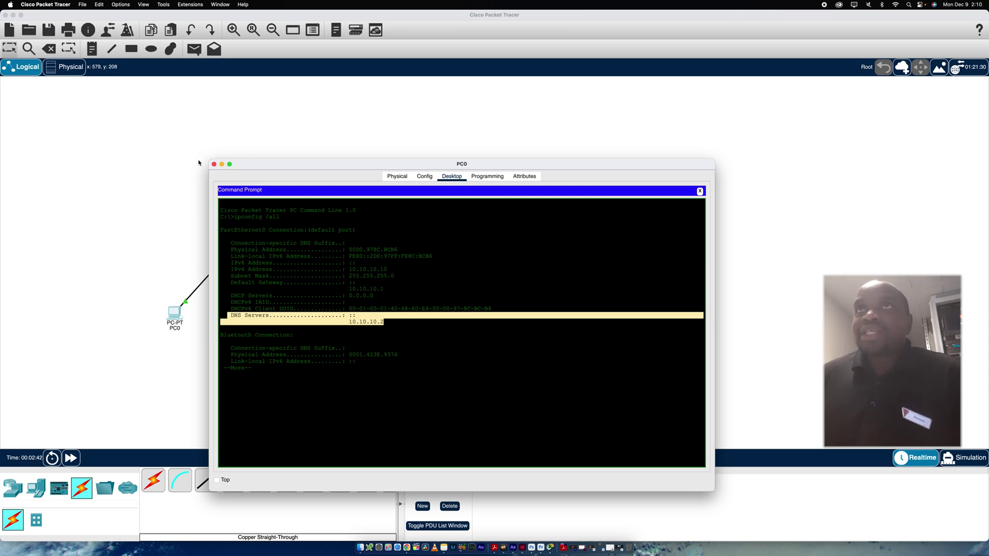
click(214, 164)
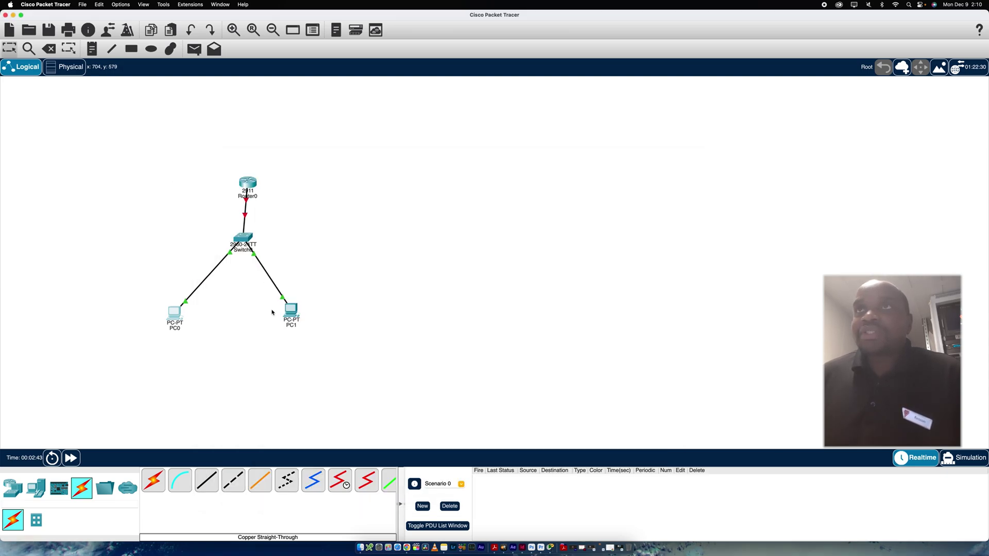
Clear PC0's static IPv4 address, subnet mask, default gateway and DNS server in its IP configuration
click(174, 320)
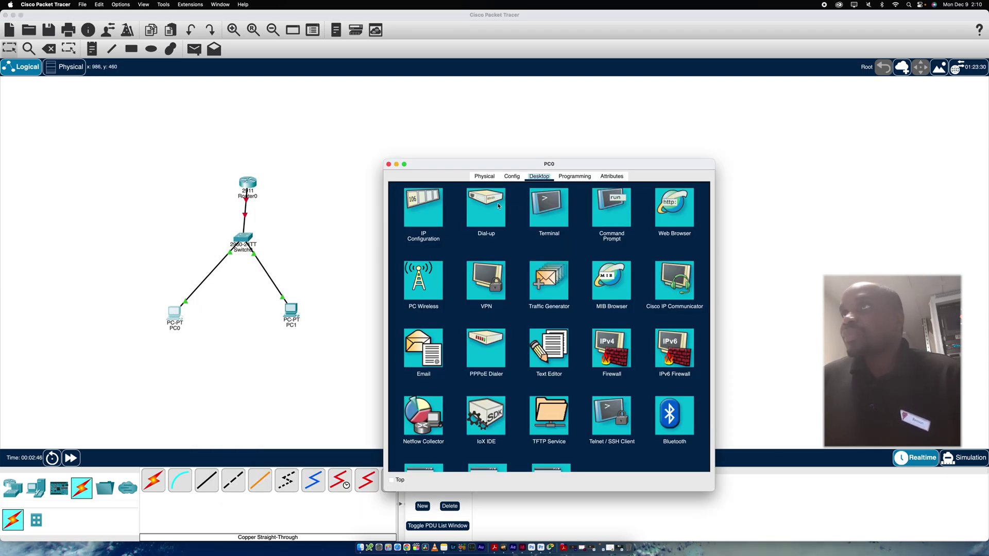
click(409, 209)
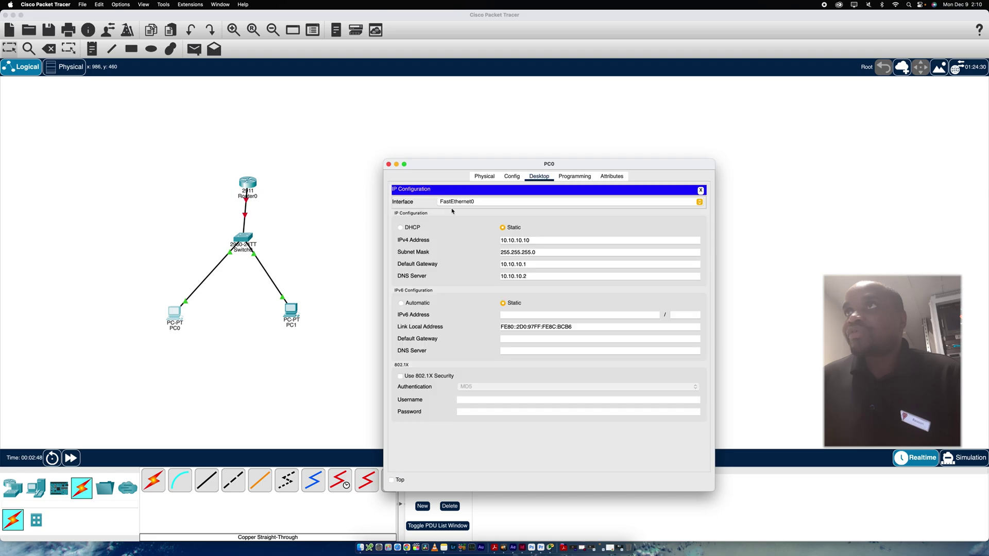
drag(531, 242, 502, 241)
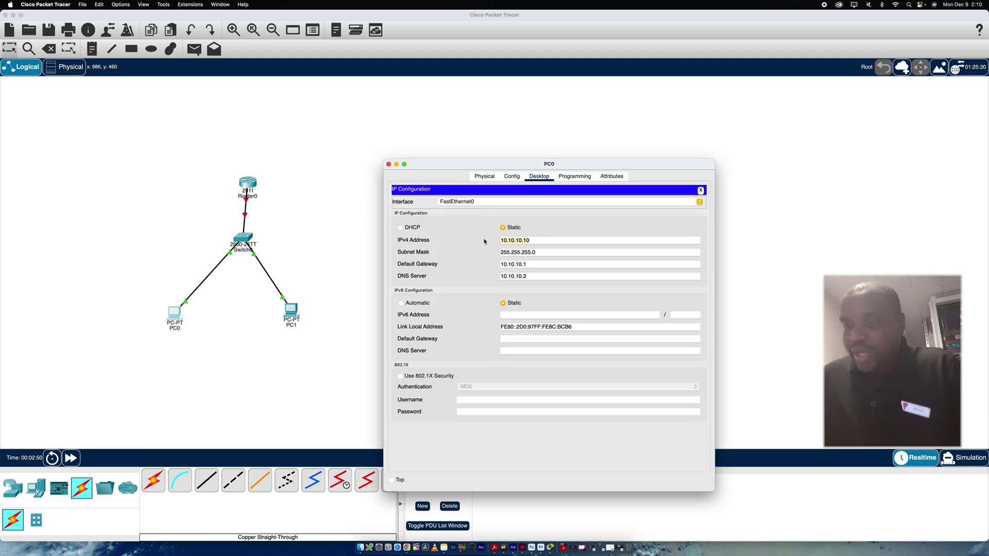
key(BackSpace)
drag(535, 253, 500, 278)
key(BackSpace)
key(BackSpace)
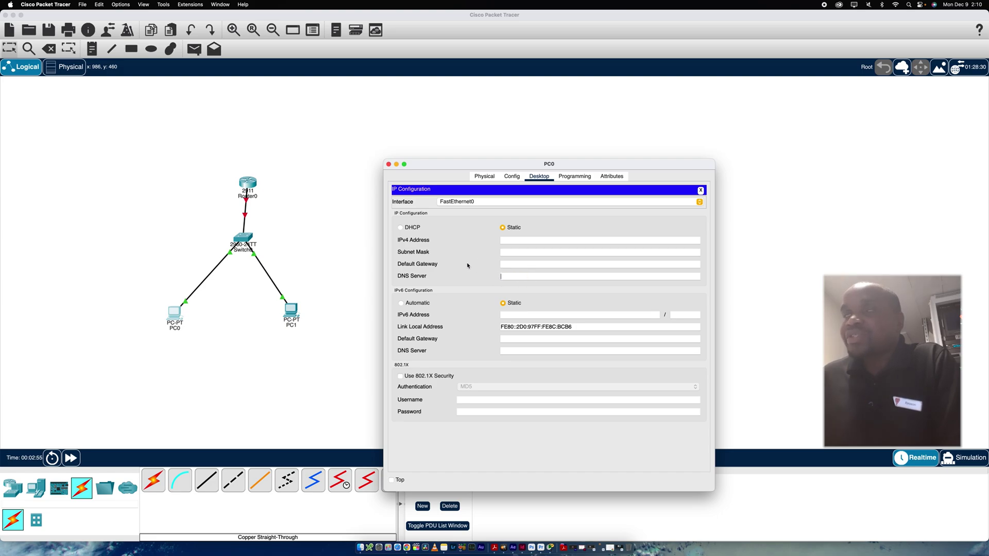
click(389, 164)
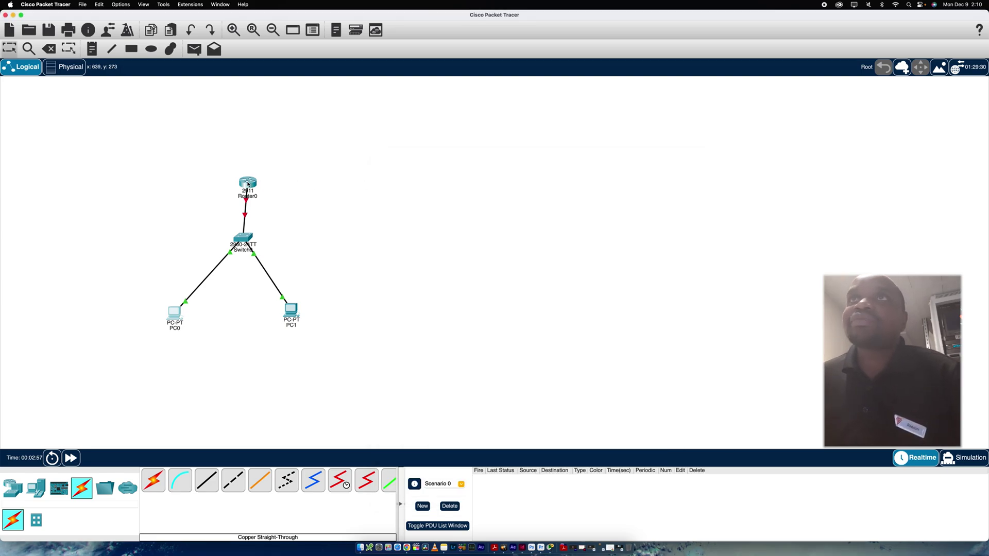
Move Router0 straight above Switch0 and open its command line interface, declining the initial configuration dialog
drag(250, 186, 244, 157)
click(244, 157)
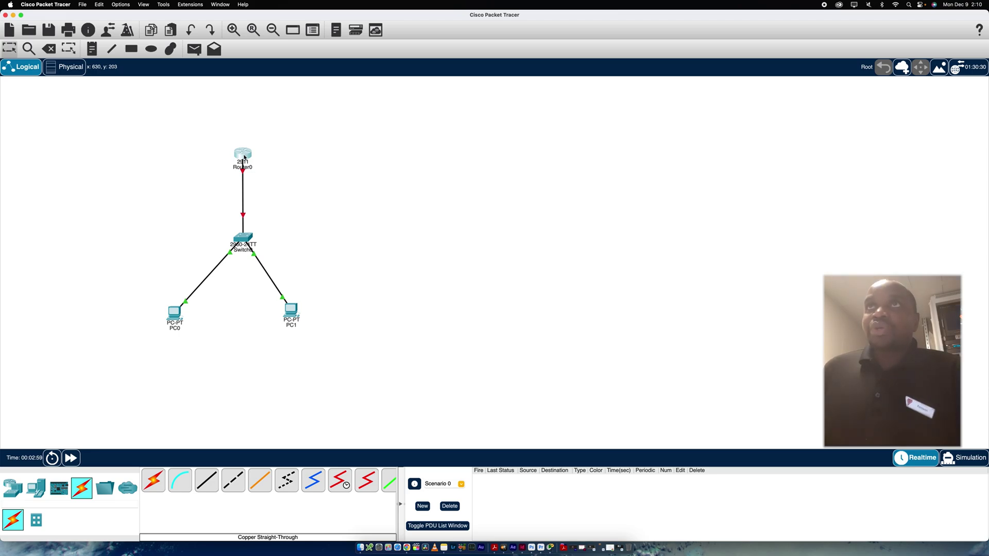
drag(447, 168, 342, 114)
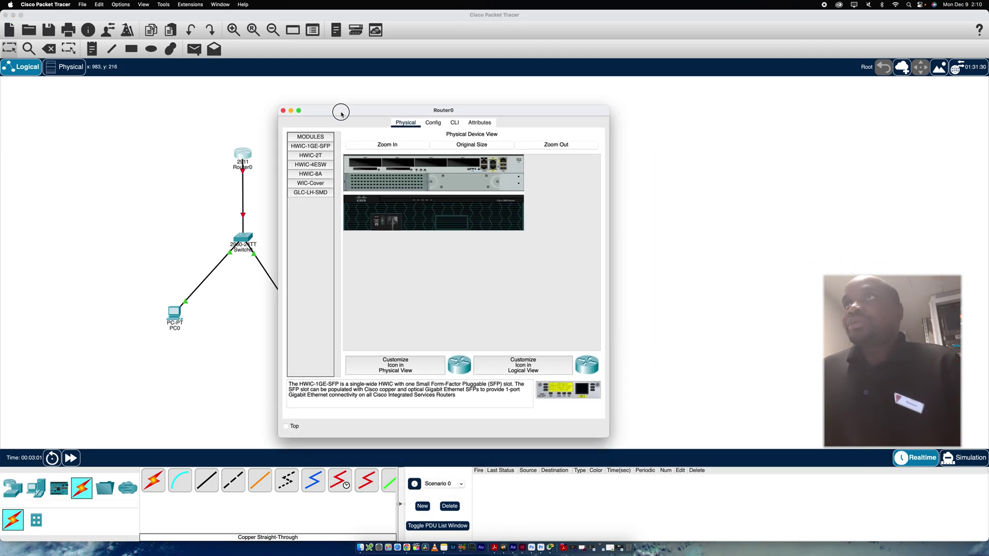
click(455, 124)
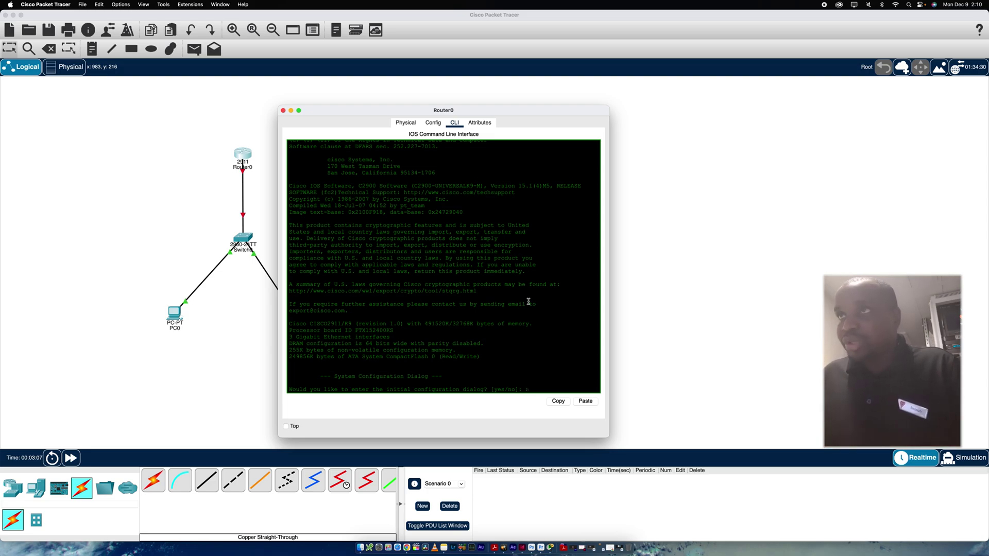
text(n)
key(Return)
key(Return)
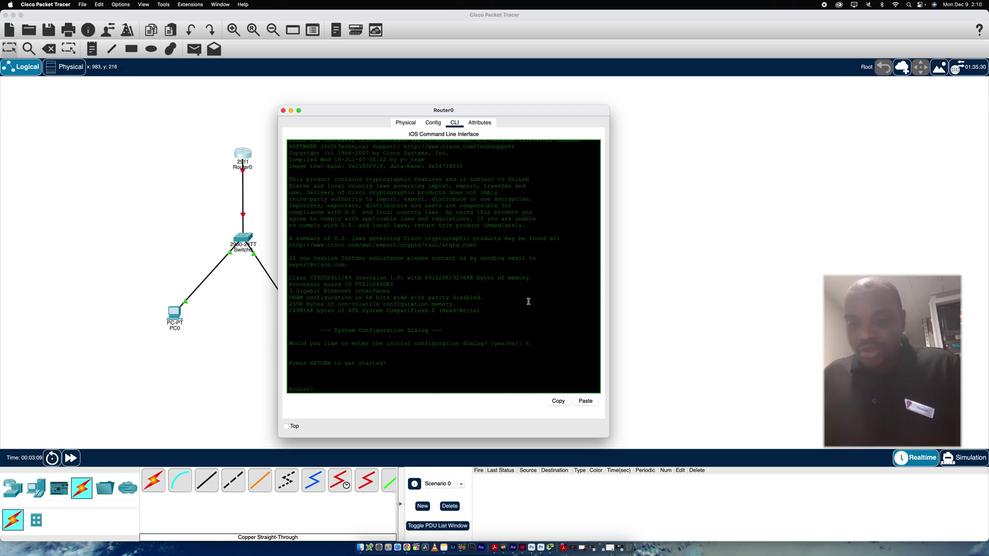
Enter privileged mode on Router0 with enable and global configuration mode with configure terminal
text(en)
key(Tab)
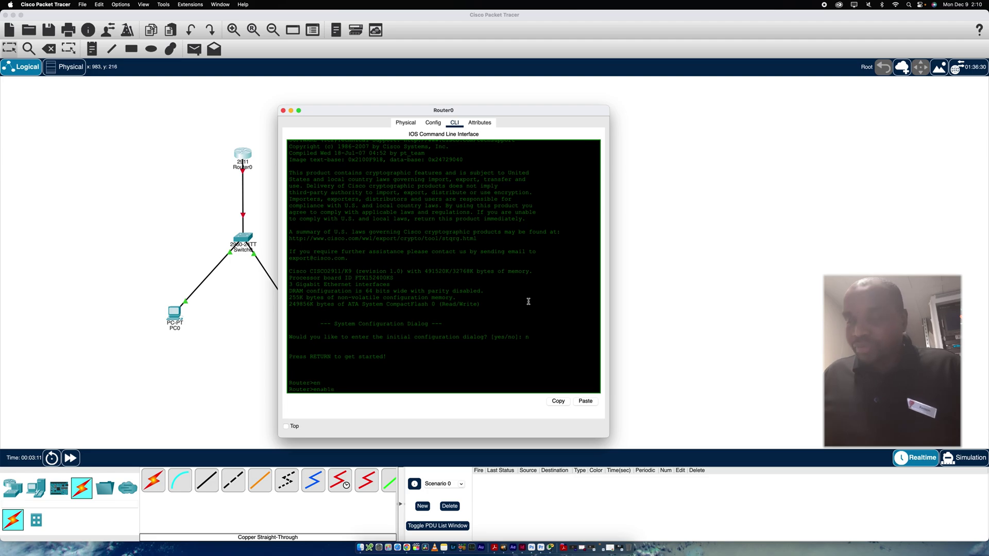
key(Return)
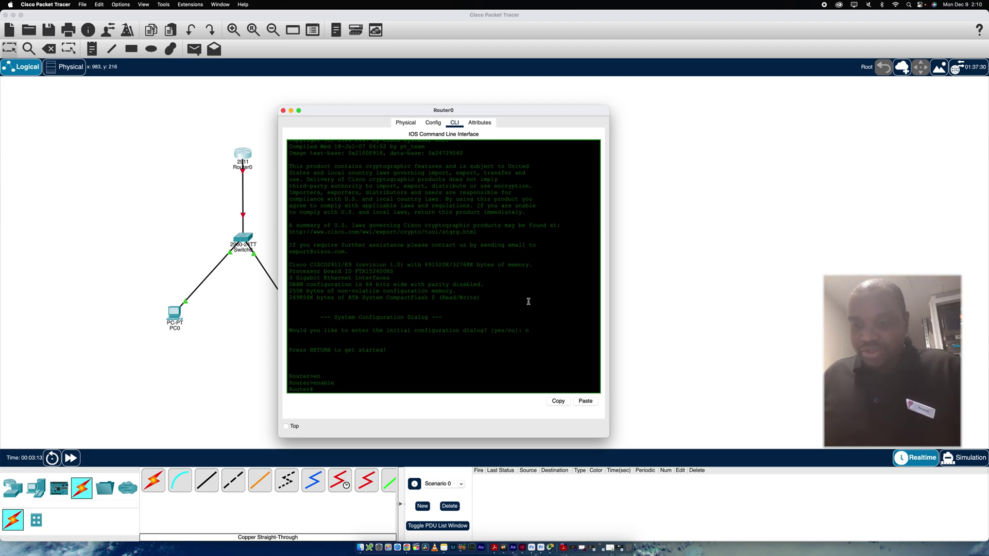
text(co)
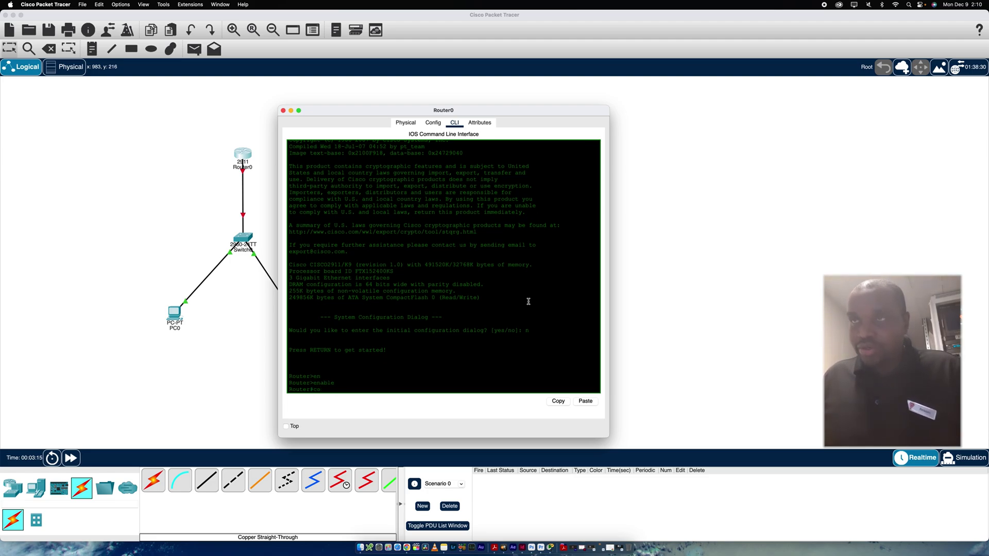
text(n)
key(Tab)
text(f)
key(Tab)
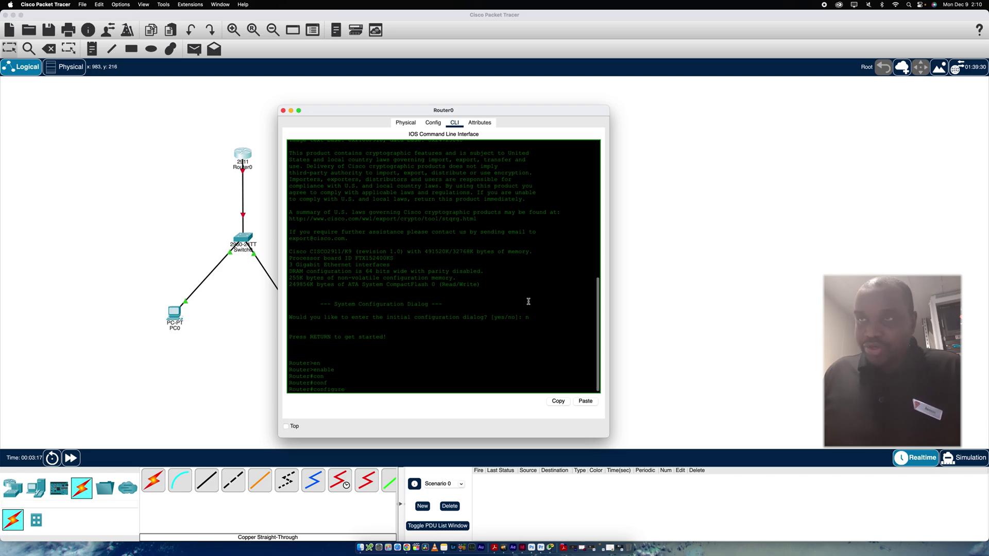
text(t)
key(Tab)
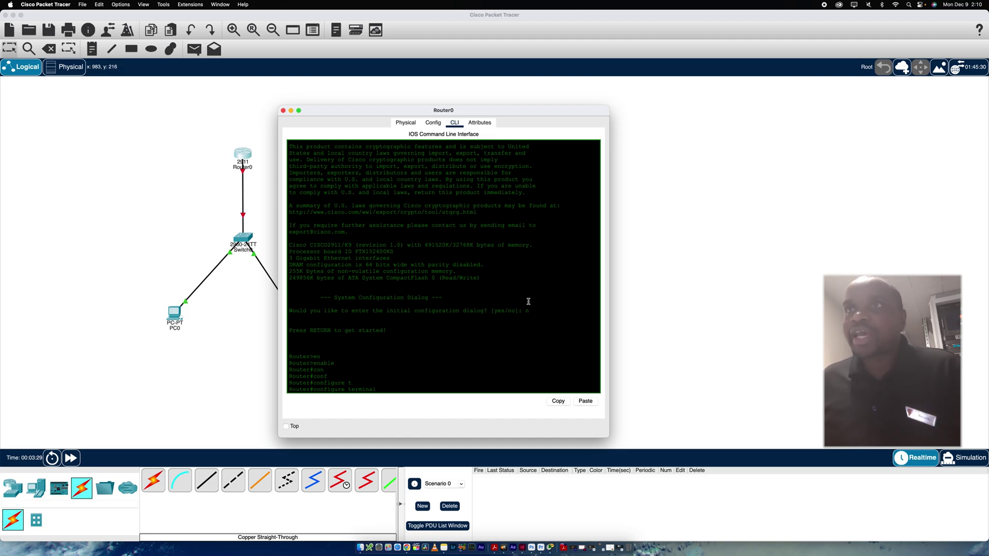
key(Return)
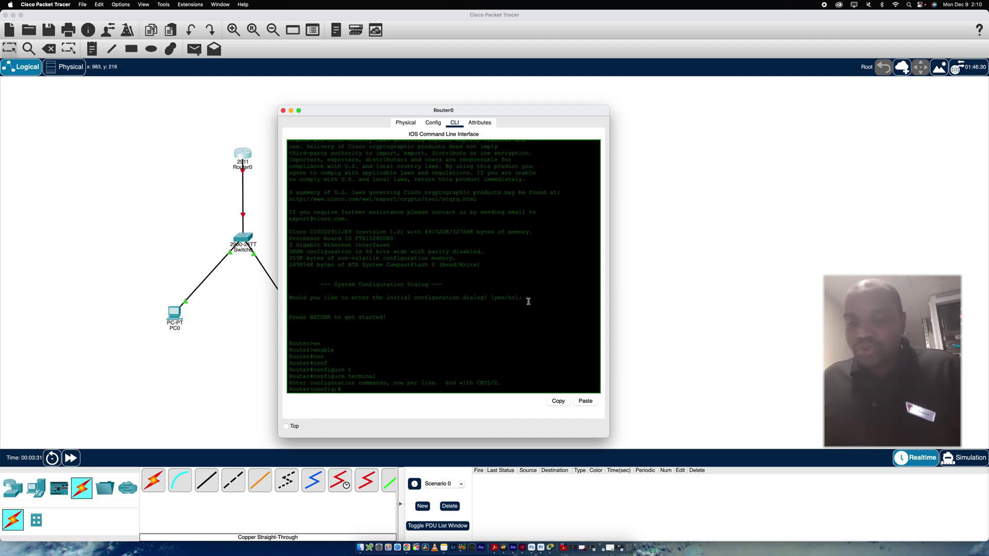
Exclude the addresses 10.10.10.1 to 10.10.10.100 from DHCP assignment on Router0 with ip dhcp excluded-address
text(ip)
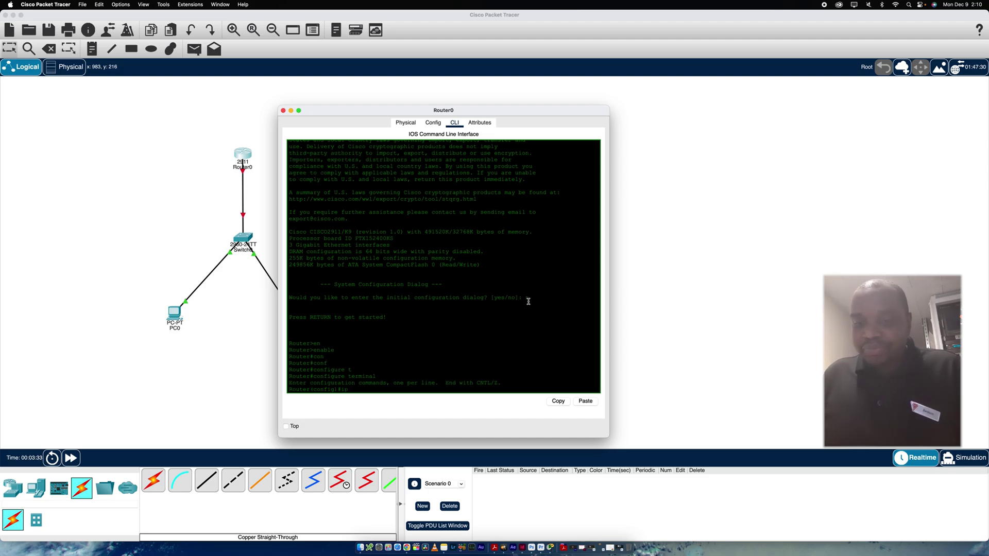
text( dh)
key(Tab)
text(ex)
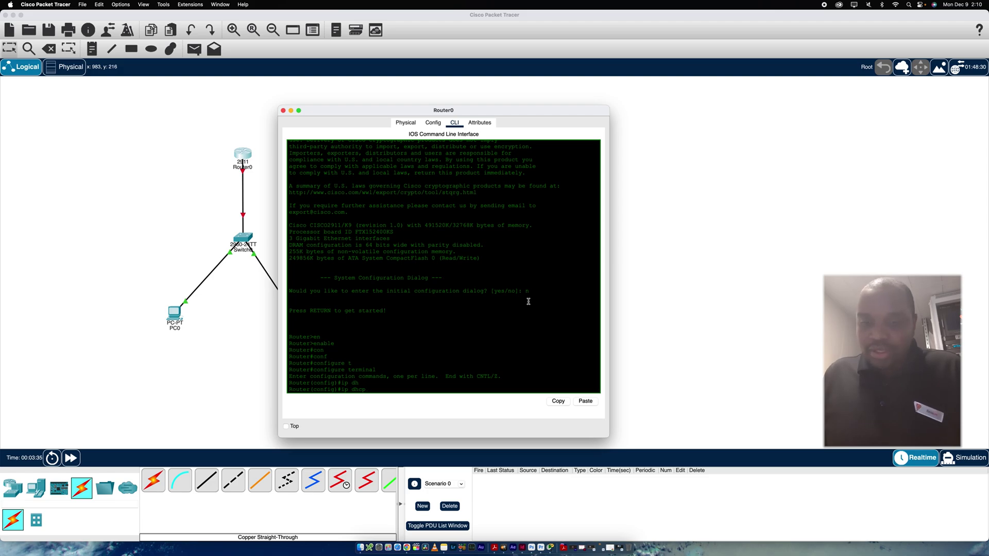
key(Tab)
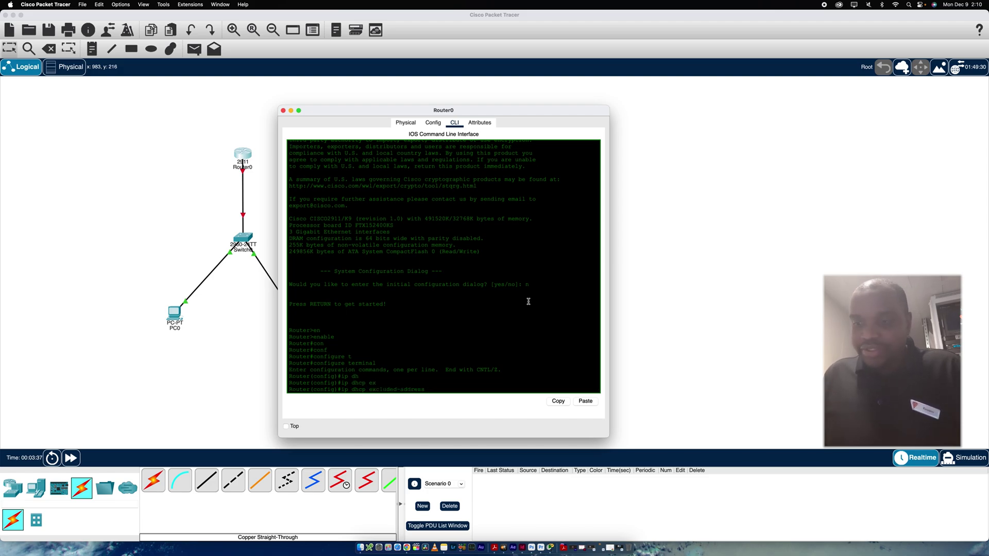
text(10.10)
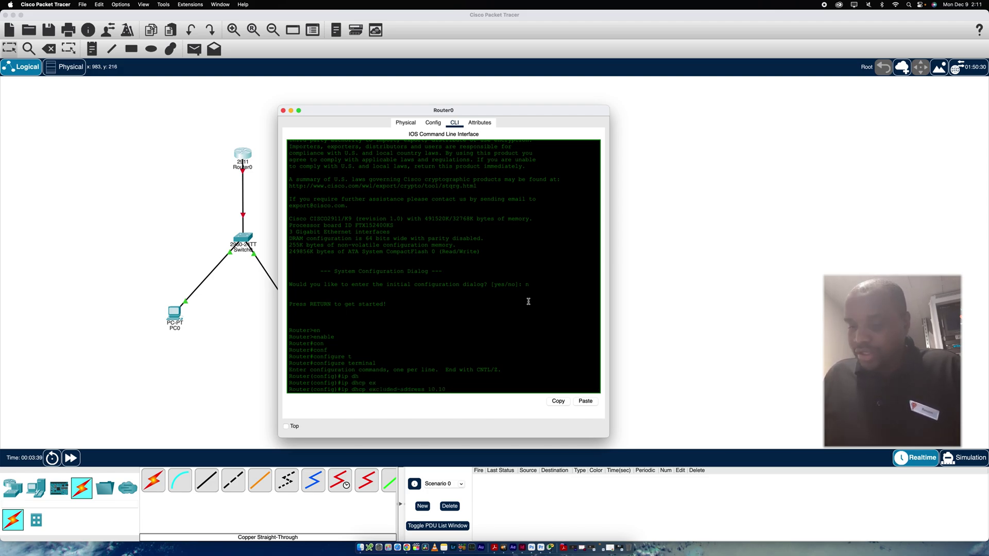
text(.10.)
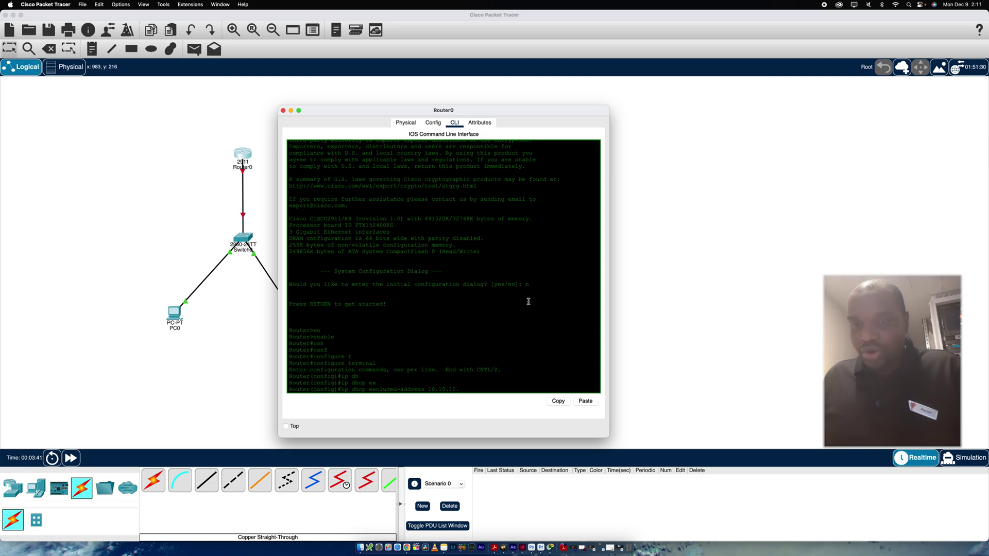
text(1 10)
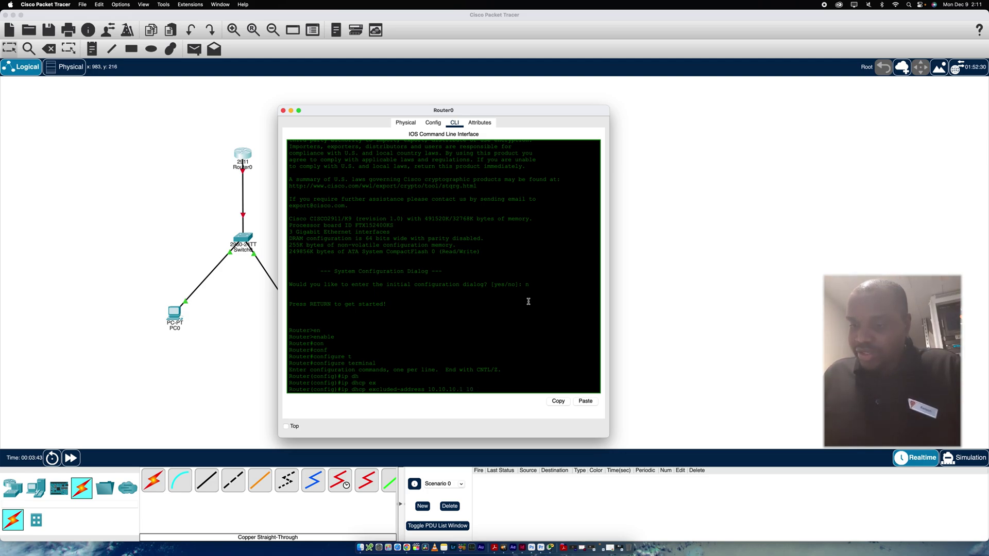
text(.10.10)
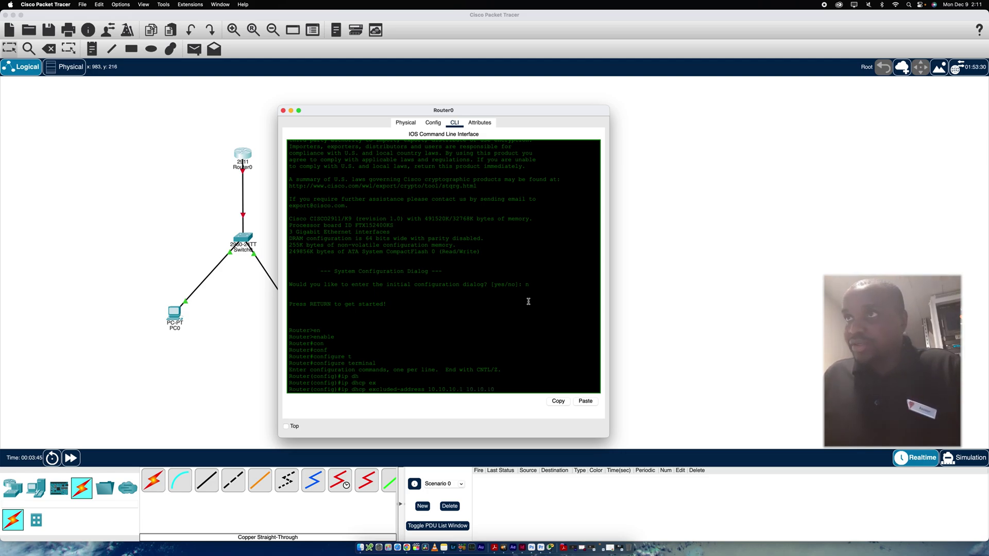
text(.100)
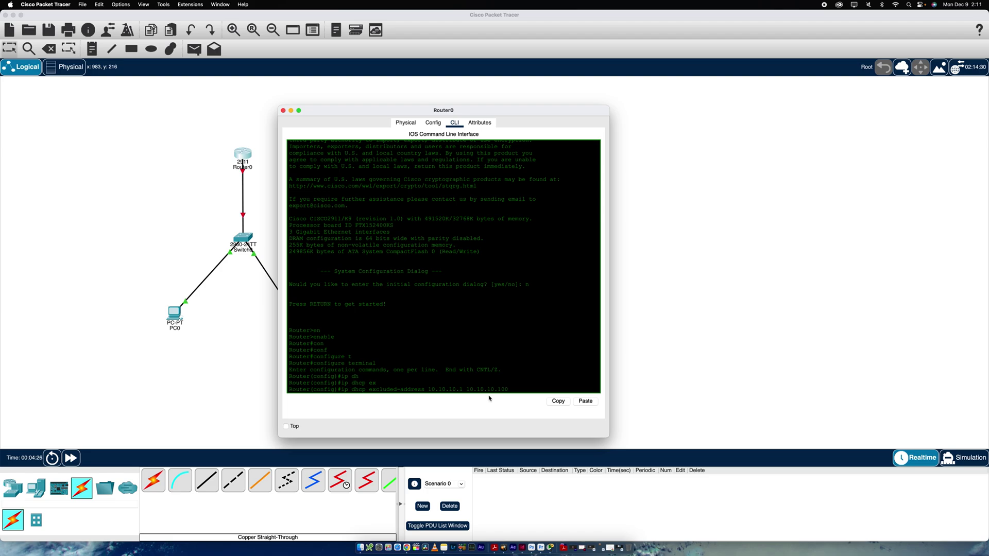
drag(509, 389, 430, 389)
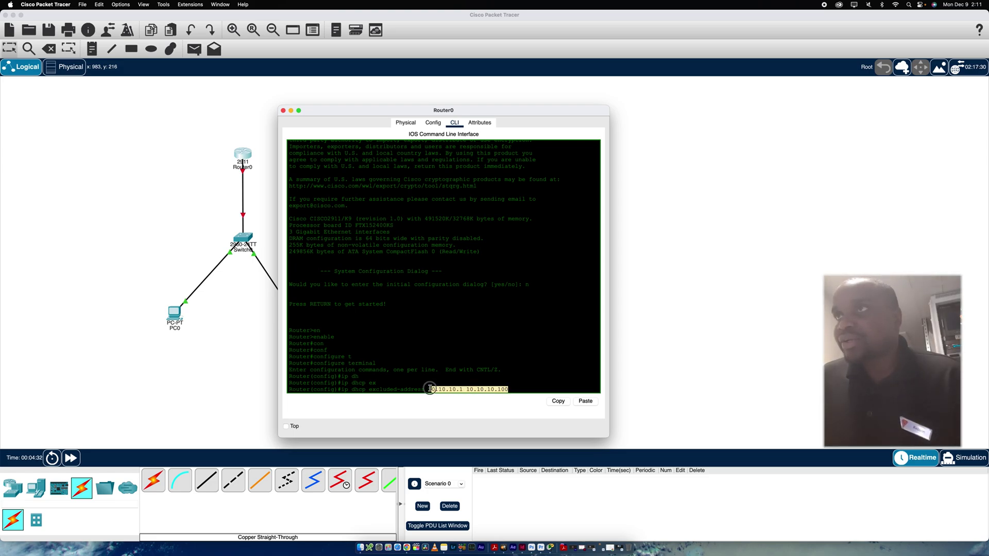
click(509, 389)
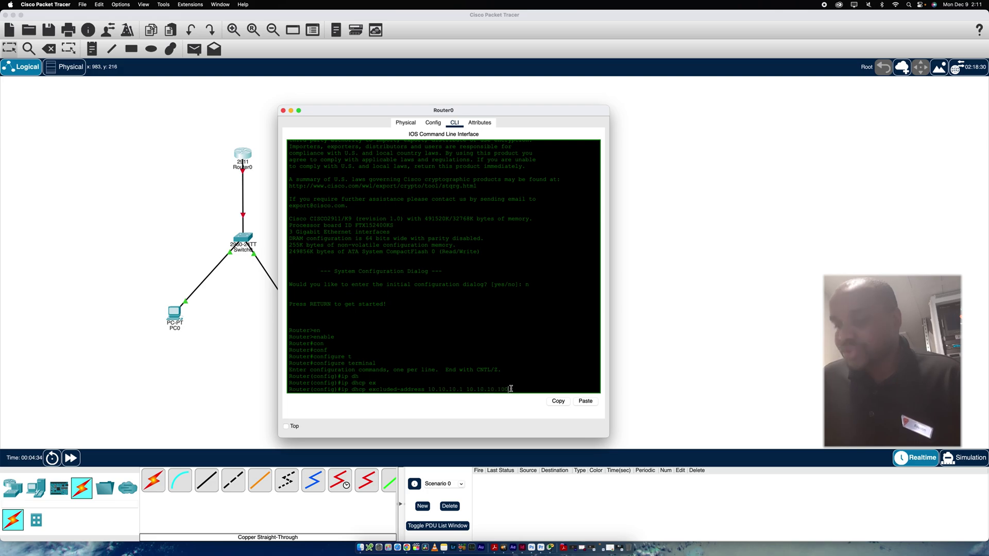
key(Return)
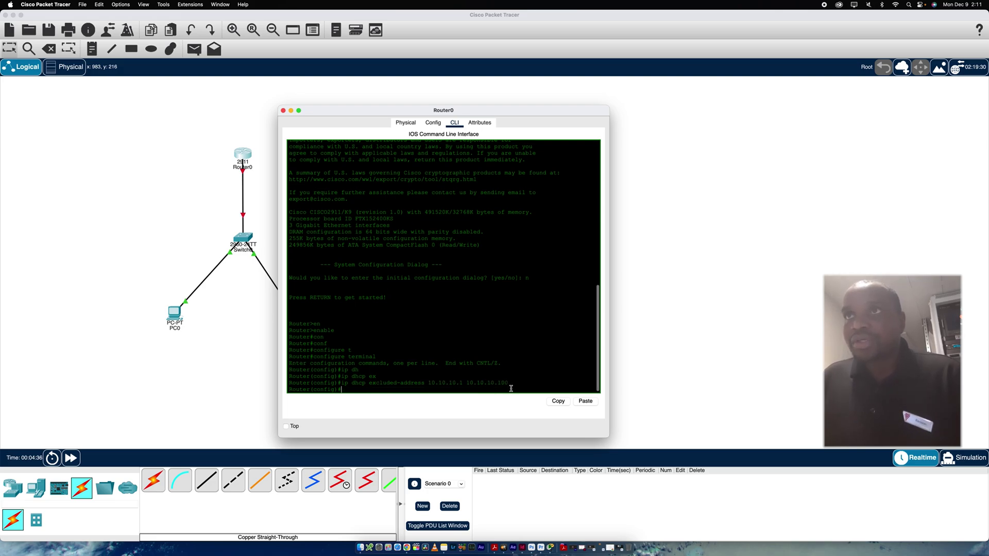
Create a DHCP pool named Reason on Router0 with ip dhcp pool, entering its DHCP configuration mode
text(ip)
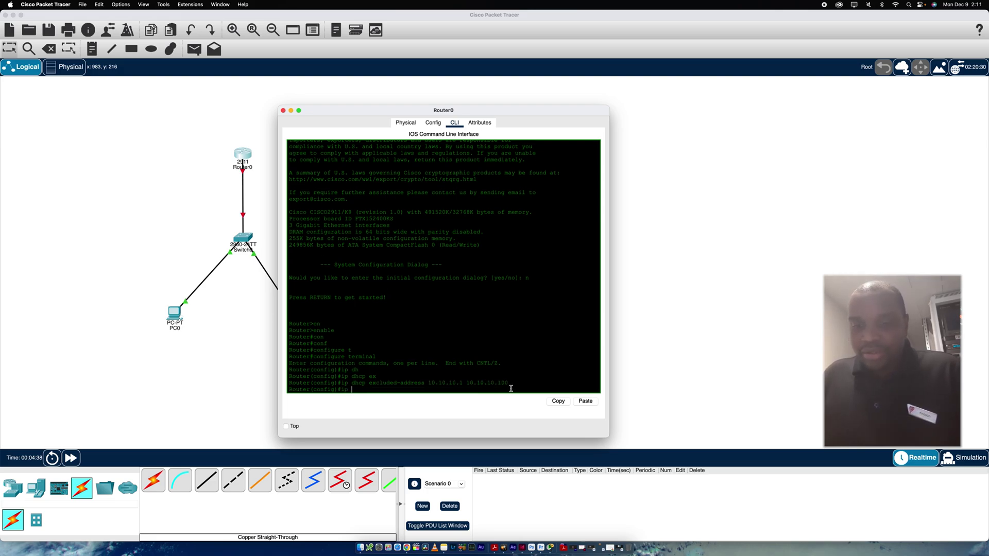
text( d)
key(Tab)
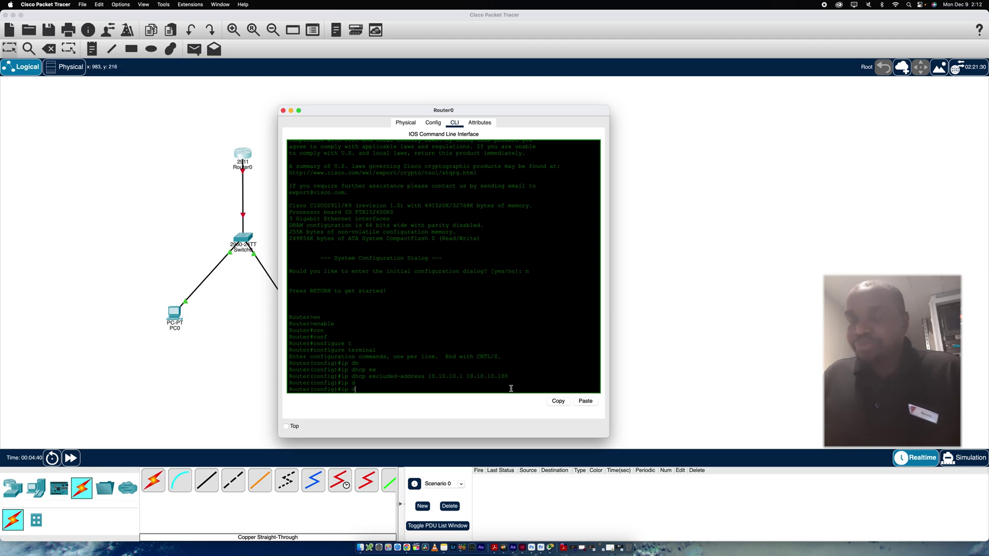
text(h)
key(Tab)
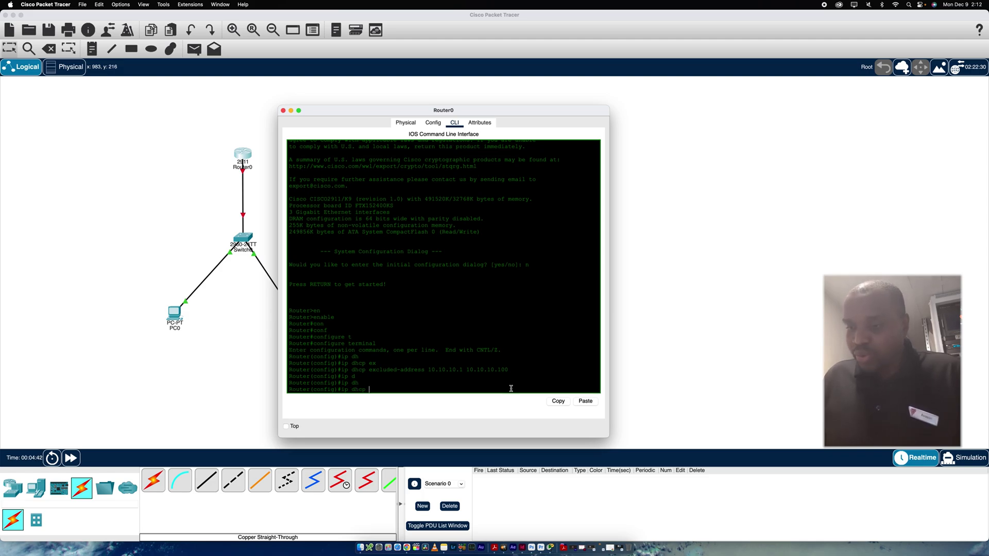
text(po)
key(Tab)
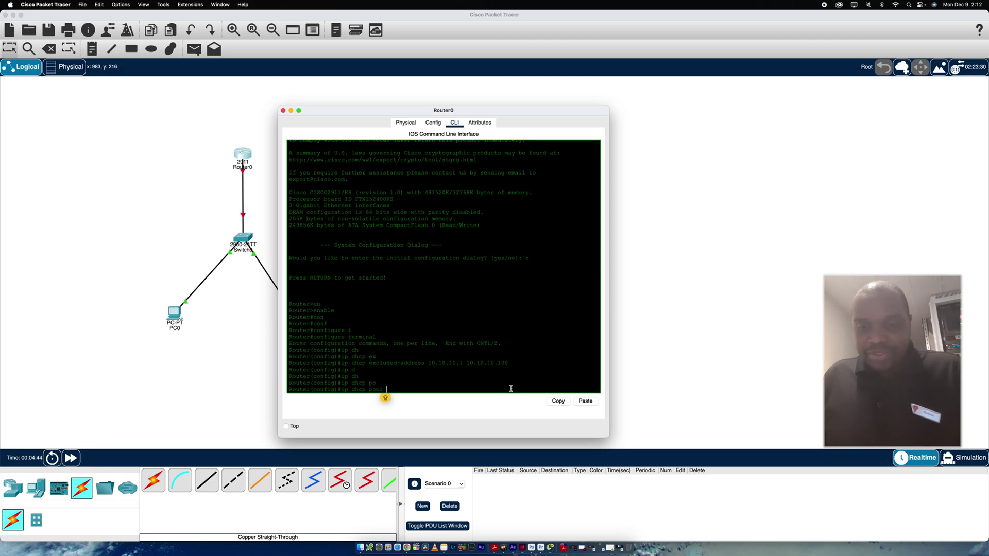
text(Reaso)
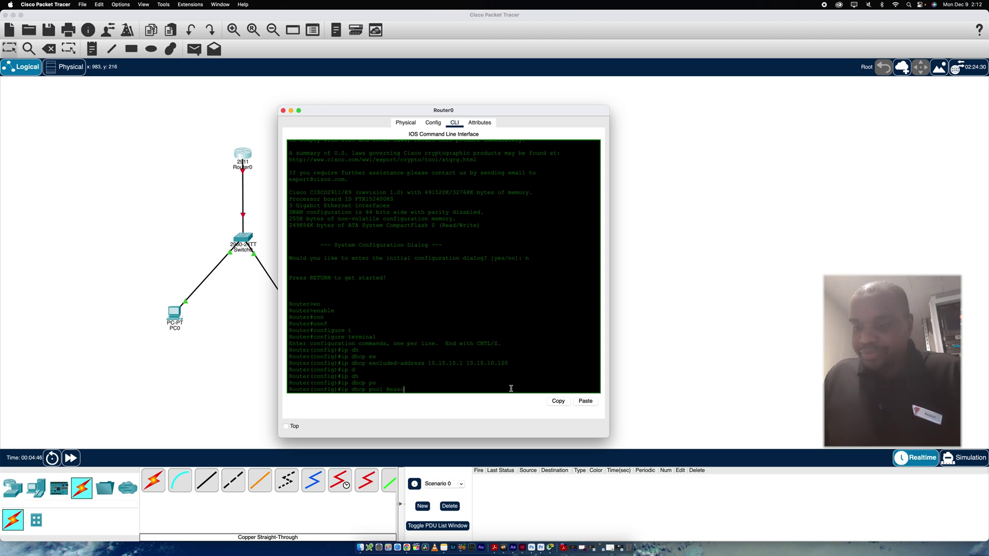
text(n)
key(Return)
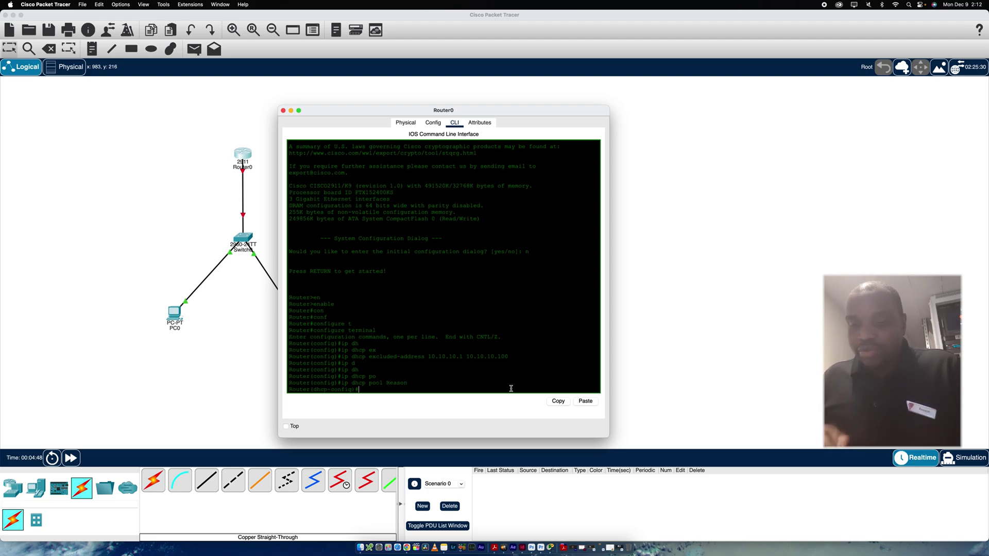
Define the DHCP pool's network as 10.10.10.0 with subnet mask 255.255.255.0
text(net)
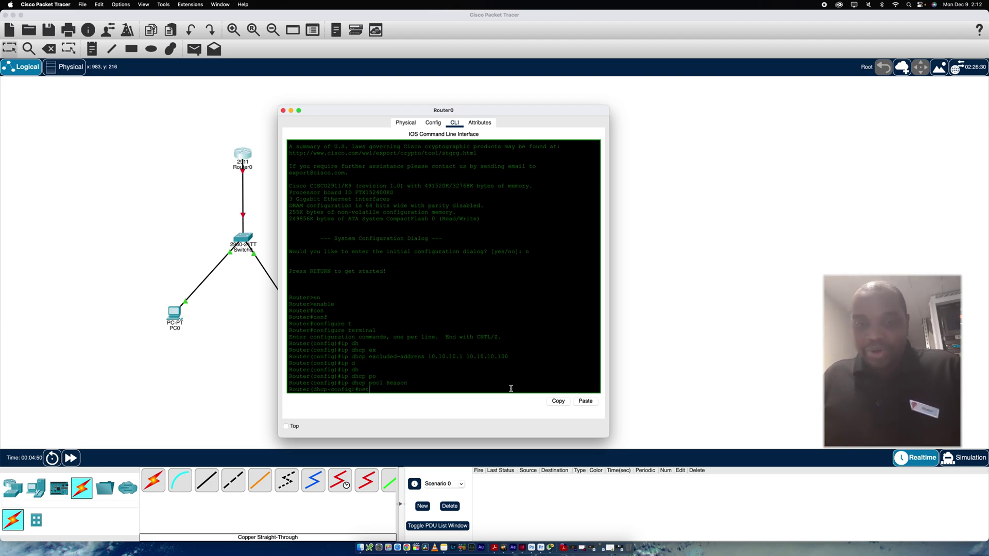
key(Tab)
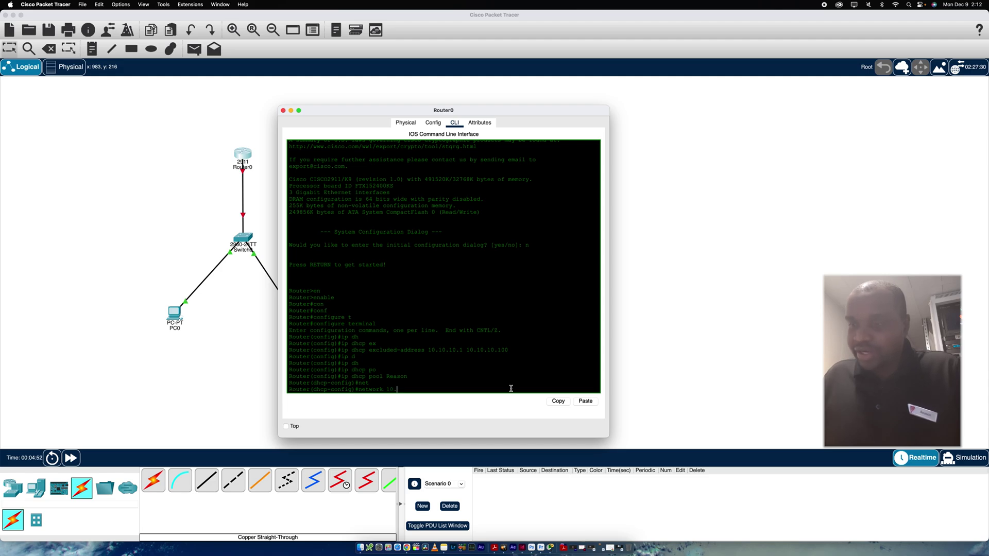
text(10.10.10.0)
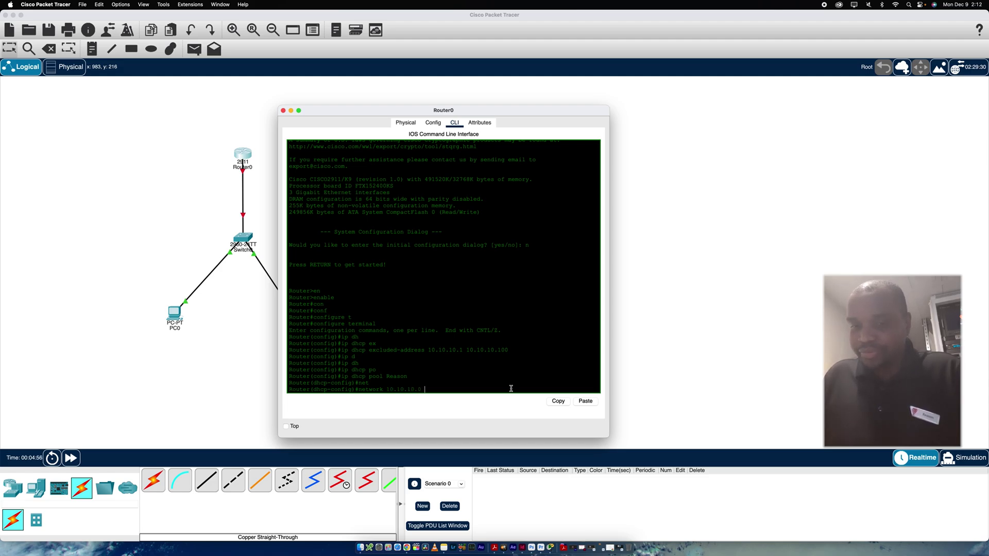
text( 255)
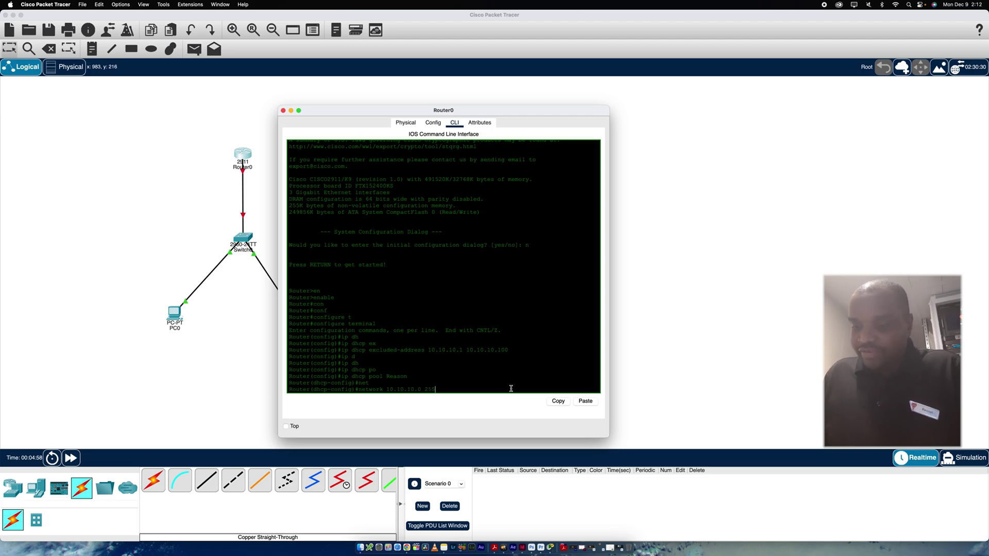
text(.255.)
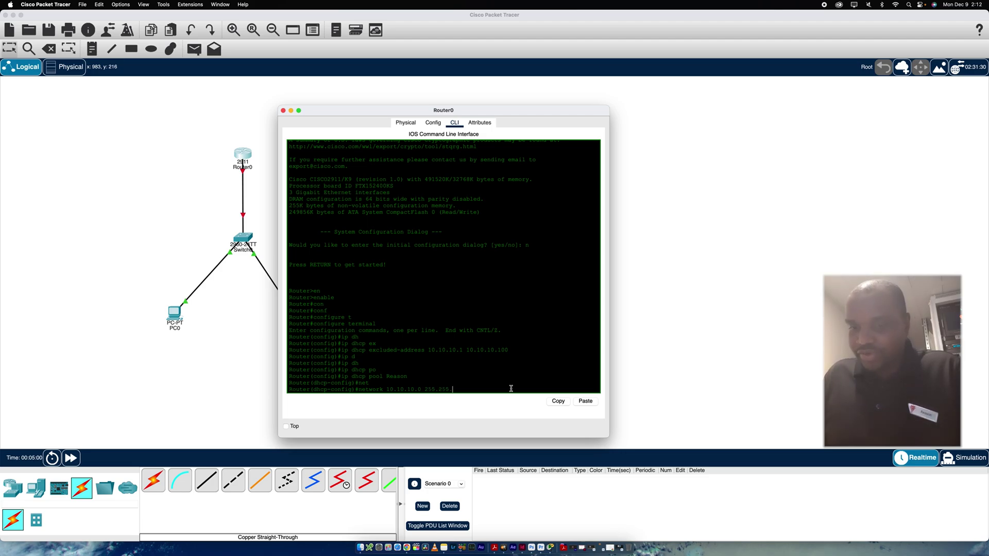
text(255.)
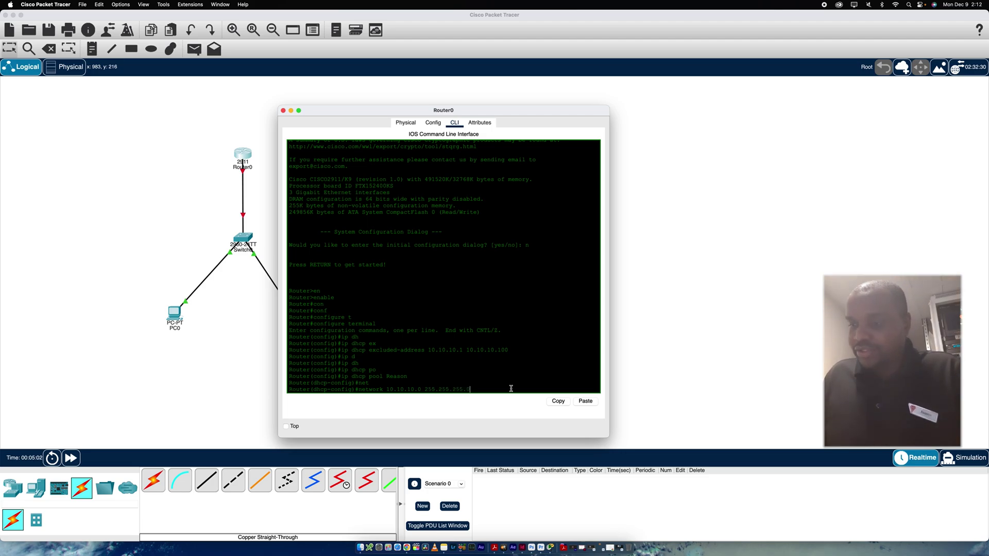
text(0)
key(Return)
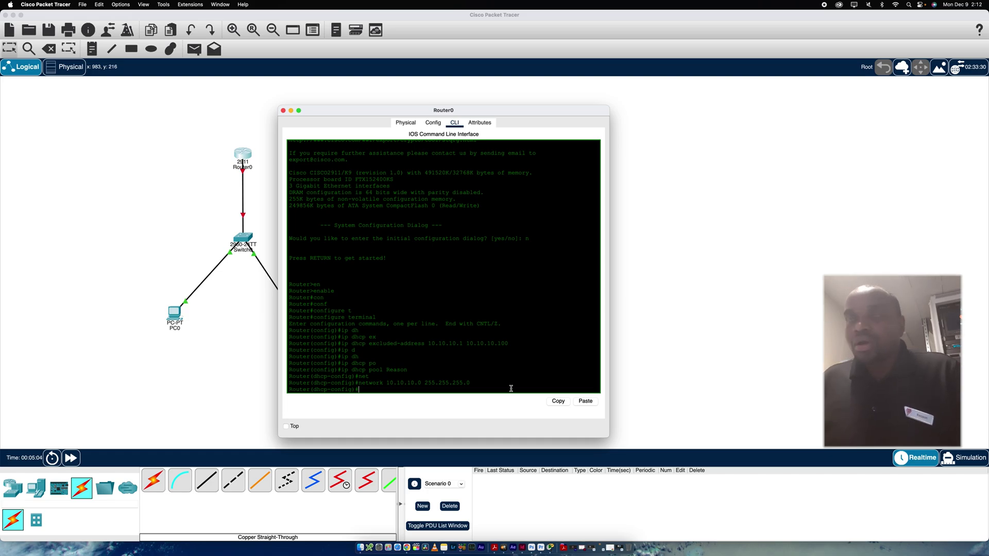
Set the DHCP pool's default gateway to 10.10.10.1 with the default-router command
text(de)
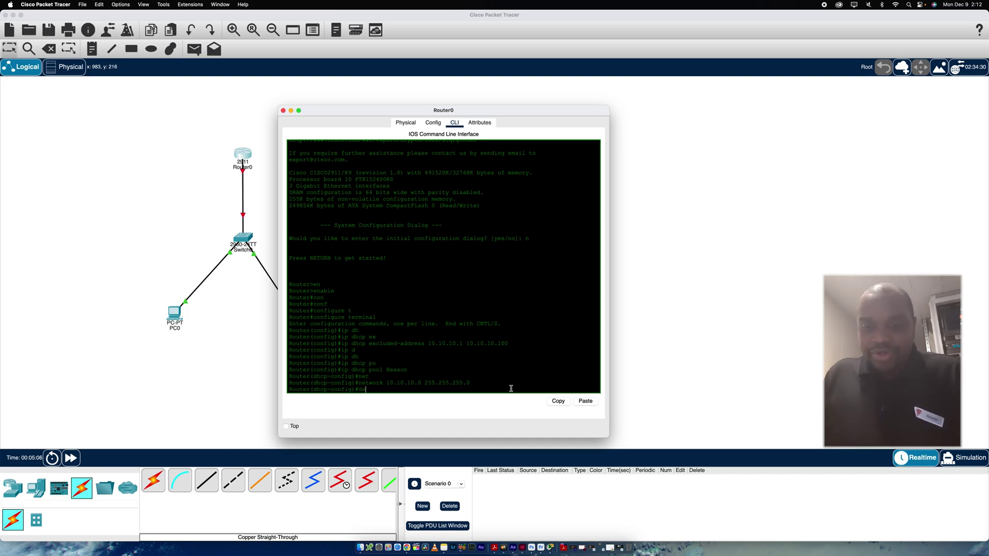
text(f)
key(Tab)
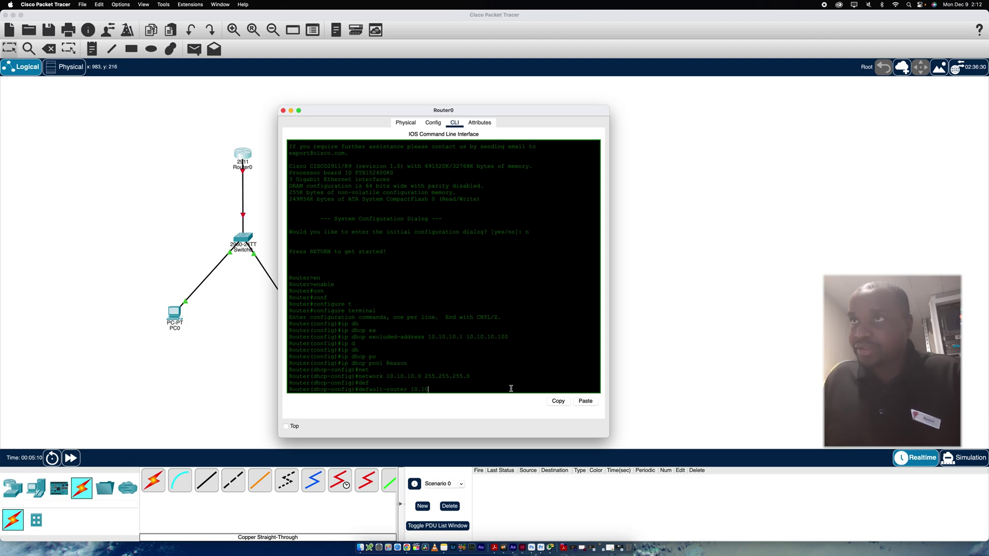
text(10.10.10.1)
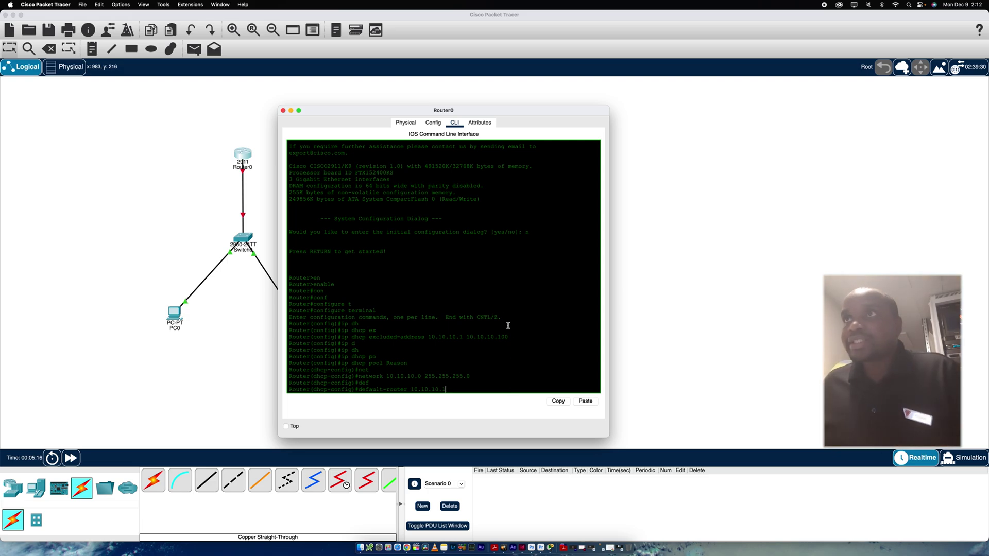
mouse_move(509, 337)
mouse_down()
mouse_move(344, 337)
mouse_move(509, 336)
mouse_up()
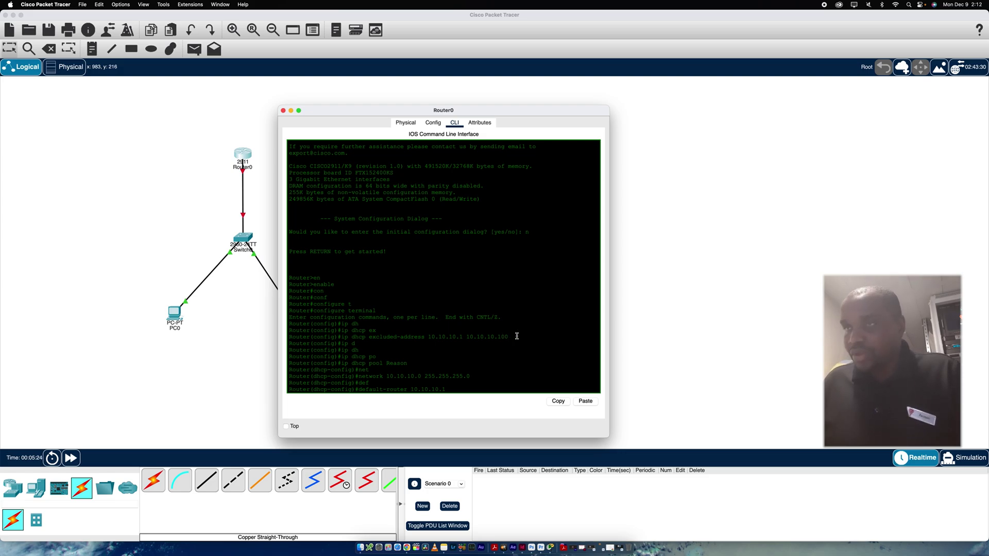
key(Return)
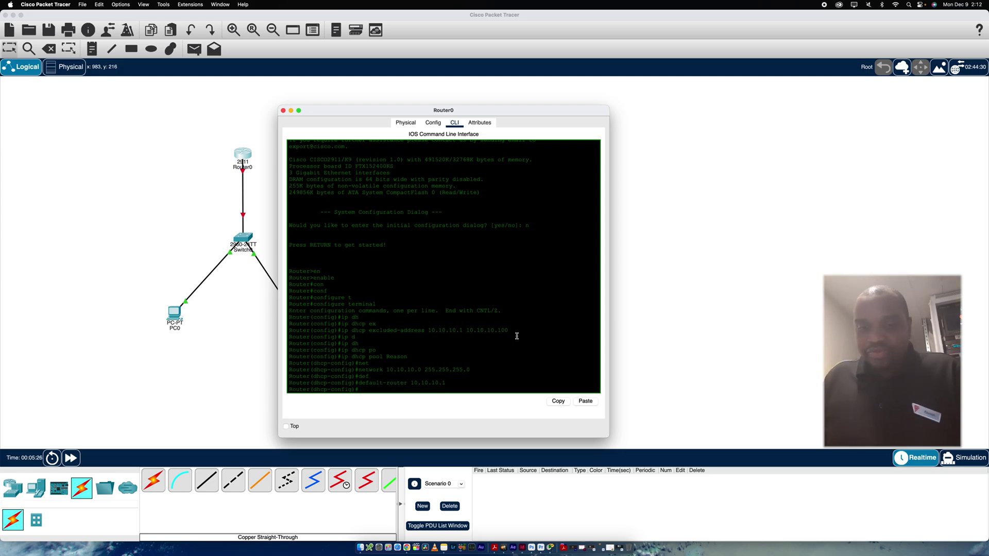
Set the DHCP pool's DNS server to 10.10.10.2 with dns-server and save the router configuration with do wr
text(dn)
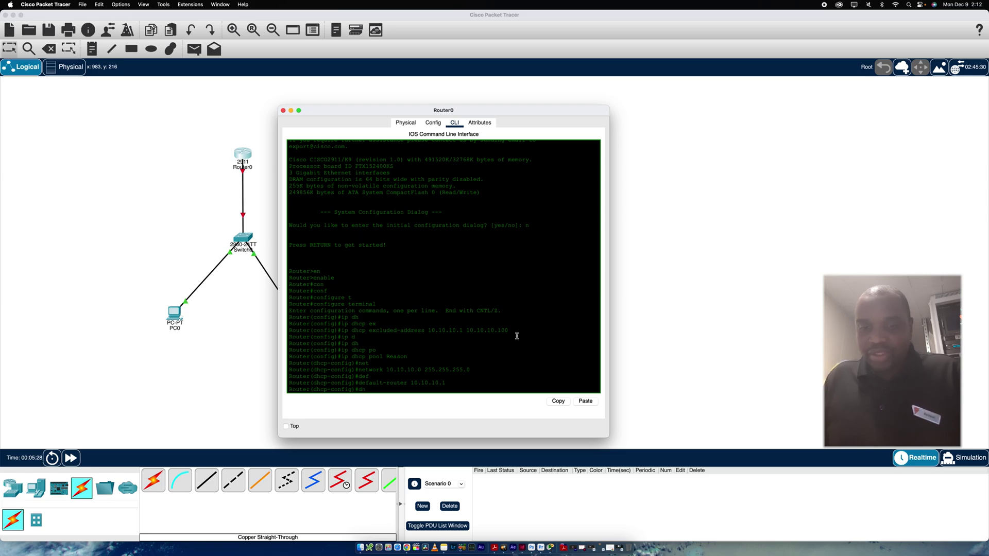
text(s)
key(Tab)
text(10)
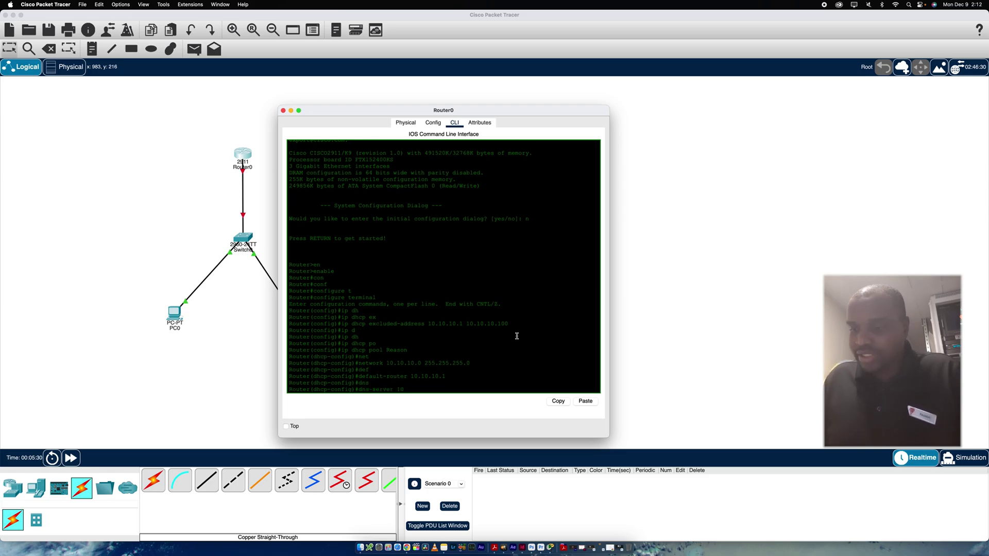
text(.10.10.)
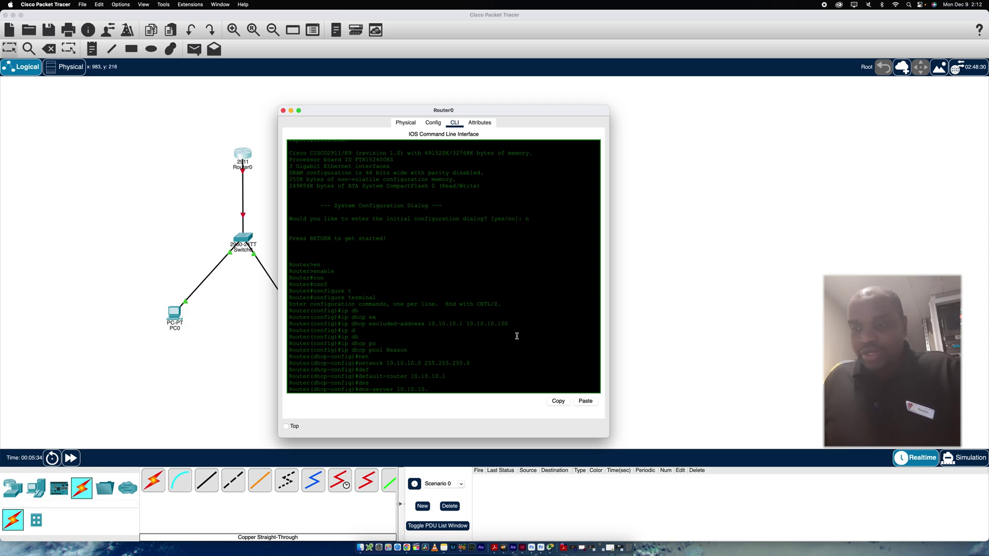
text(2)
key(Return)
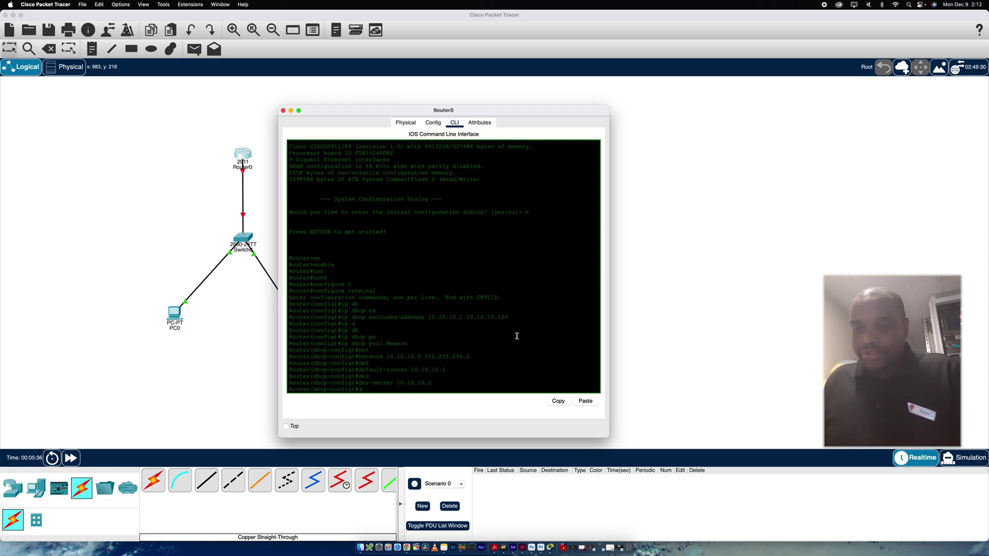
text(do wr)
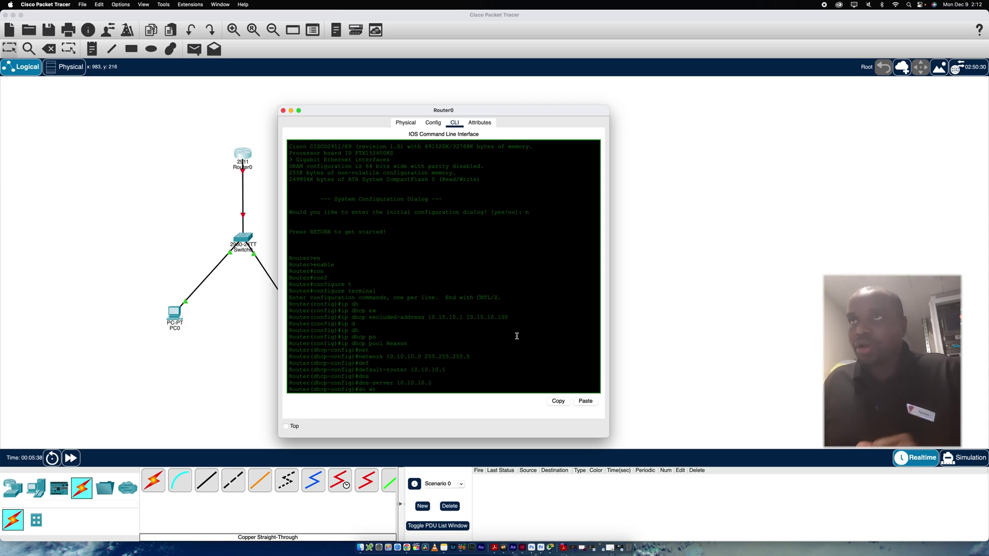
key(Return)
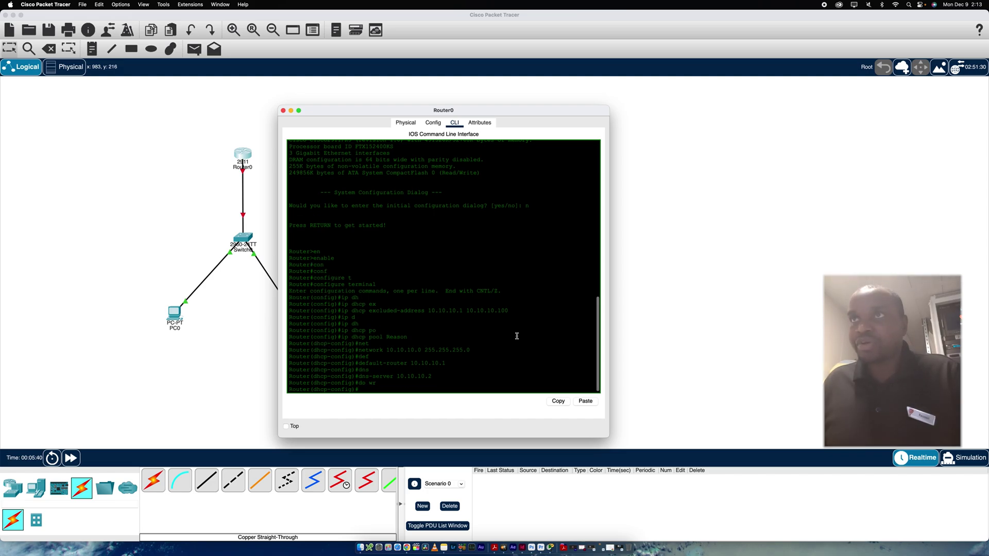
Display the brief status of Router0's IP interfaces with do show ip int br
key(Return)
key(Return)
key(Return)
key(Return)
key(Return)
key(Return)
key(Return)
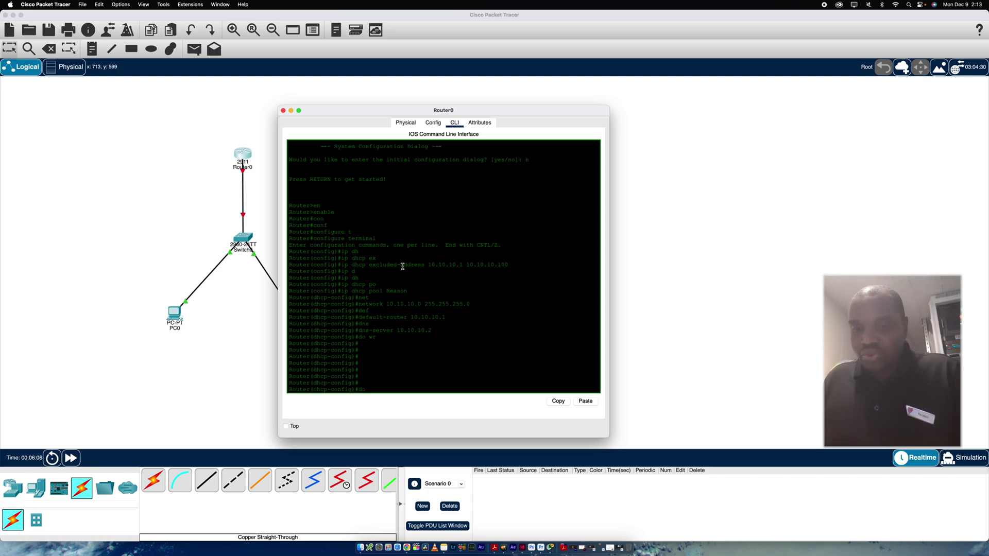
text(do show i)
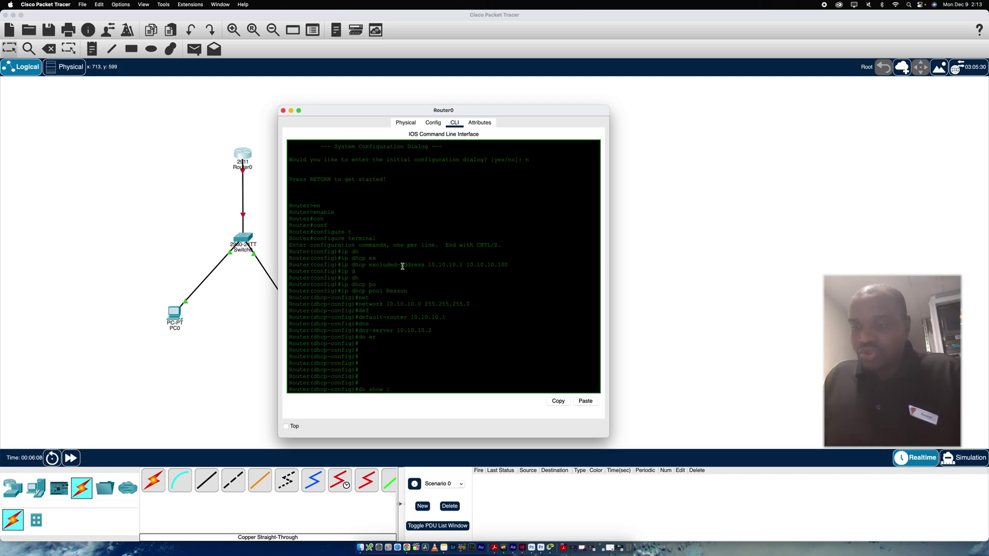
text(p add)
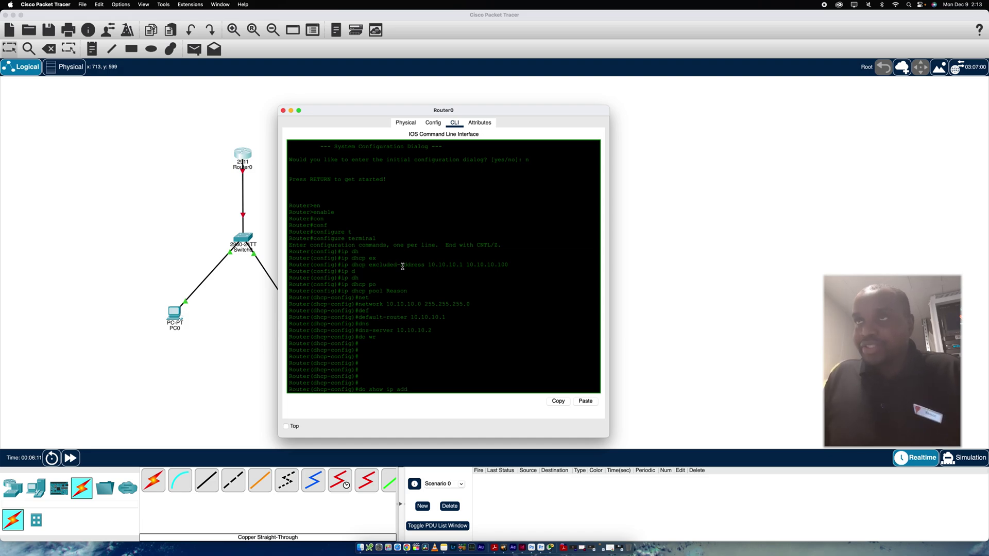
key(BackSpace)
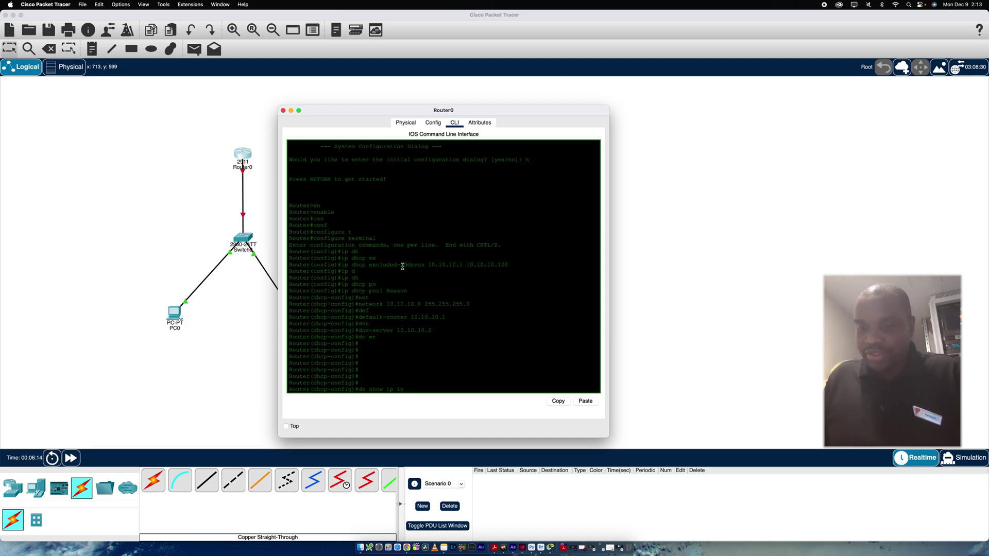
key(Return)
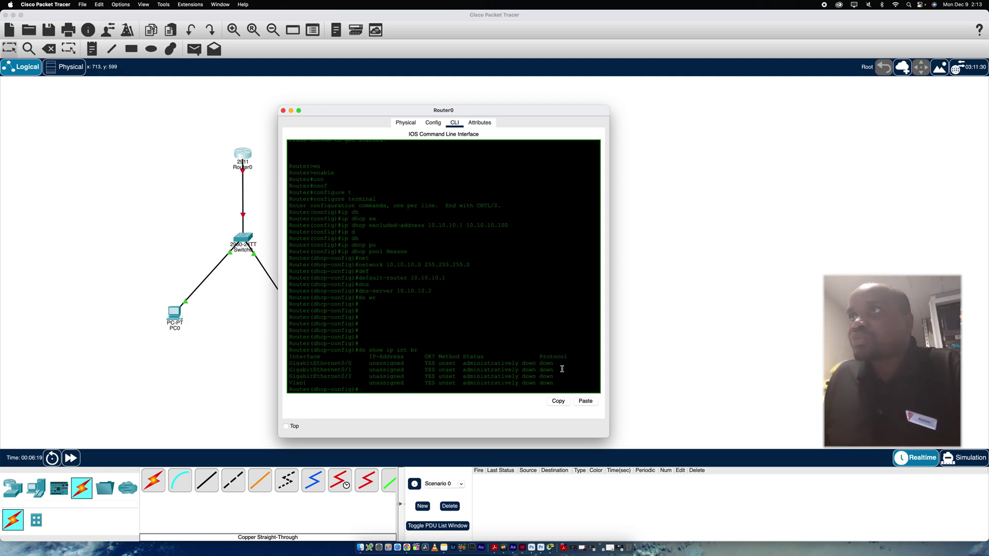
Return to Router0's command line and exit DHCP pool configuration mode to global configuration
click(259, 176)
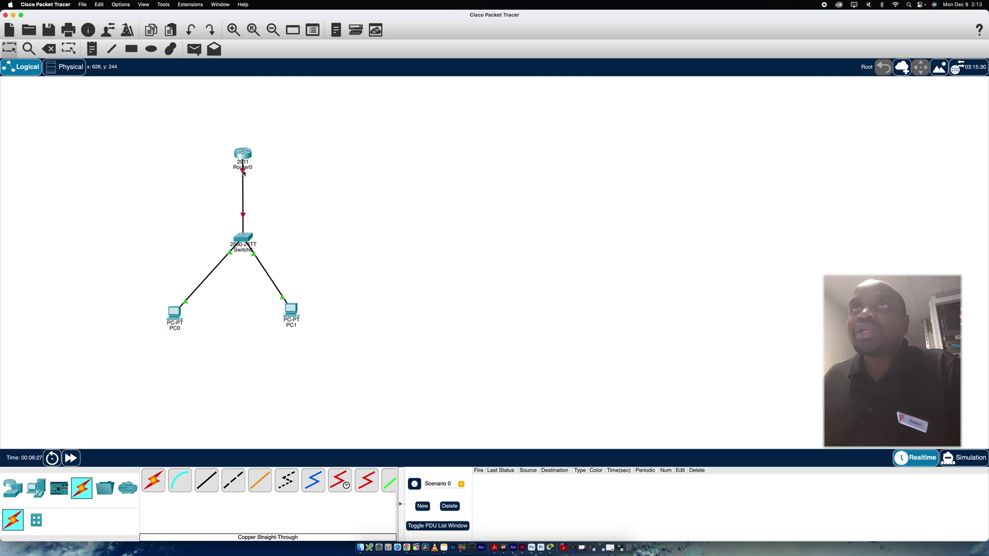
click(243, 155)
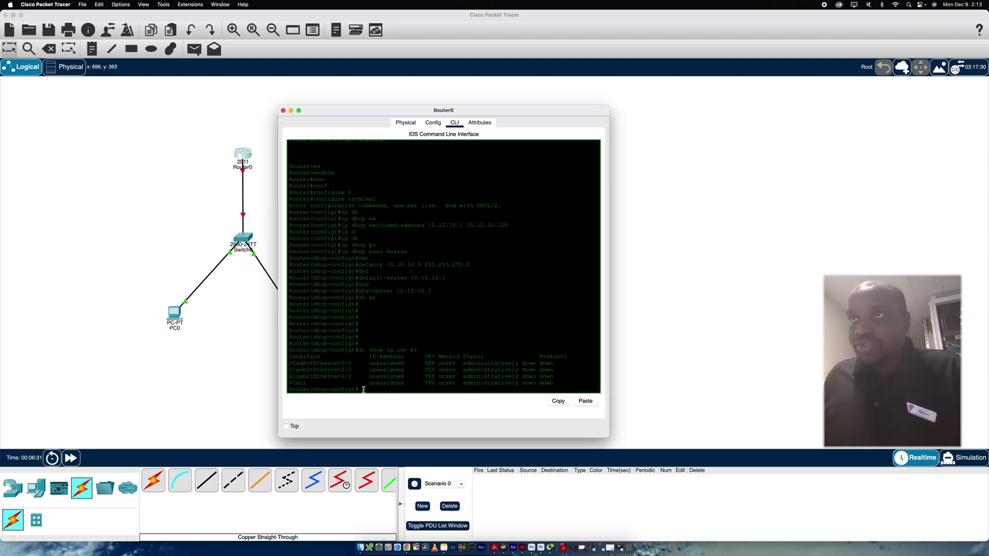
text(in)
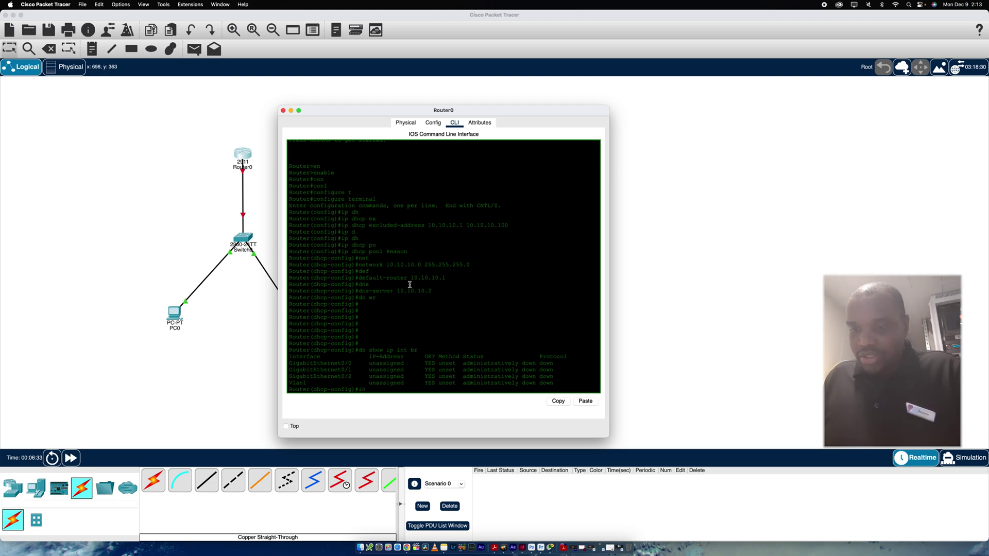
text(t)
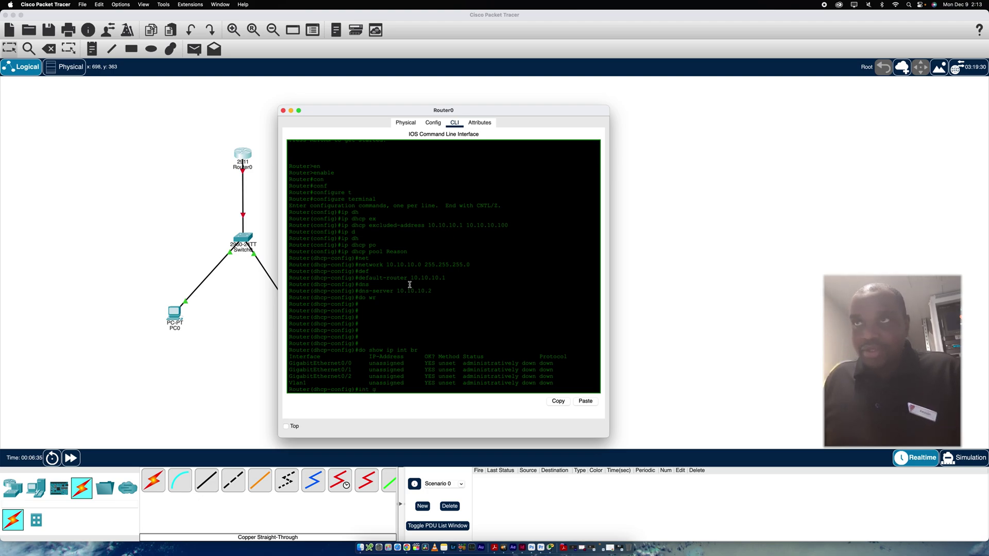
text( g)
key(Tab)
key(BackSpace)
key(BackSpace)
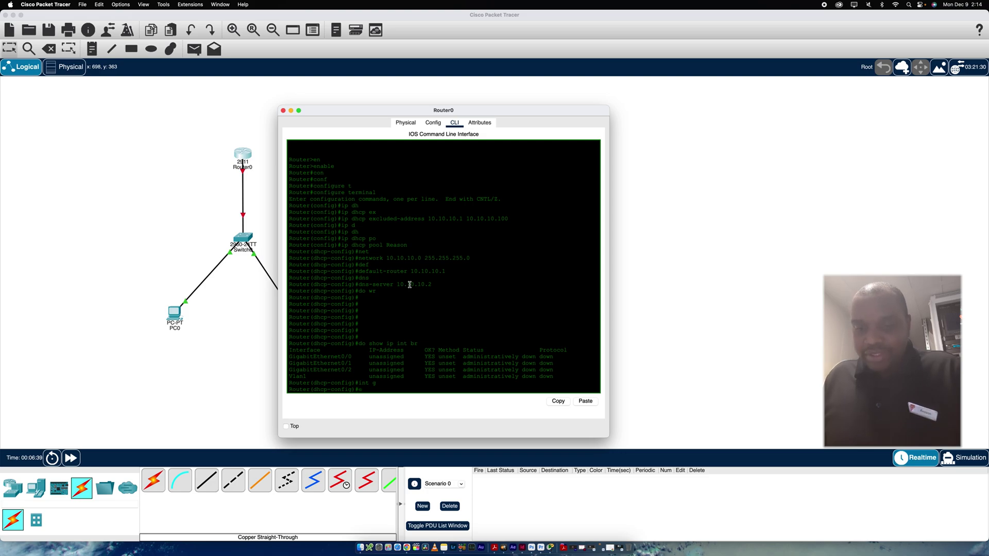
text(exit)
key(Return)
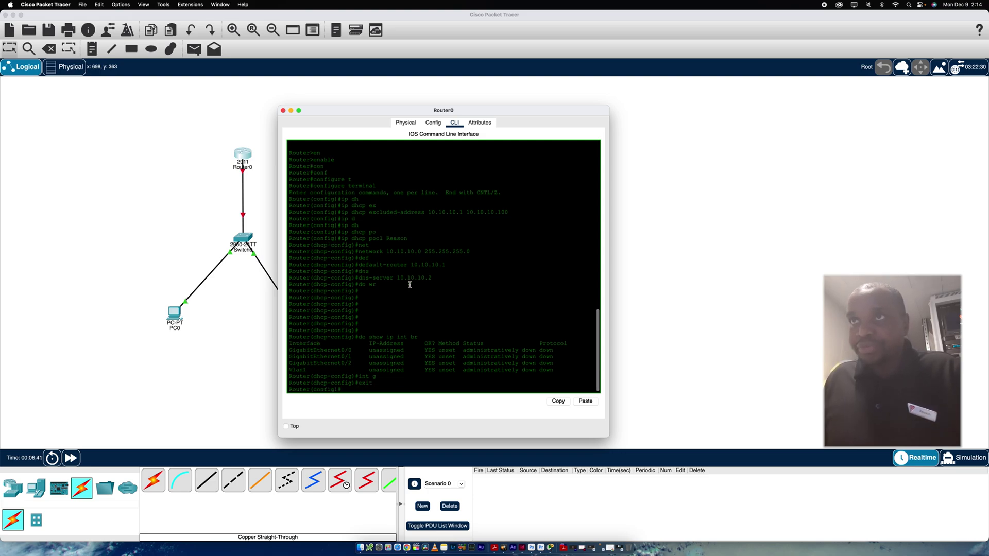
Enter interface configuration mode for GigabitEthernet 0/0 on Router0
text(in)
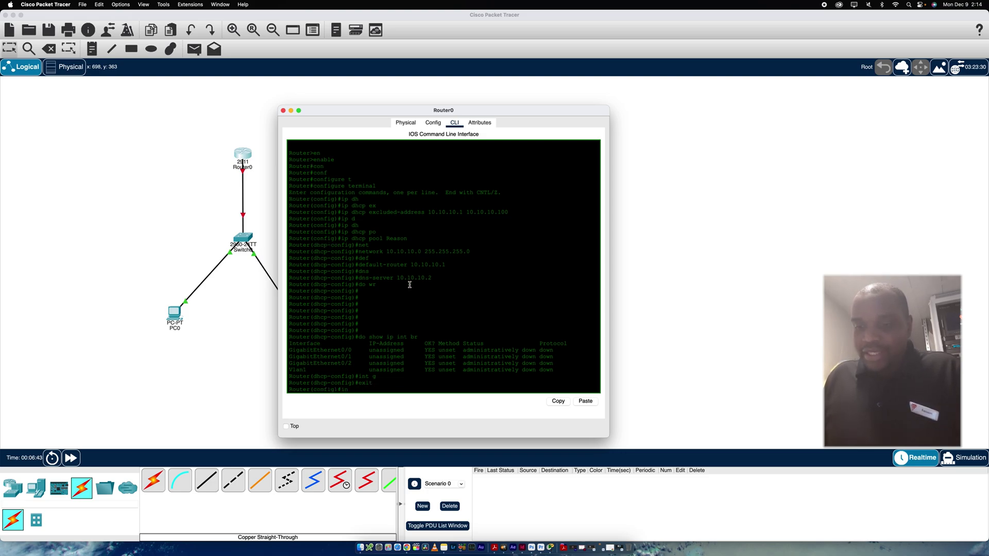
text(t)
key(Tab)
text(gi)
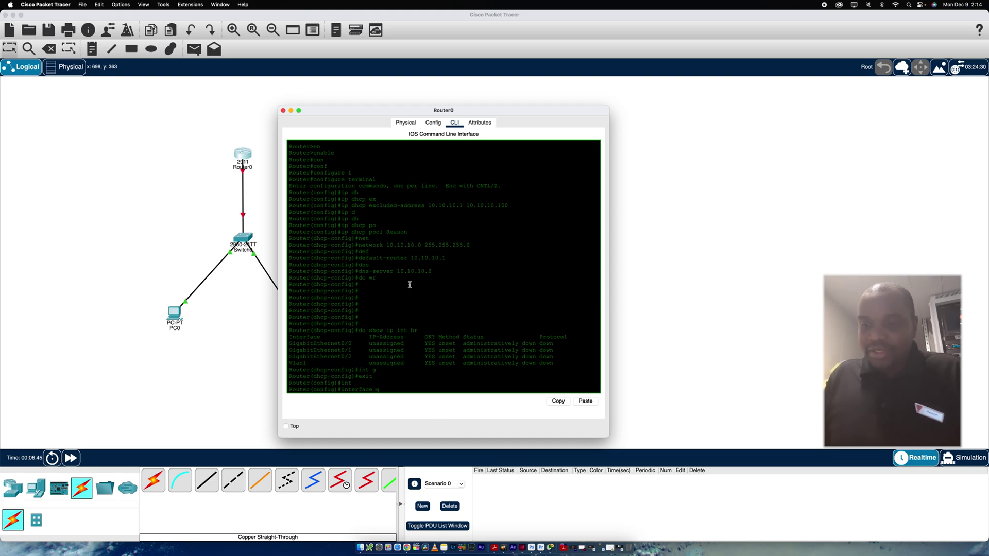
key(Tab)
text(0)
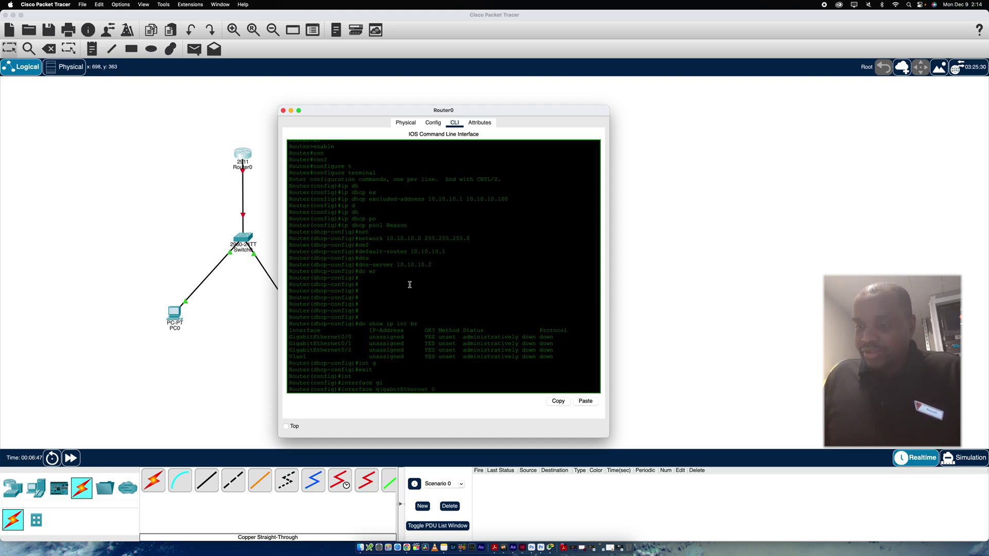
text(/0)
key(Return)
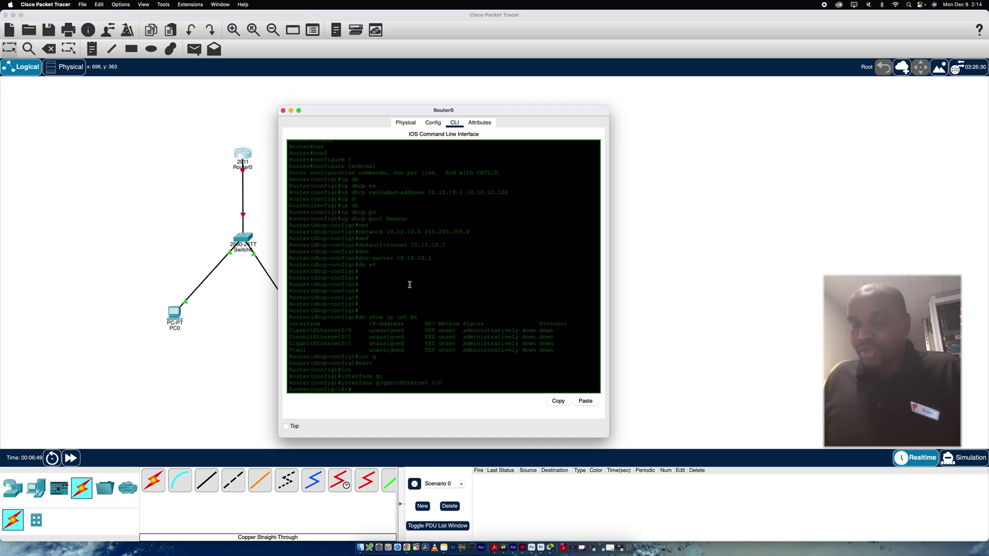
Assign the GigabitEthernet 0/0 interface the IP address 10.10.10.1 with subnet mask 255.255.255.0
text(ip)
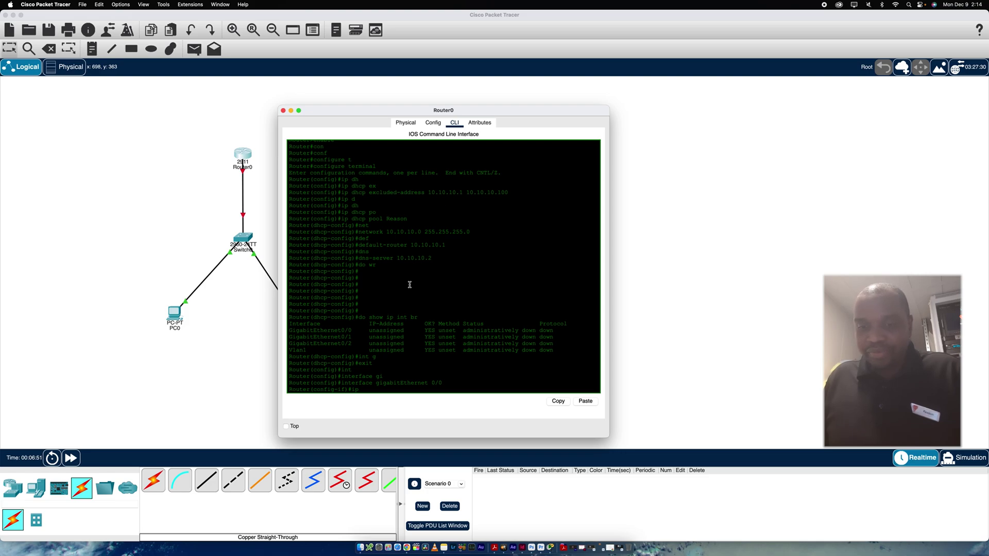
text( ad)
key(Tab)
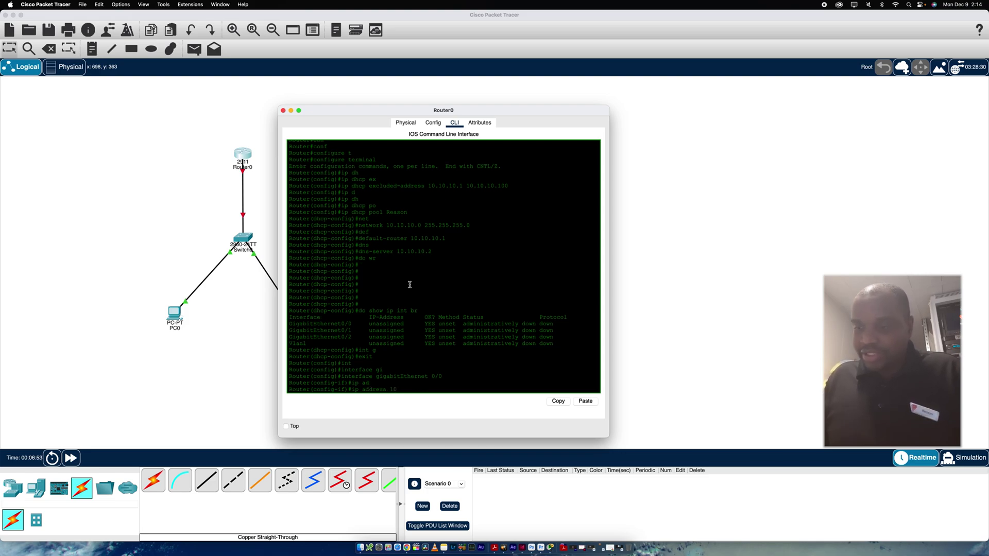
text(10.10.10.1)
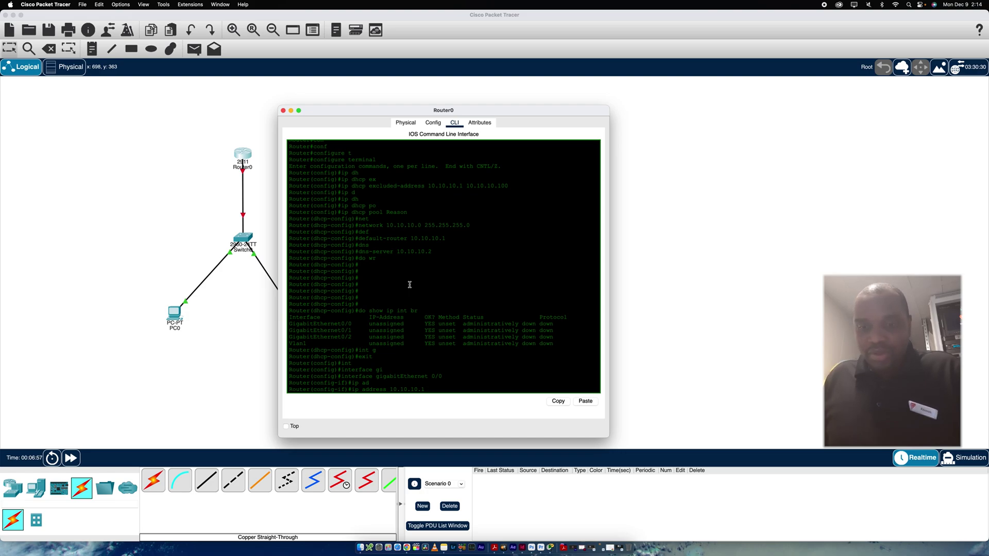
text( 255.2)
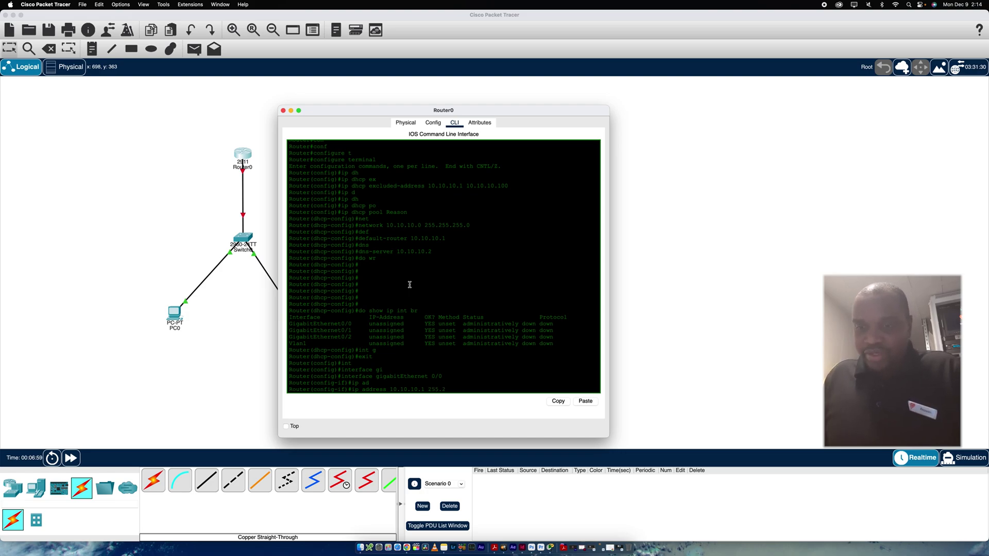
text(55.255)
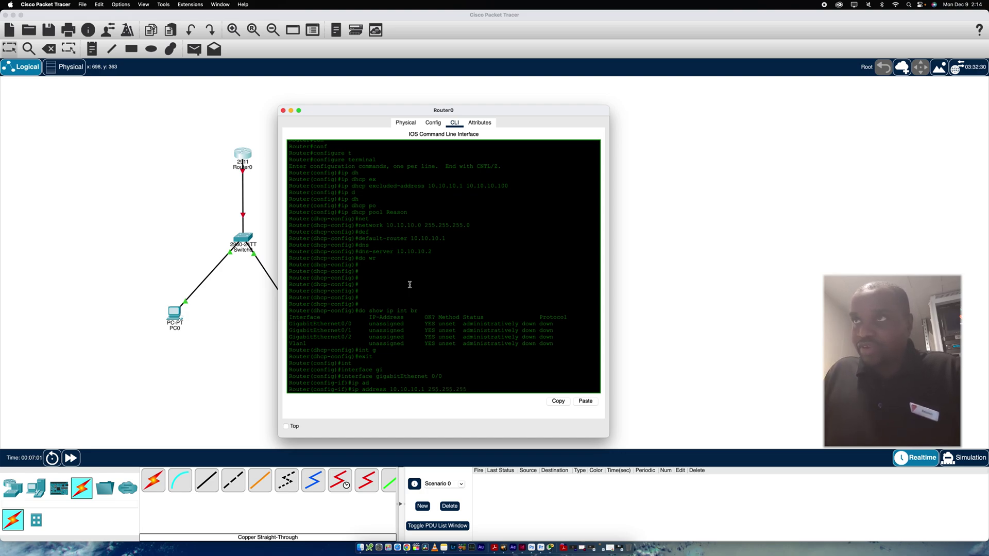
text(.0)
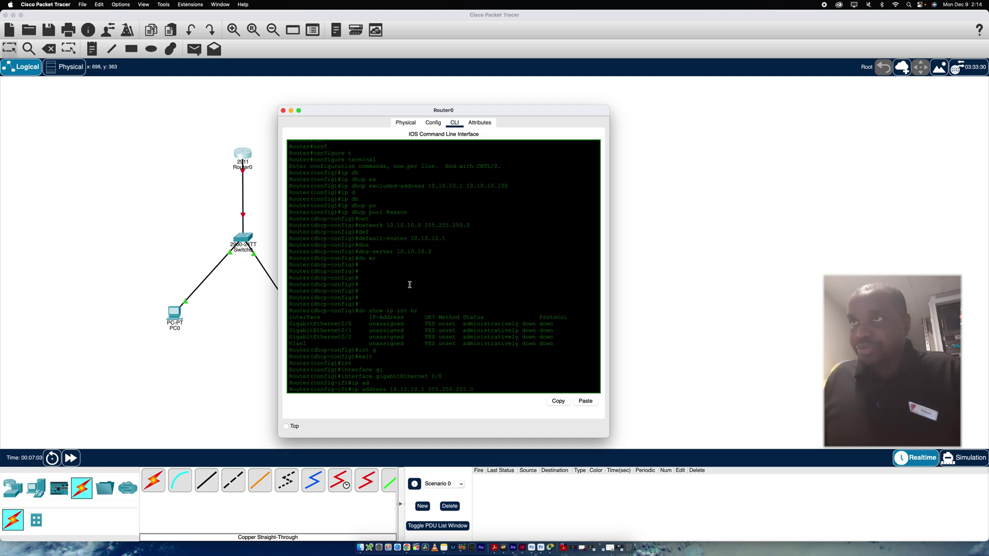
key(Return)
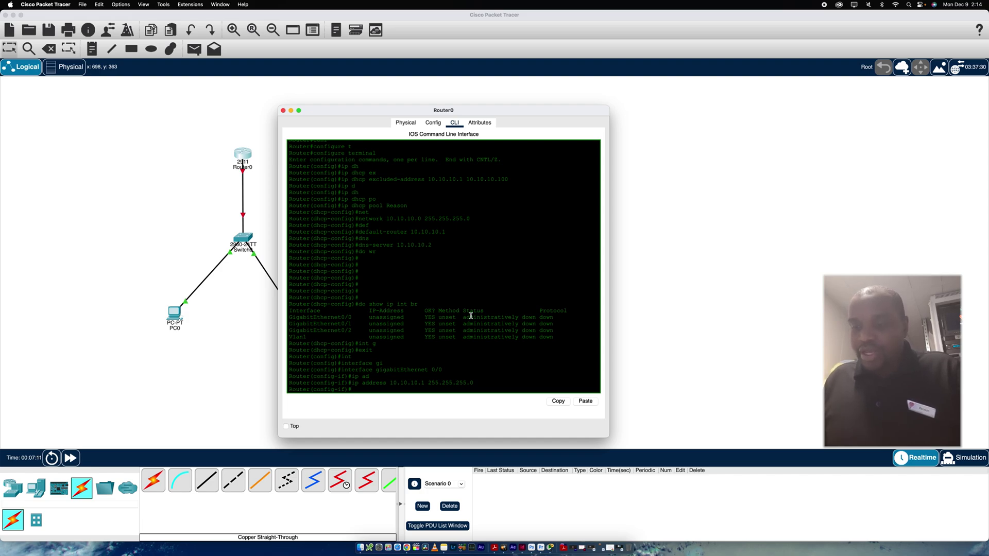
Enable the GigabitEthernet 0/0 interface with the no shutdown command
text(no )
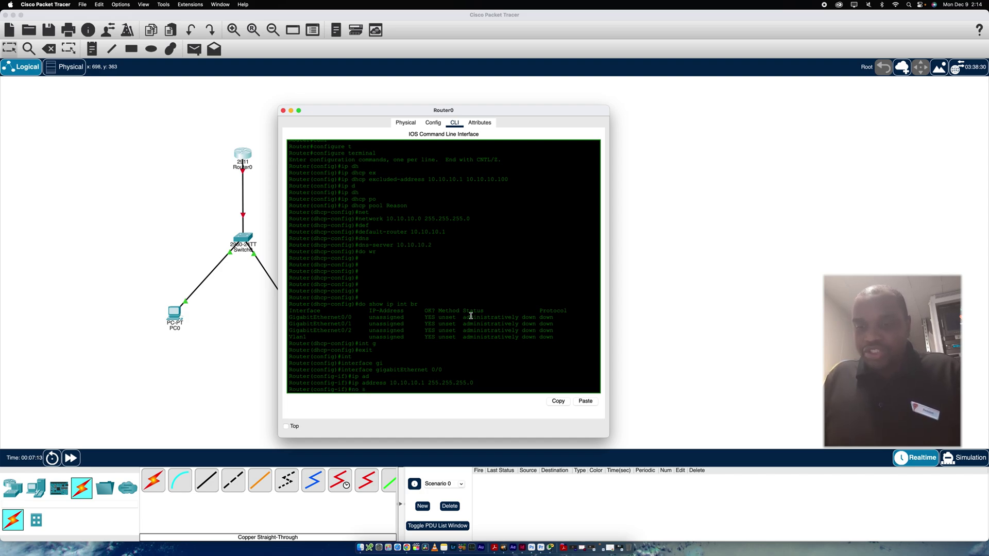
text(sh)
key(Tab)
key(Return)
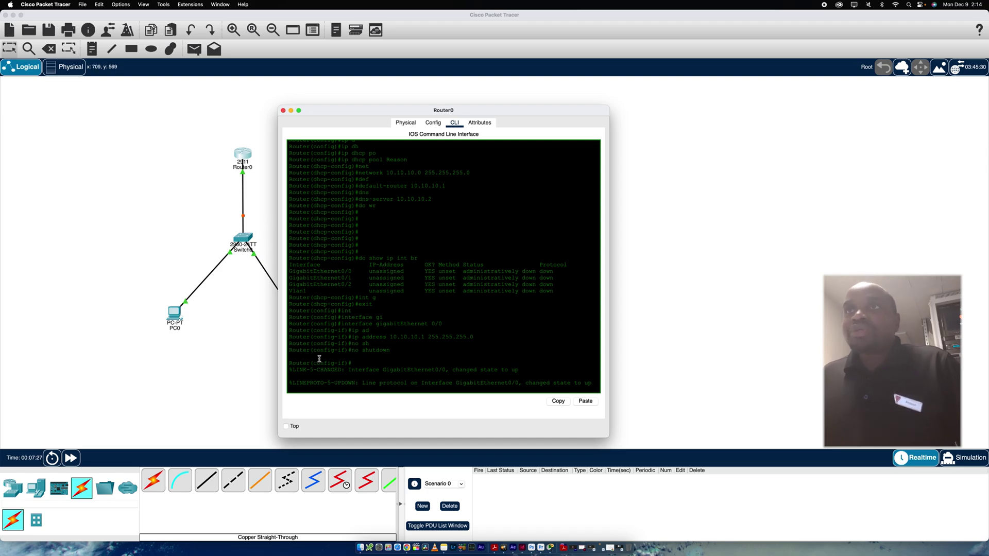
key(Return)
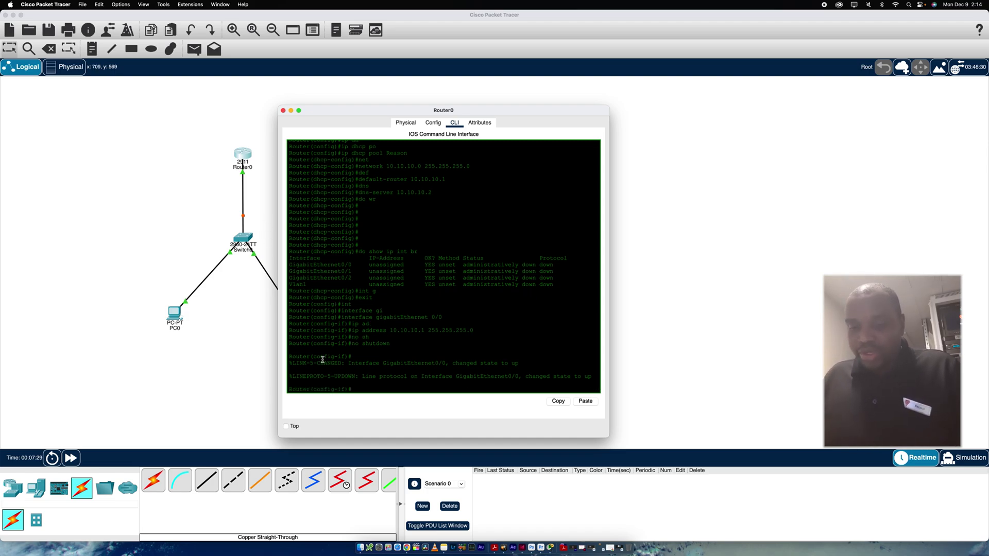
Save the router configuration with do wr, close Router0's window and fast-forward the simulation time
text(do)
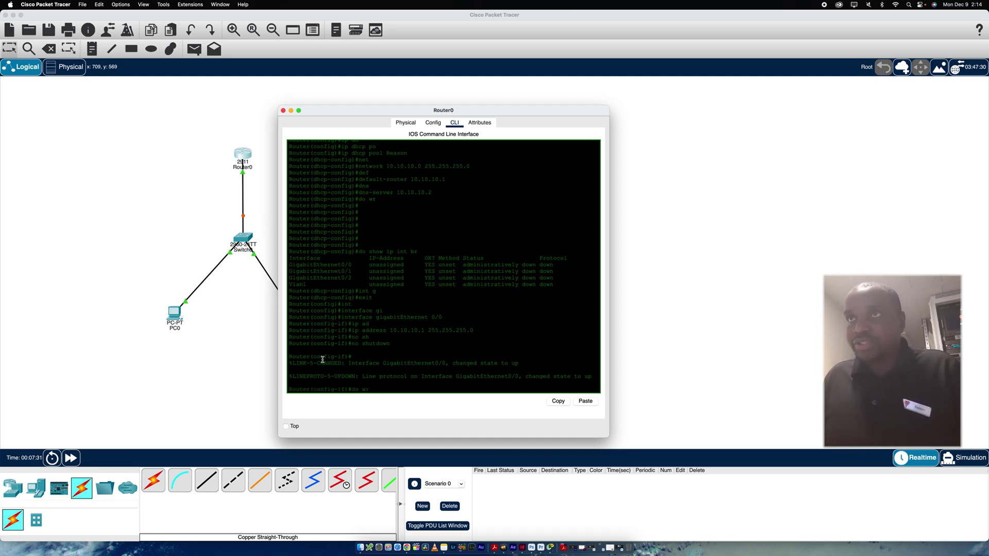
text( wr)
key(Return)
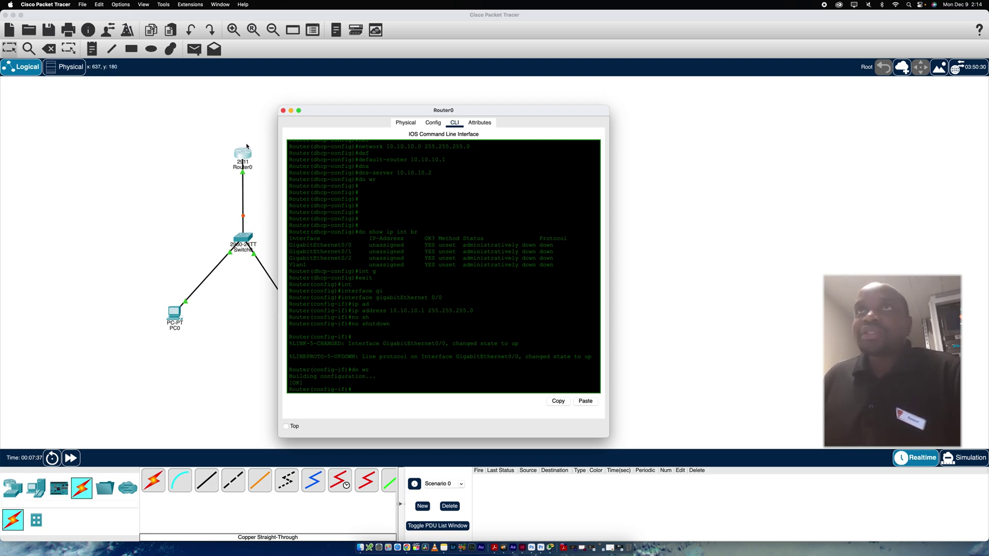
key(super+w)
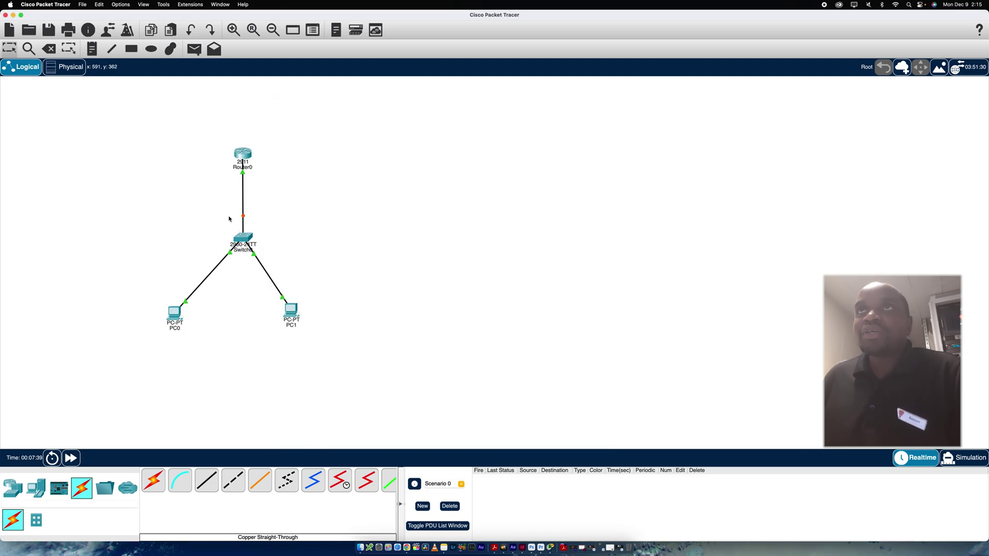
click(71, 458)
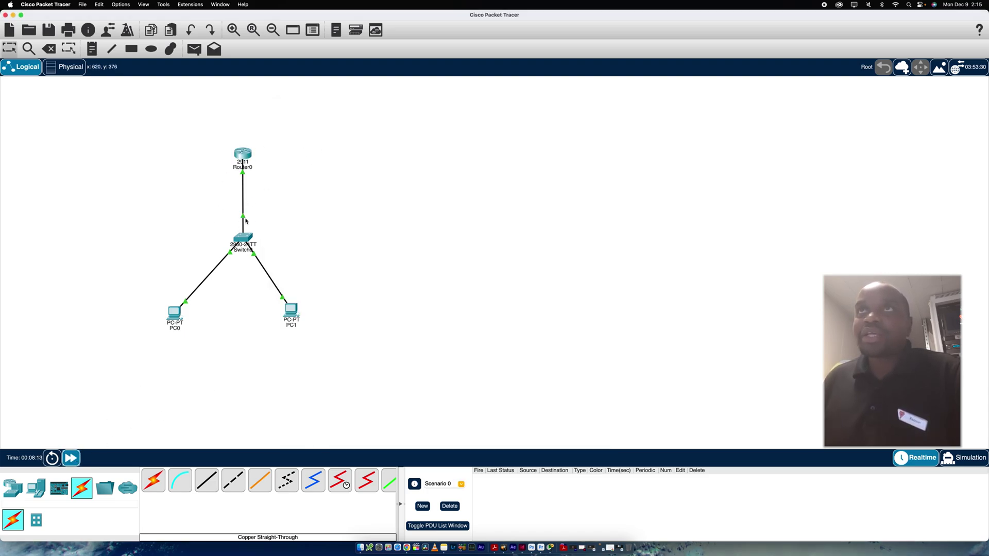
Open PC0's IP configuration and switch its IPv4 addressing to DHCP
click(175, 314)
drag(438, 155, 416, 102)
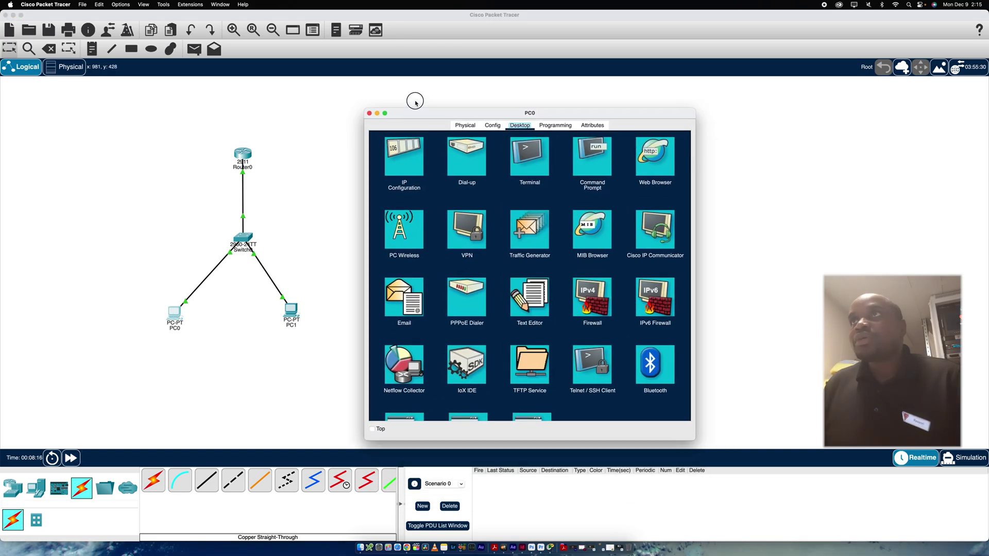
click(384, 138)
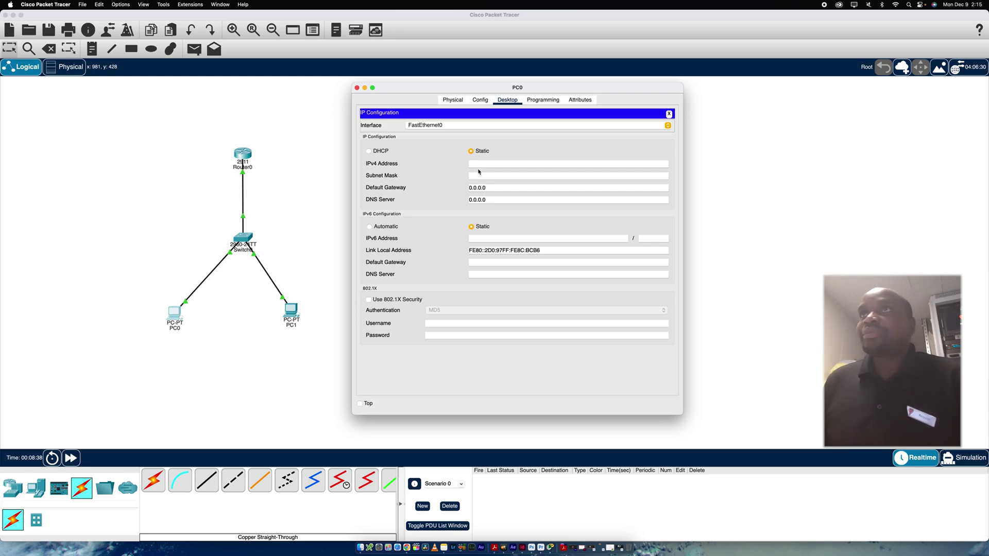
click(369, 151)
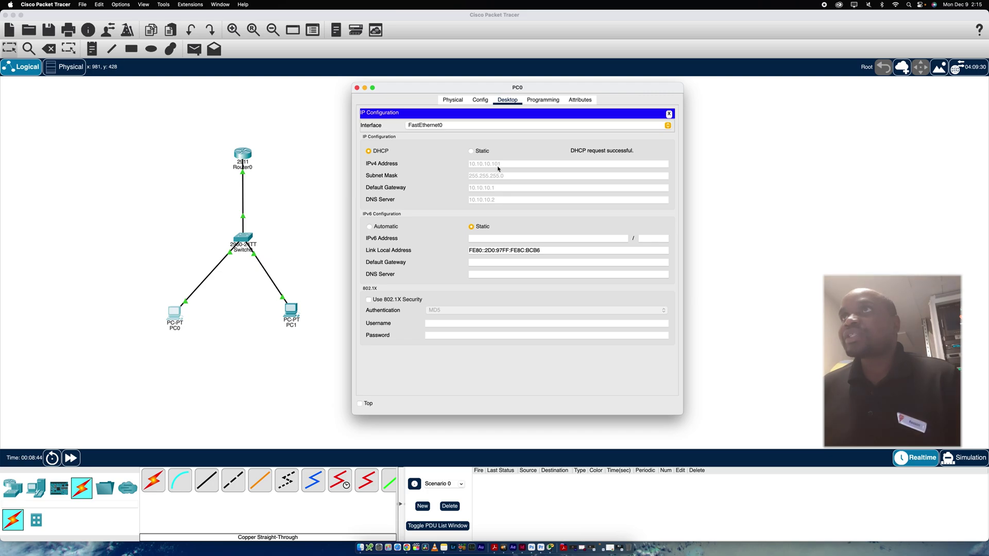
Open PC1's IP configuration and switch its IPv4 addressing to DHCP
click(291, 310)
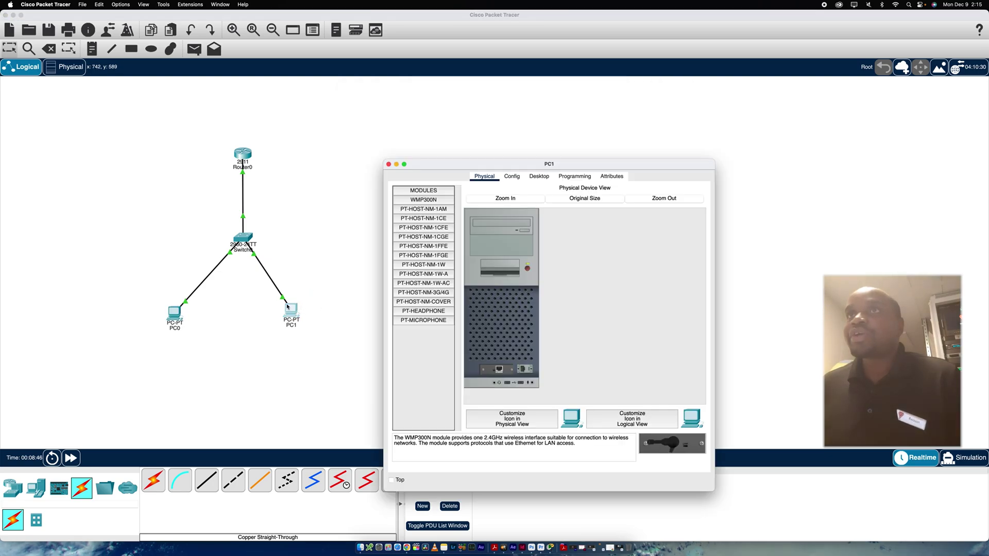
click(538, 177)
click(428, 208)
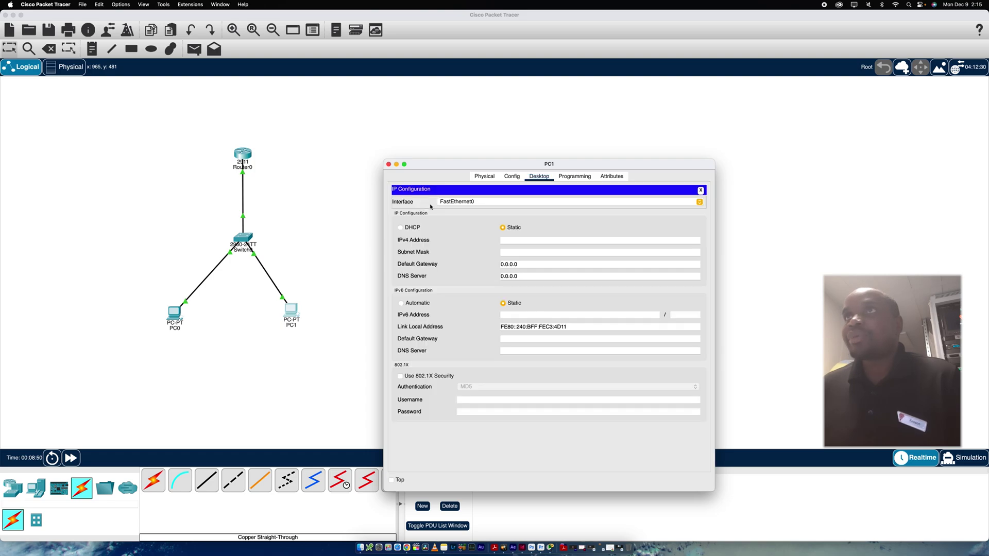
click(401, 228)
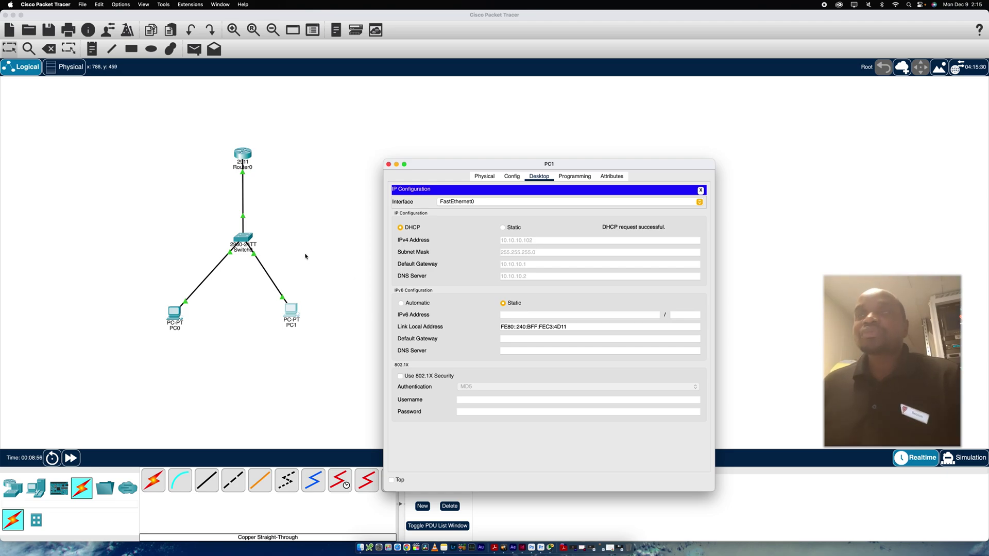
Leave PC1's window, open PC0's Command Prompt and review the DHCP server entry in the full earlier ipconfig /all output
click(313, 275)
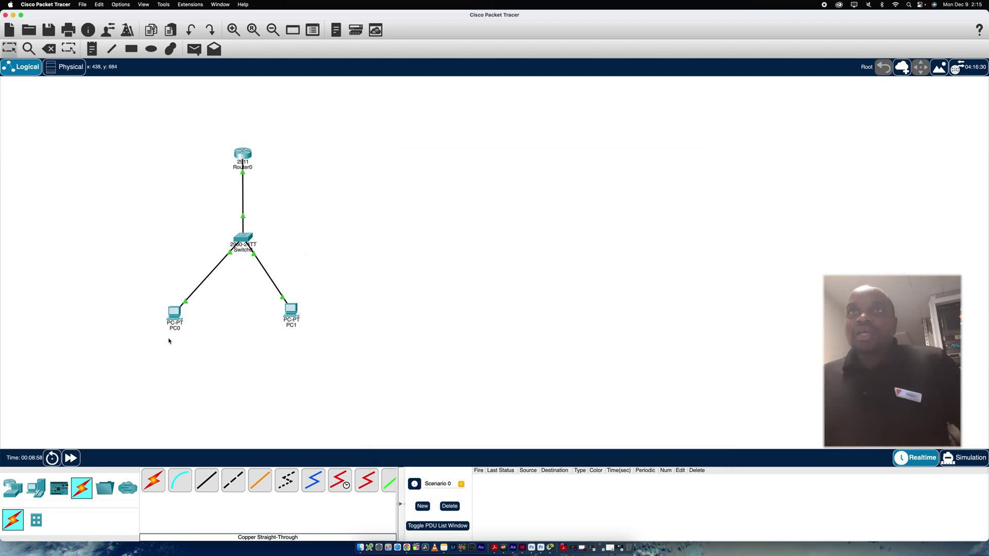
click(175, 312)
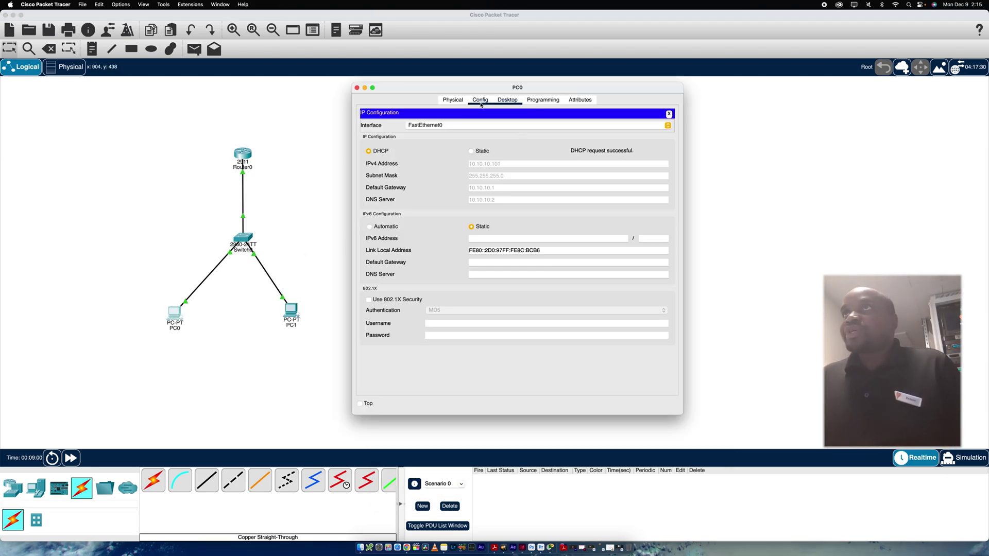
click(669, 115)
click(577, 141)
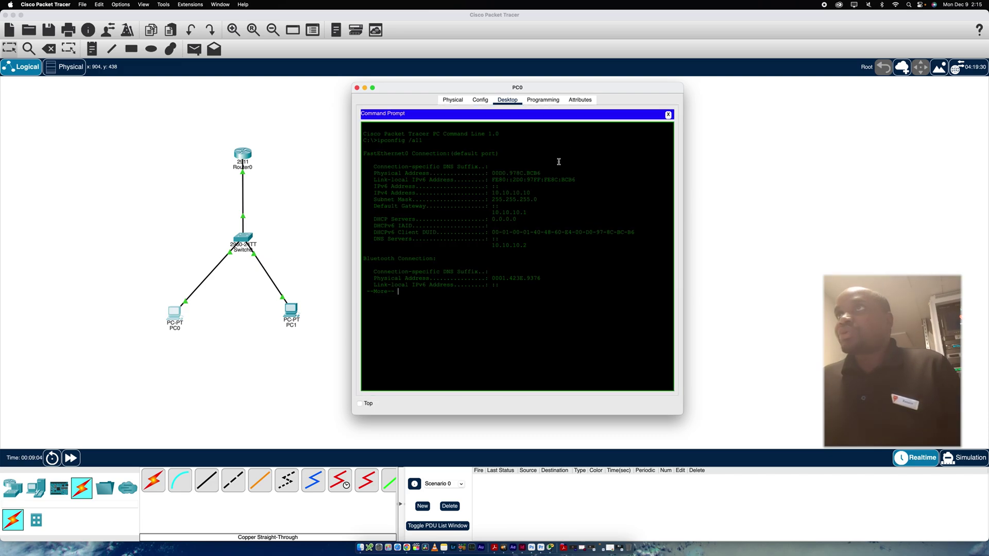
key(space)
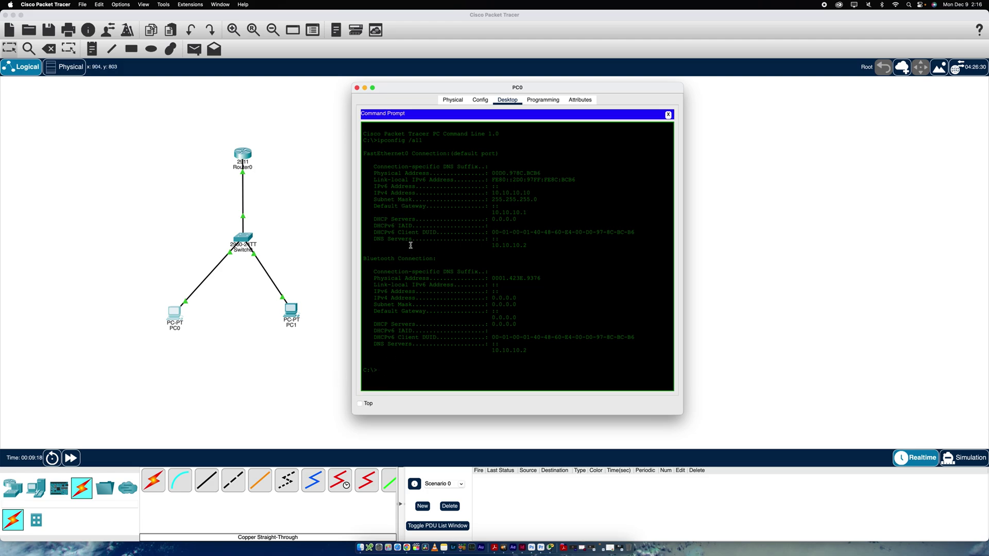
drag(378, 219, 521, 220)
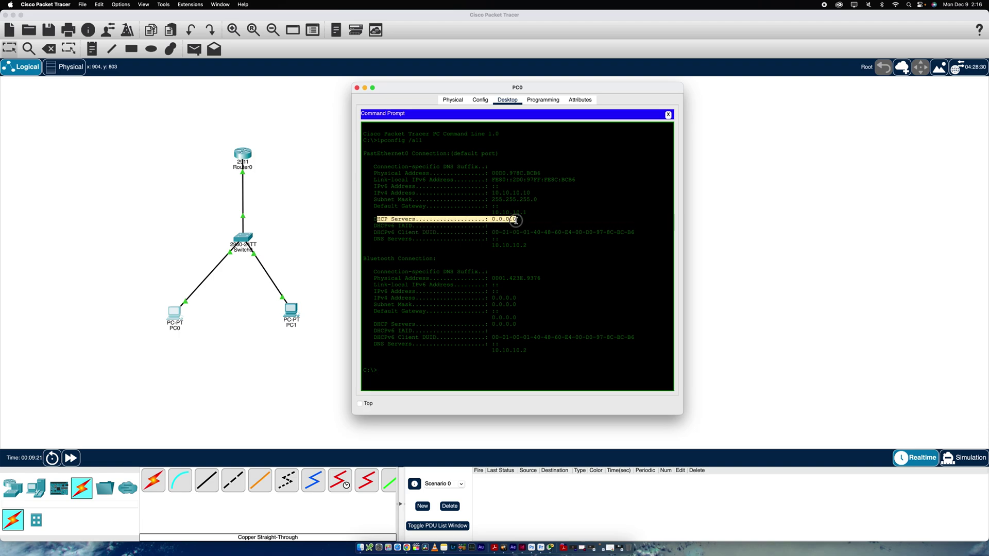
Run ipconfig /all again in PC0's Command Prompt to list its current addressing
click(389, 371)
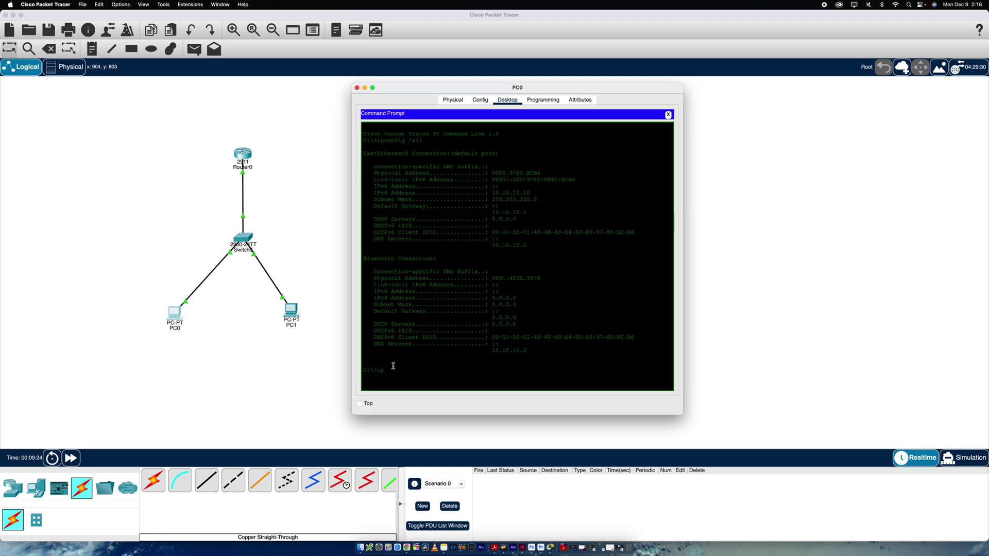
text(ipconfi)
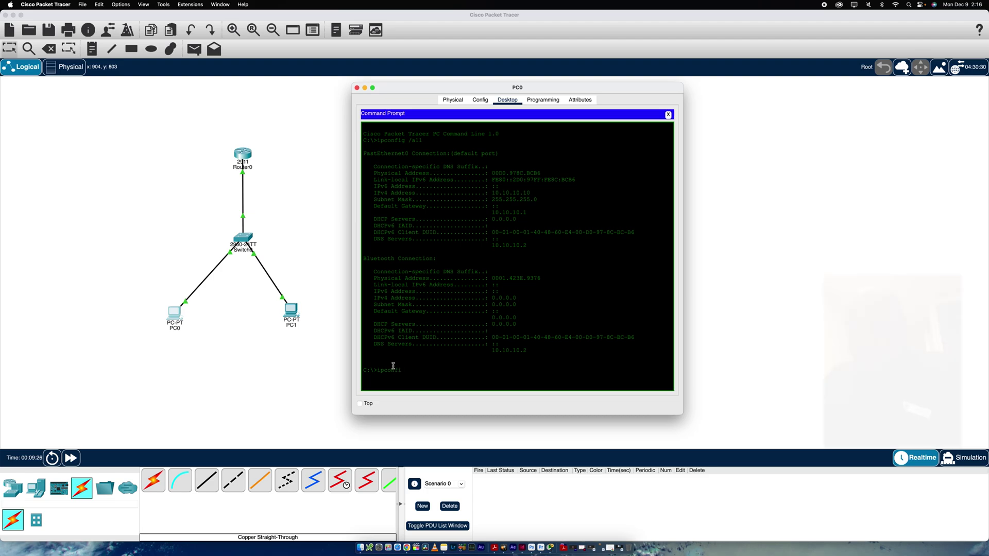
text(g /all)
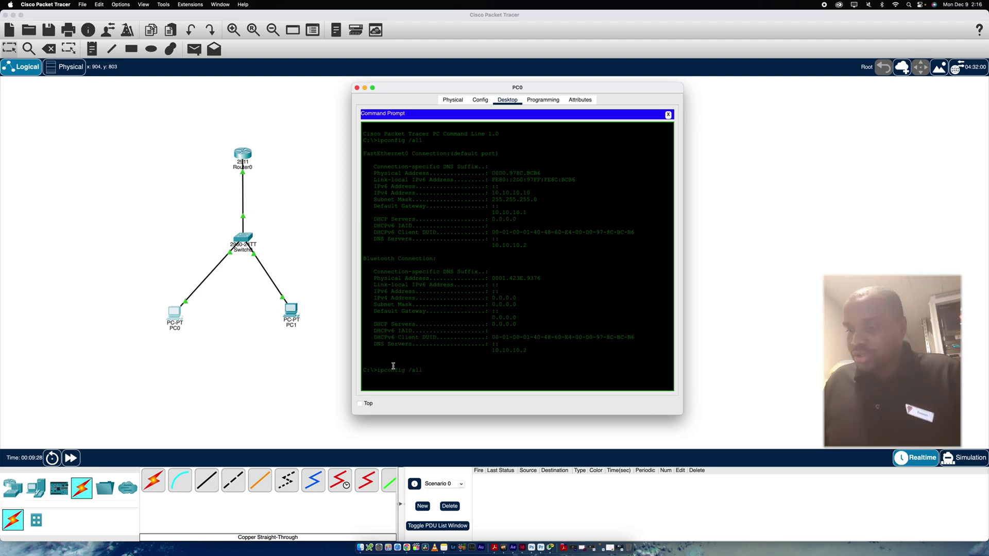
key(Return)
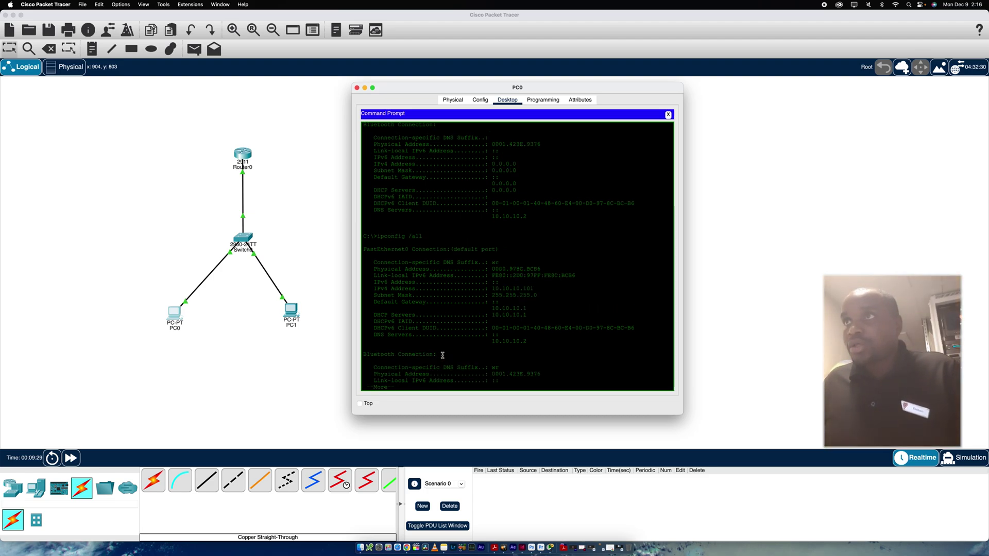
scroll(459, 336, down, 1)
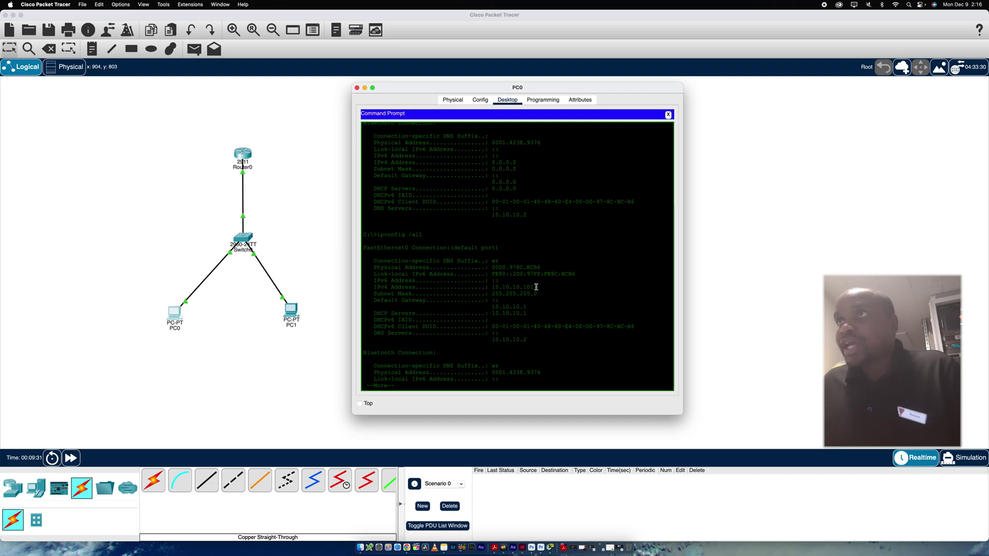
Check the IPv4 address, DHCP server, subnet mask, default gateway and DNS server entries in the new output, and close PC0's window
drag(533, 286, 374, 287)
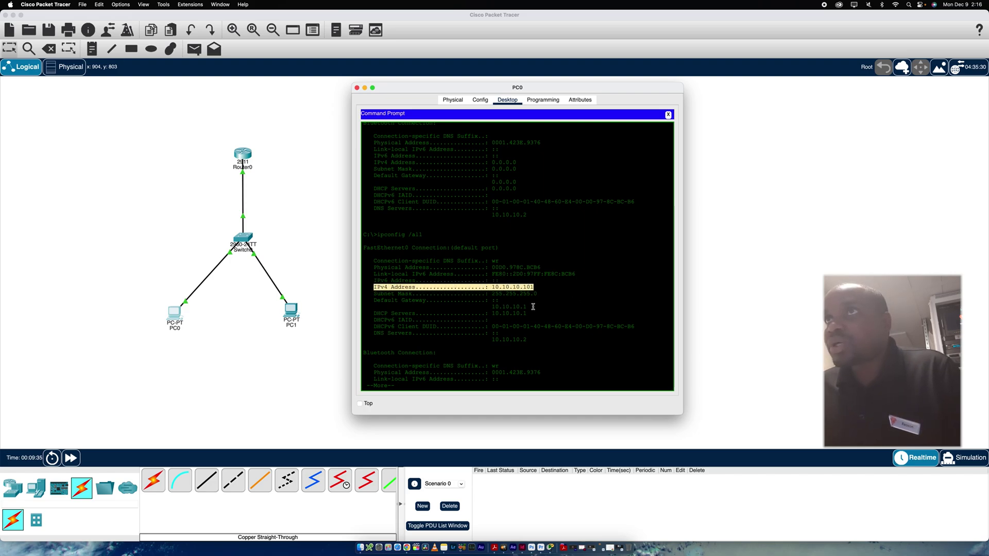
drag(527, 313, 373, 314)
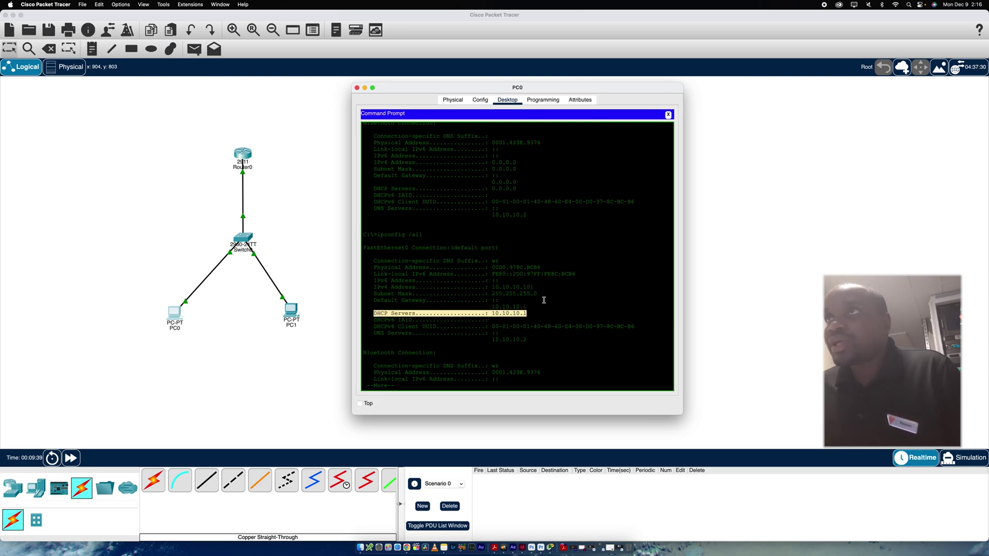
drag(527, 307, 377, 296)
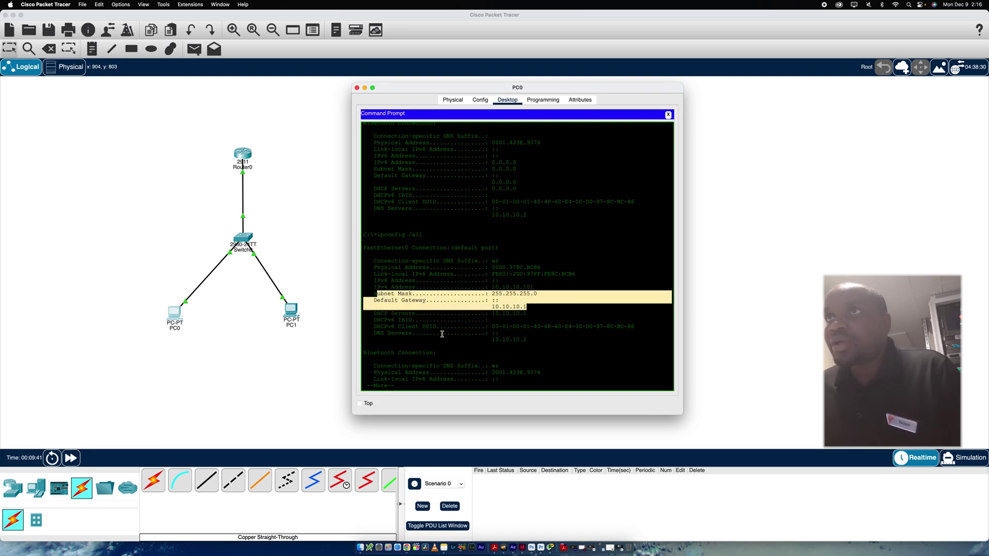
drag(527, 339, 367, 333)
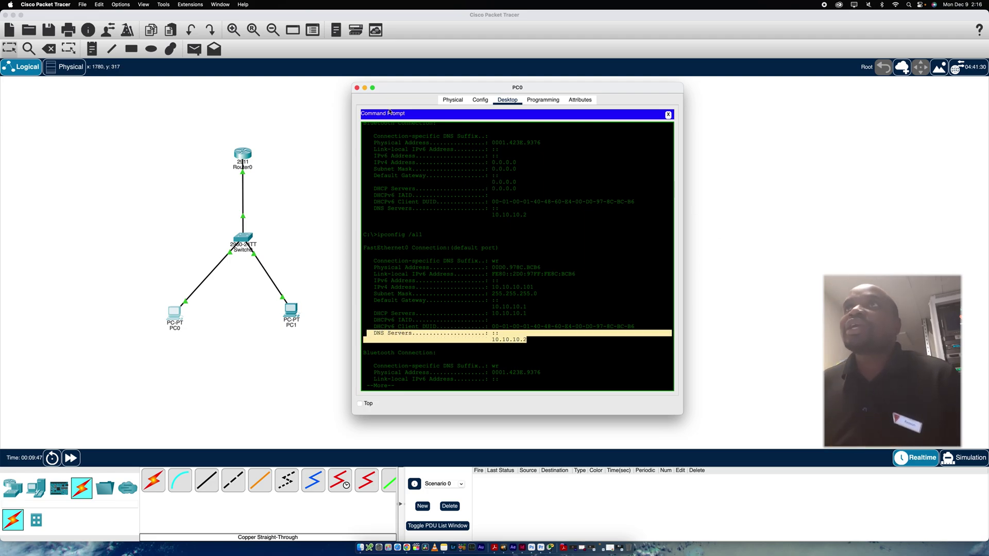
click(357, 88)
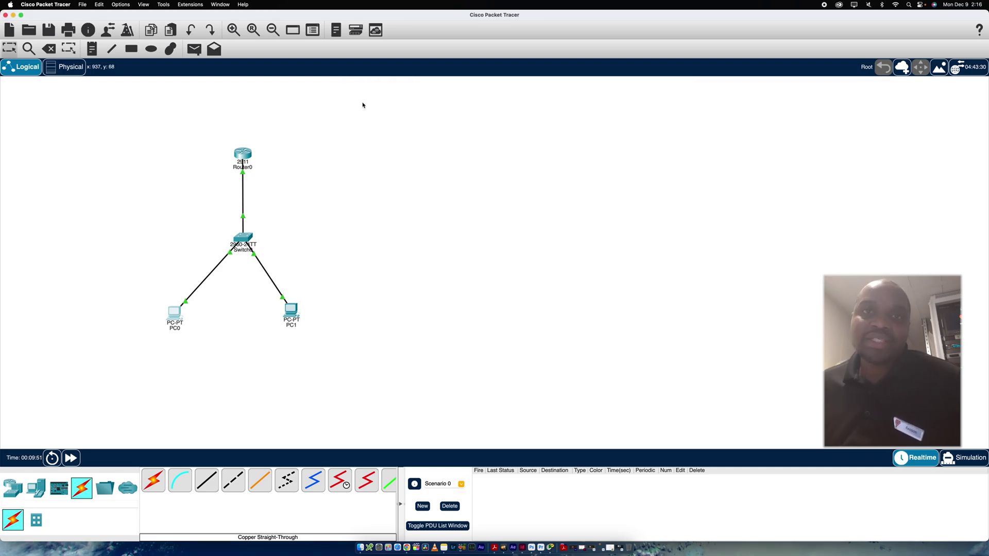
Open Router0's command line and exit interface and global configuration modes back to the privileged prompt
click(243, 154)
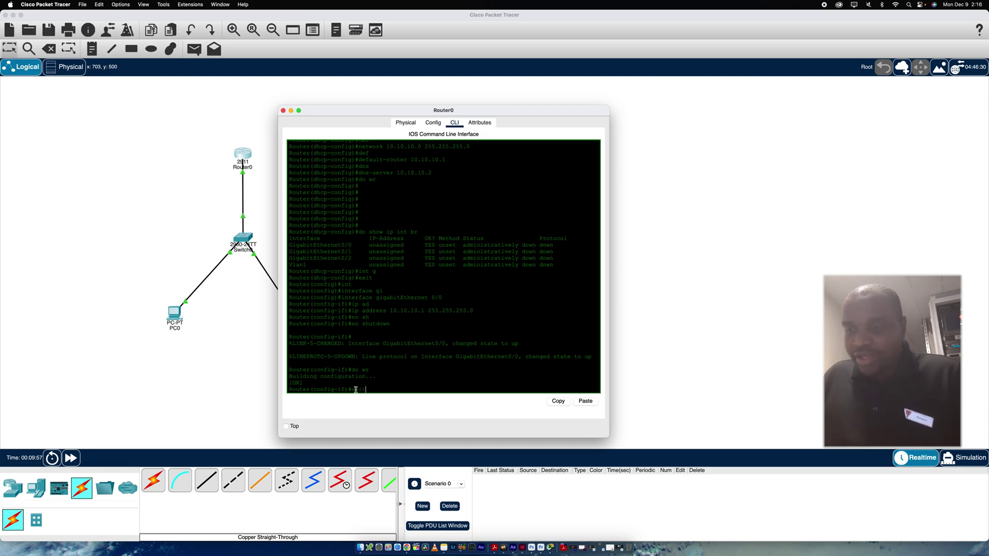
text(exit)
key(Return)
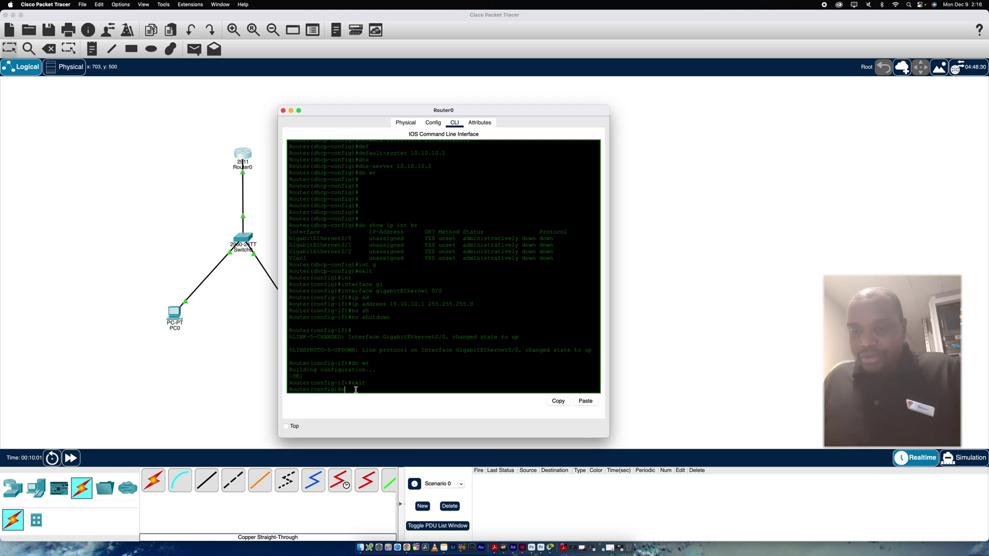
text(xi)
text(t)
key(Return)
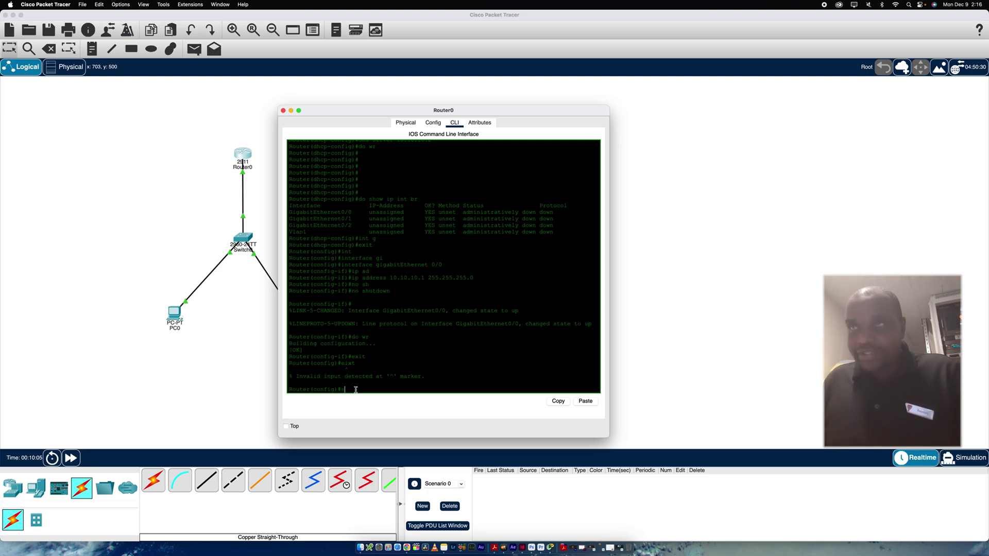
text(exi)
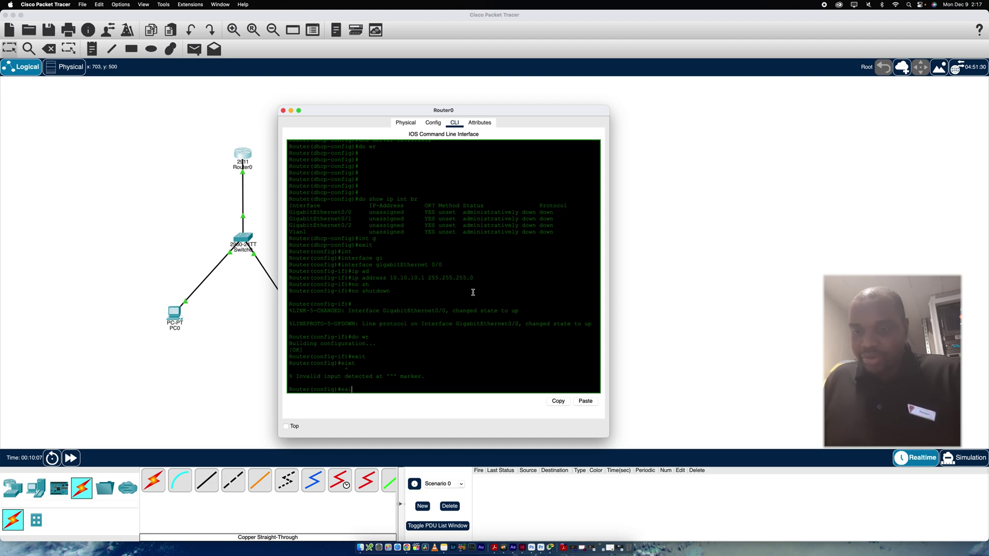
text(t)
key(Return)
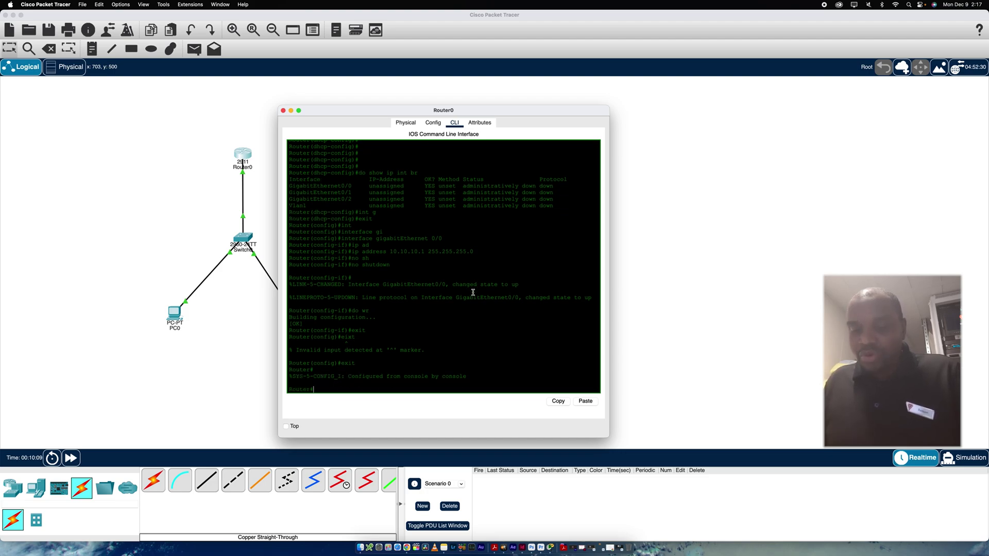
Run show ip dhcp binding on Router0 to list the DHCP leases
text(show )
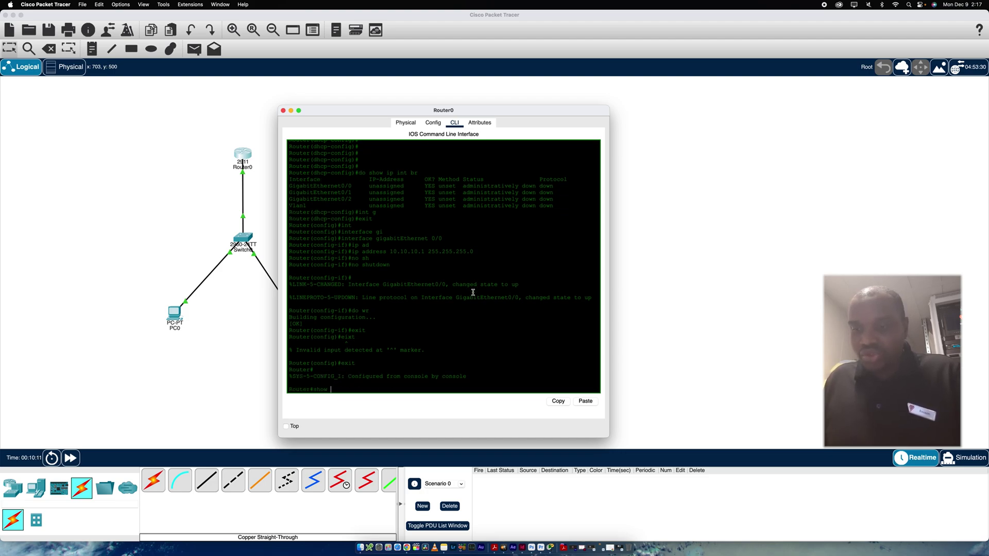
text(ip d)
key(Tab)
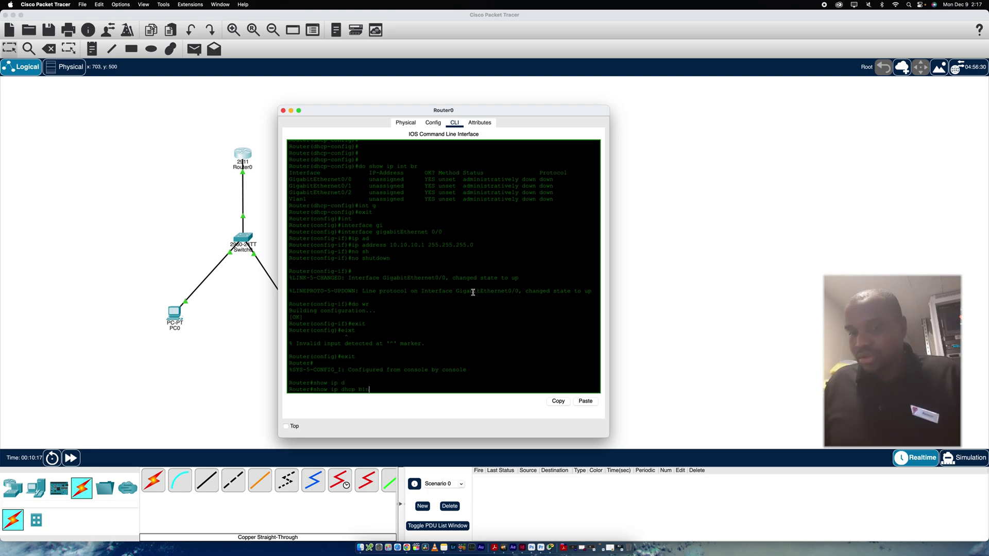
text(bin)
key(Tab)
key(Return)
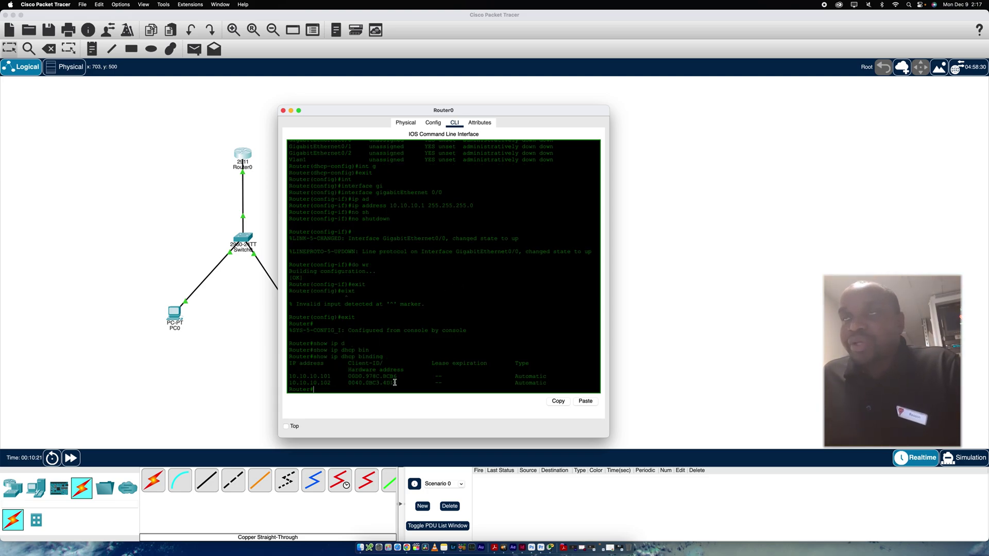
Examine the leased IP addresses and the lease type in the DHCP binding table
drag(288, 376, 548, 378)
double_click(536, 377)
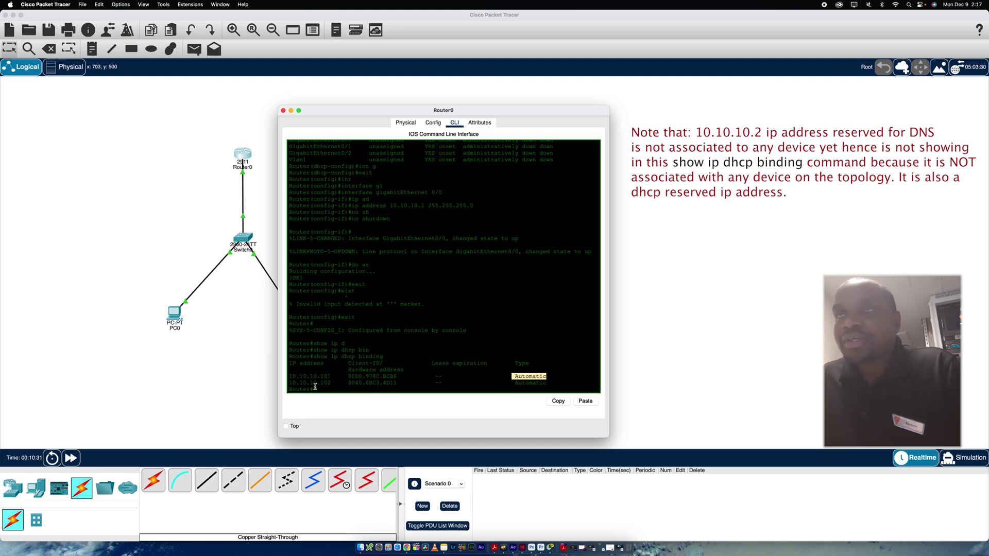
drag(332, 383, 318, 383)
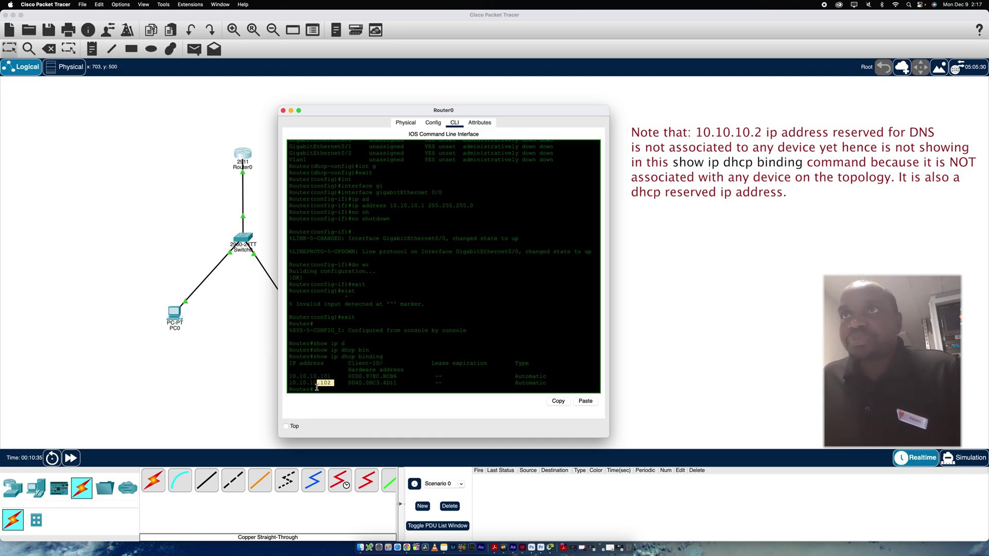
click(316, 386)
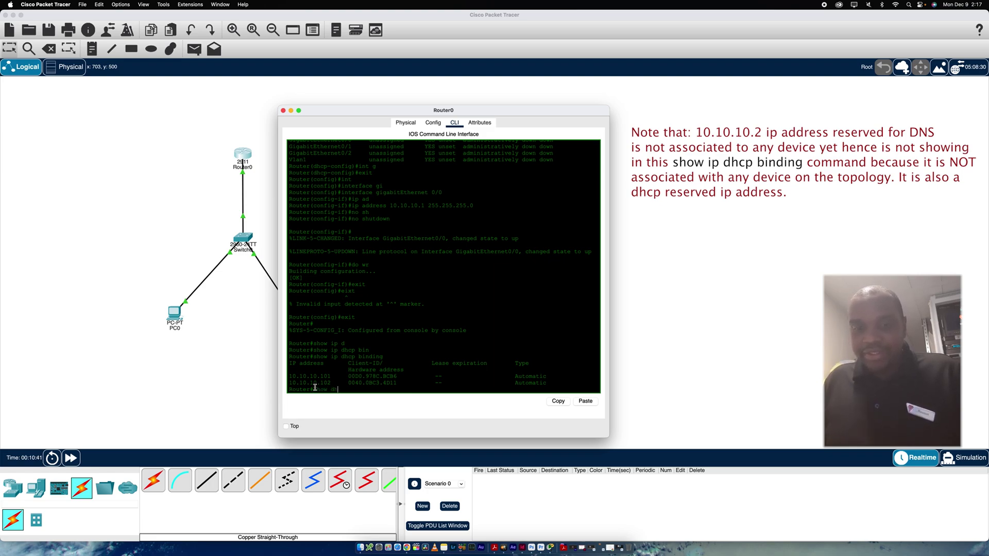
key(Tab)
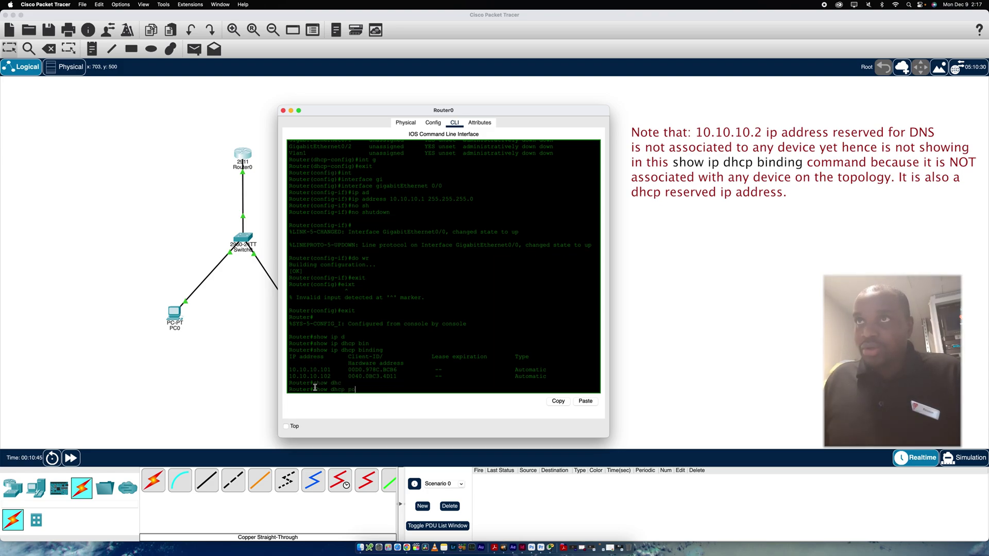
key(Tab)
text(o)
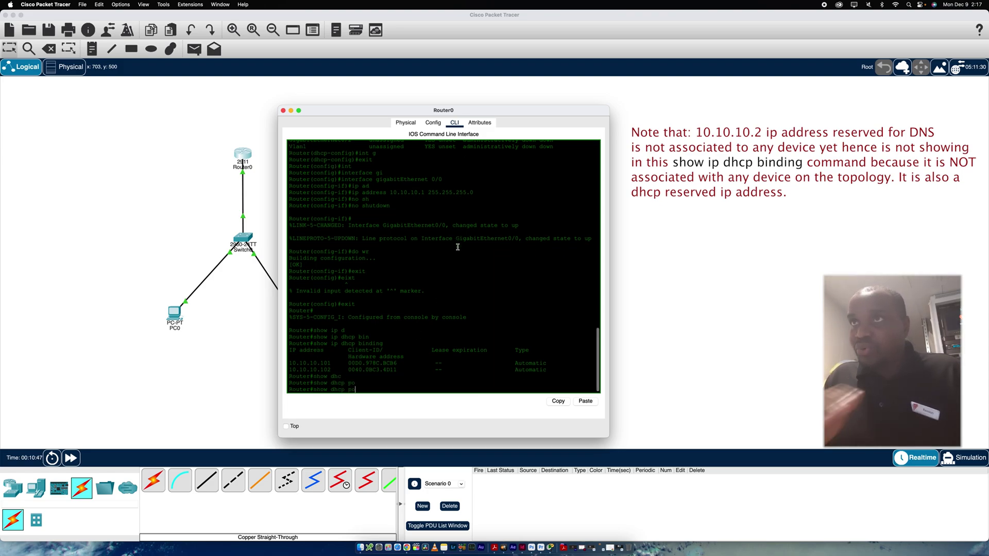
key(Tab)
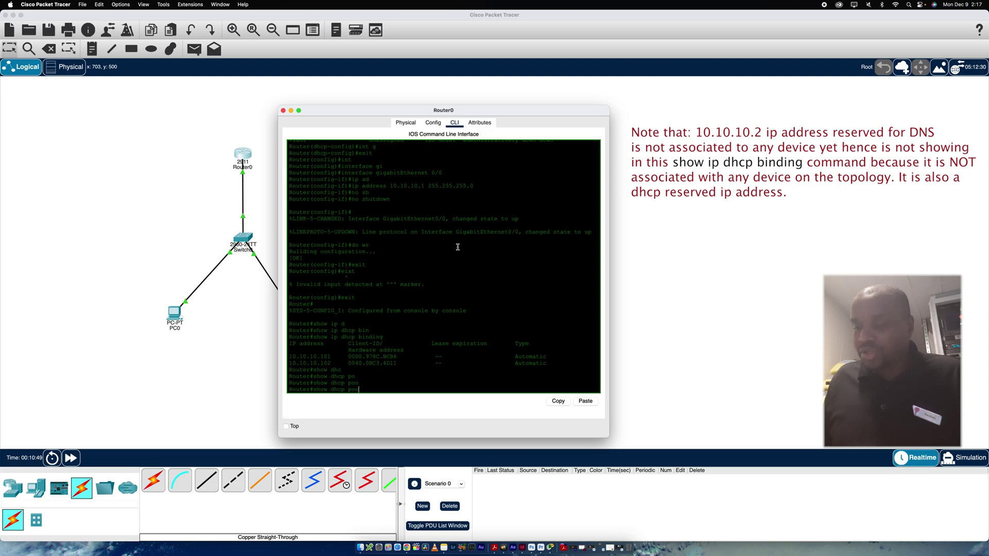
key(BackSpace)
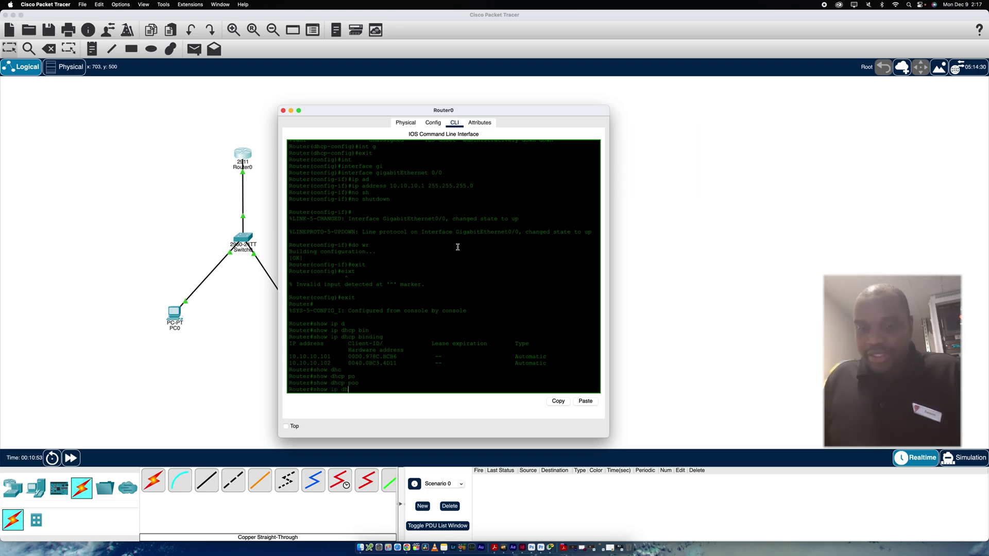
Run show ip dhcp pool on Router0 to display the pool statistics
text(ip dh)
key(Tab)
text(po)
key(Tab)
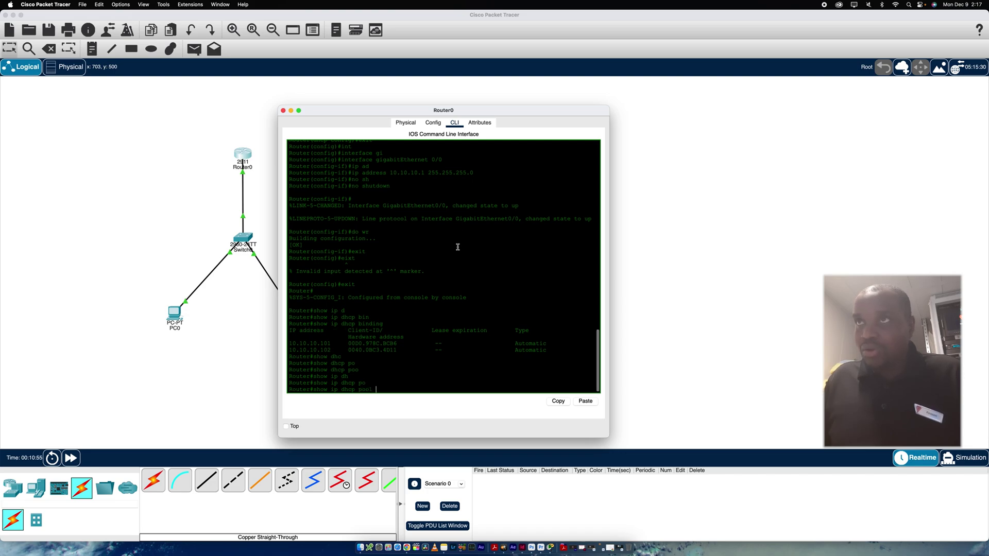
key(Return)
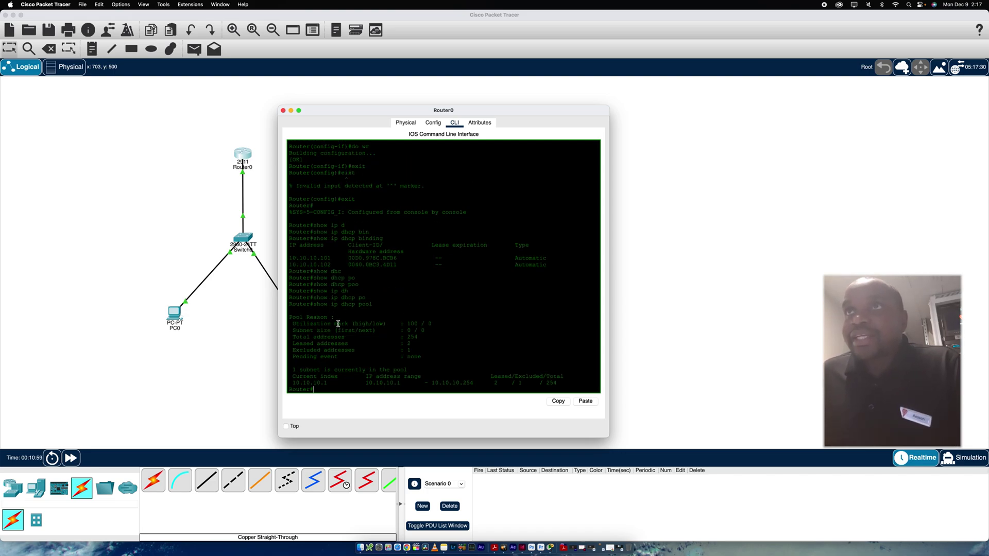
Examine the pool name, total addresses and leased addresses in the DHCP pool output
drag(328, 317, 304, 316)
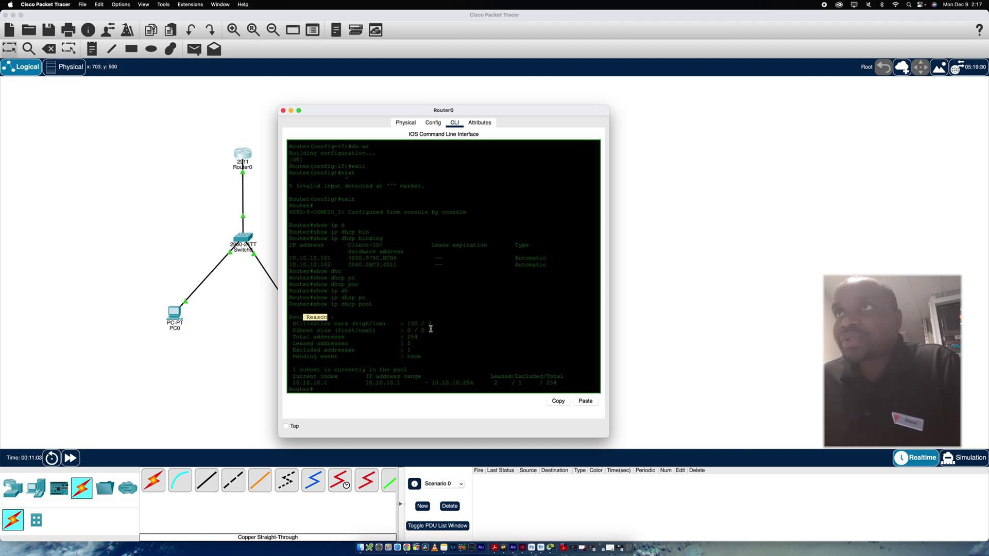
drag(432, 323, 293, 336)
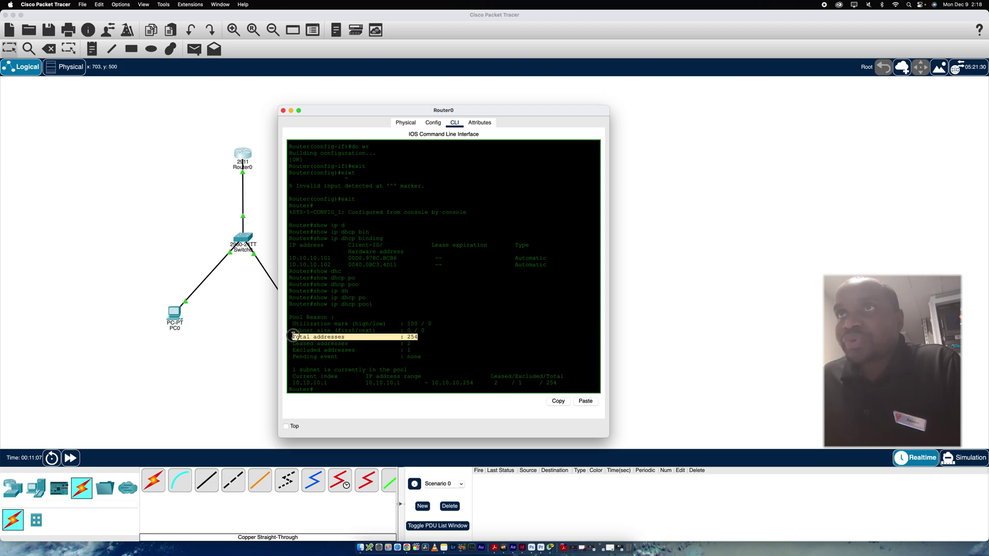
drag(414, 343, 289, 343)
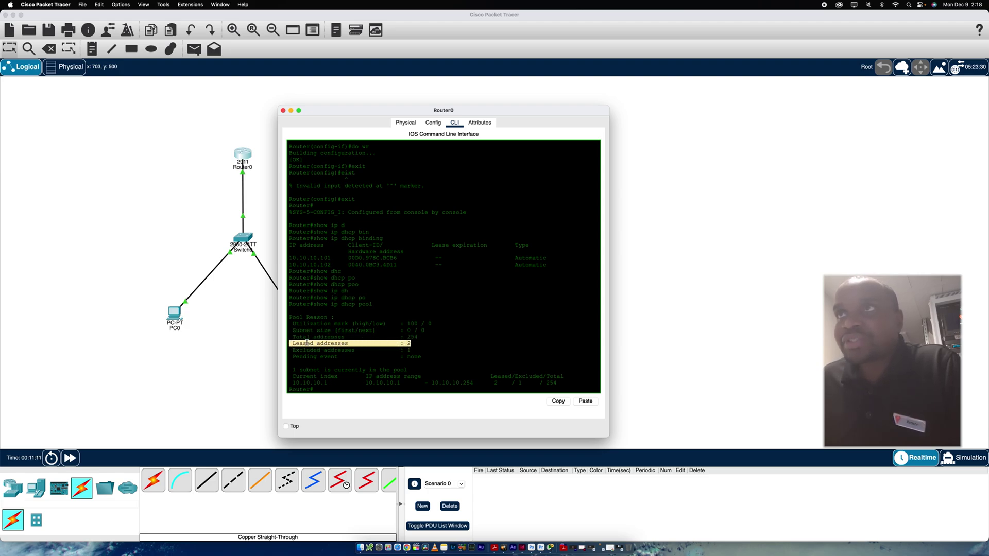
Examine the excluded addresses, current index, IP address range and address usage in the DHCP pool output
drag(411, 350, 288, 349)
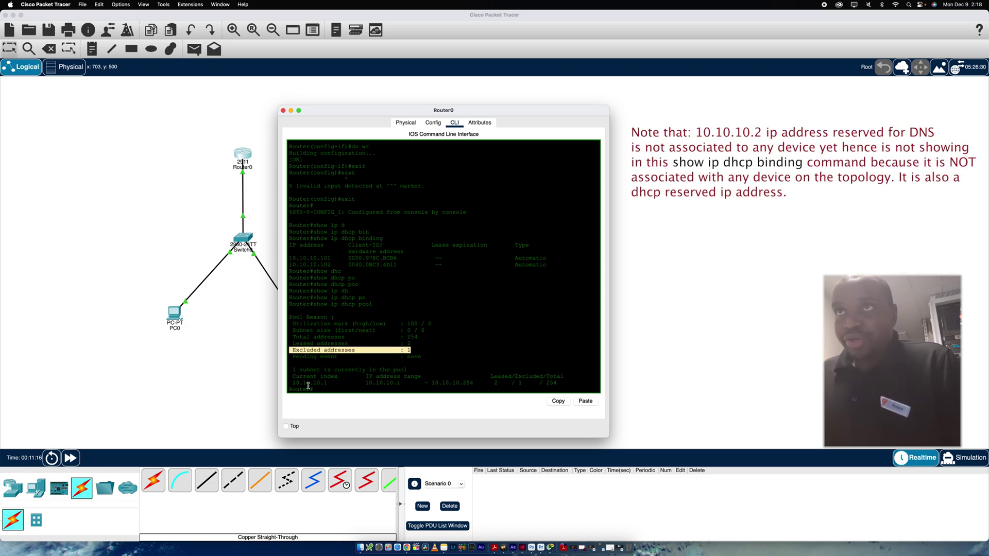
drag(328, 384, 283, 381)
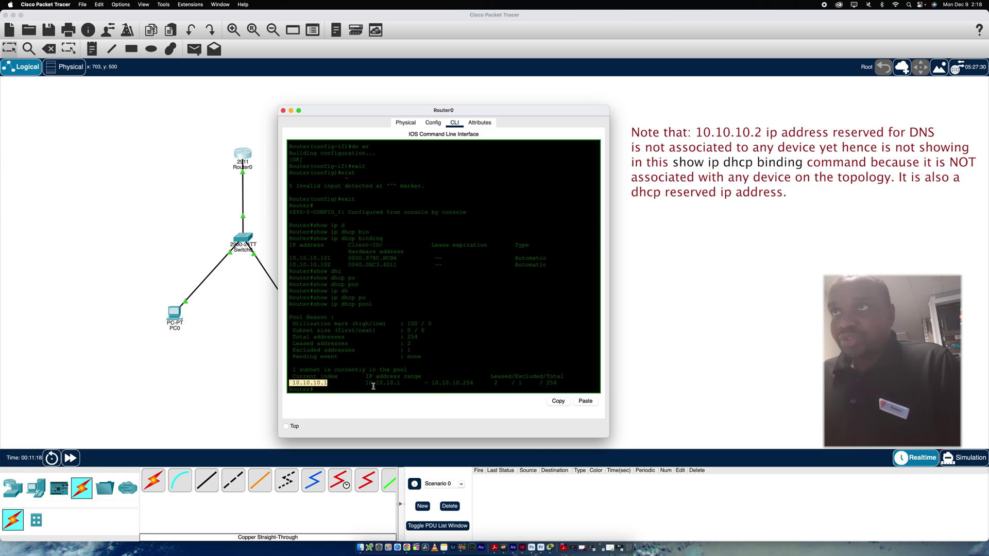
drag(365, 384, 544, 382)
Run show ip dhcp ? on Router0 to list the available subcommands and examine the conflict and binding options
click(314, 389)
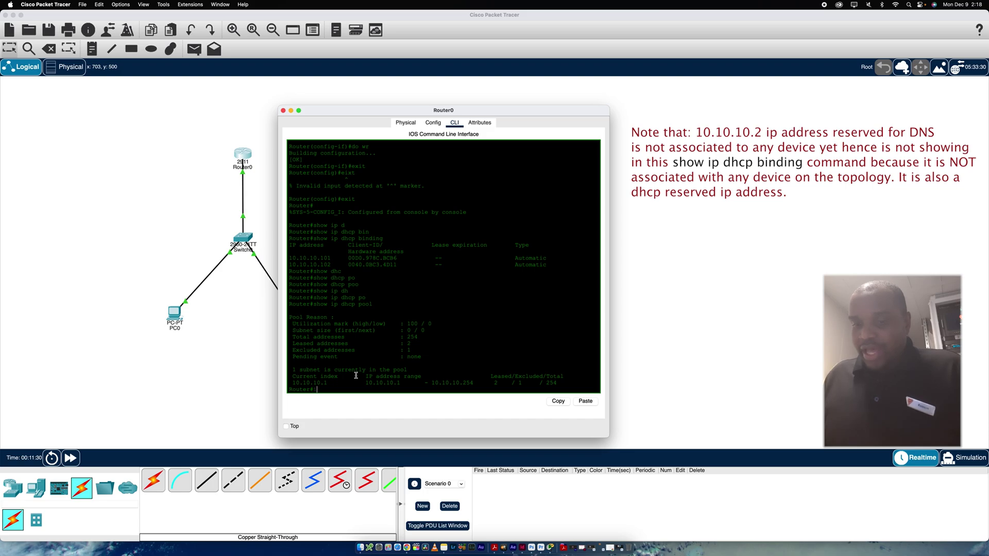
text(ip )
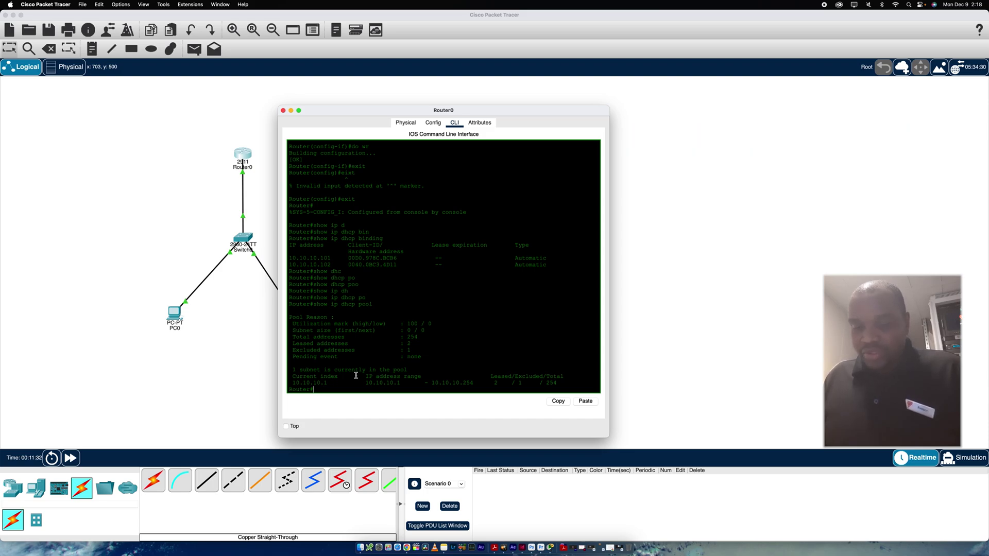
text(show)
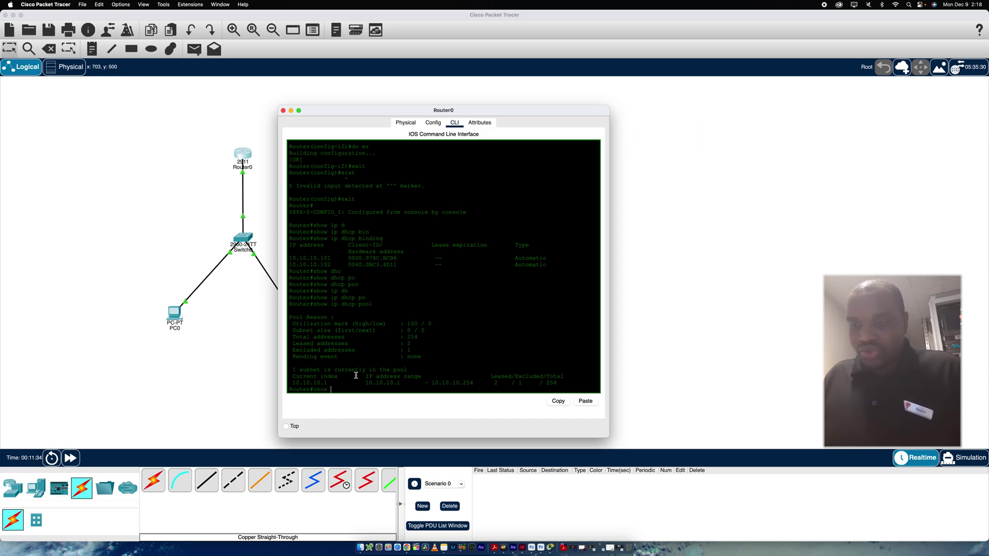
text(d)
key(Tab)
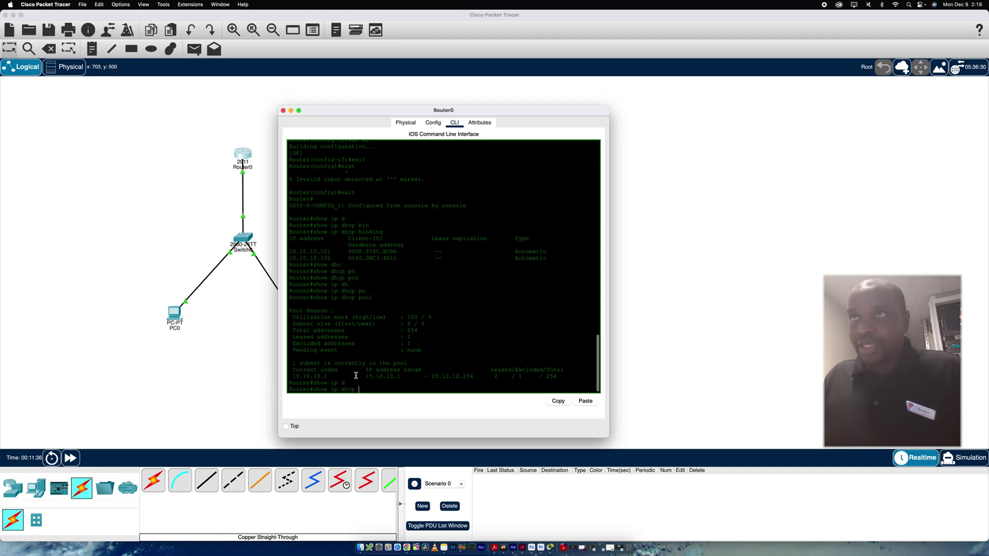
text(?)
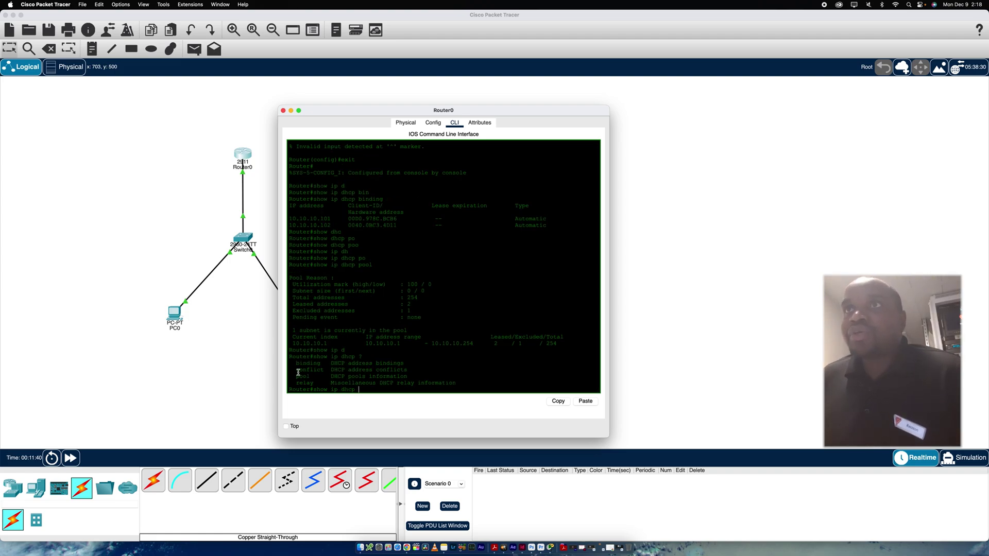
drag(297, 371, 327, 372)
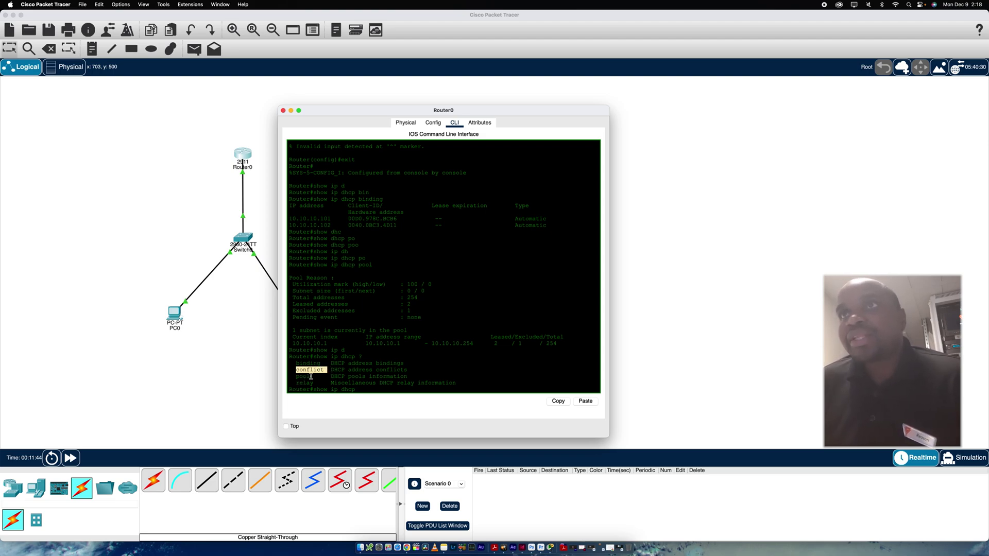
drag(311, 376, 289, 363)
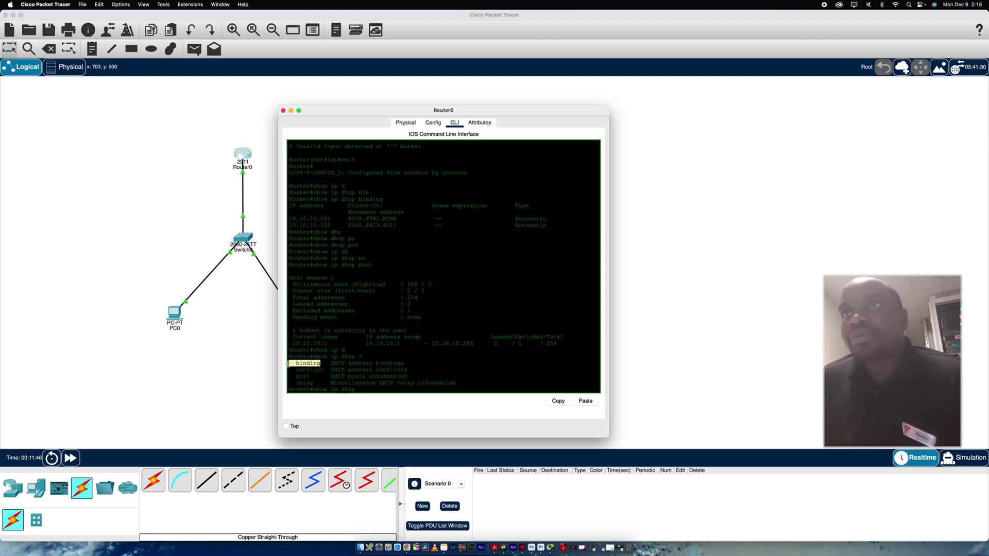